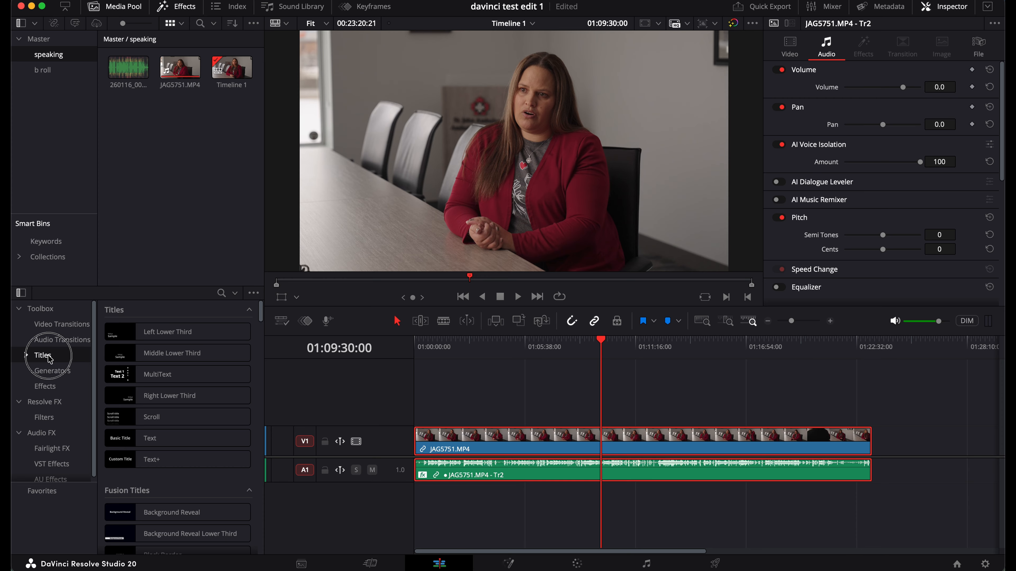
Place the Scale Up title from Effects > Titles on the track above the interview
{"action": "left_click", "coordinate": [469, 348]}
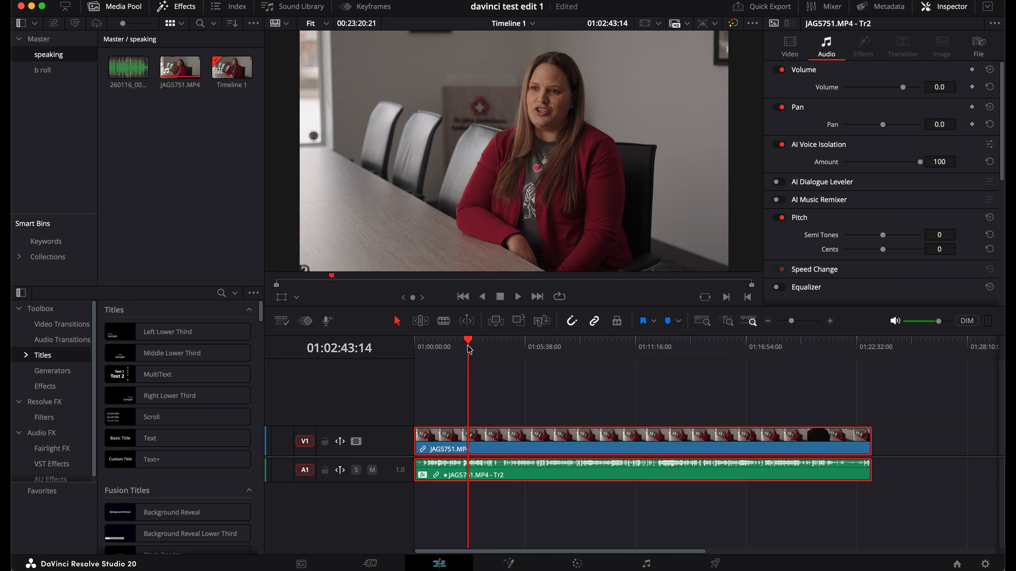
{"action": "left_click_drag", "start_coordinate": [453, 344], "coordinate": [430, 345]}
{"action": "scroll", "coordinate": [151, 377], "scroll_direction": "down", "scroll_amount": 5}
{"action": "scroll", "coordinate": [150, 376], "scroll_direction": "down", "scroll_amount": 6}
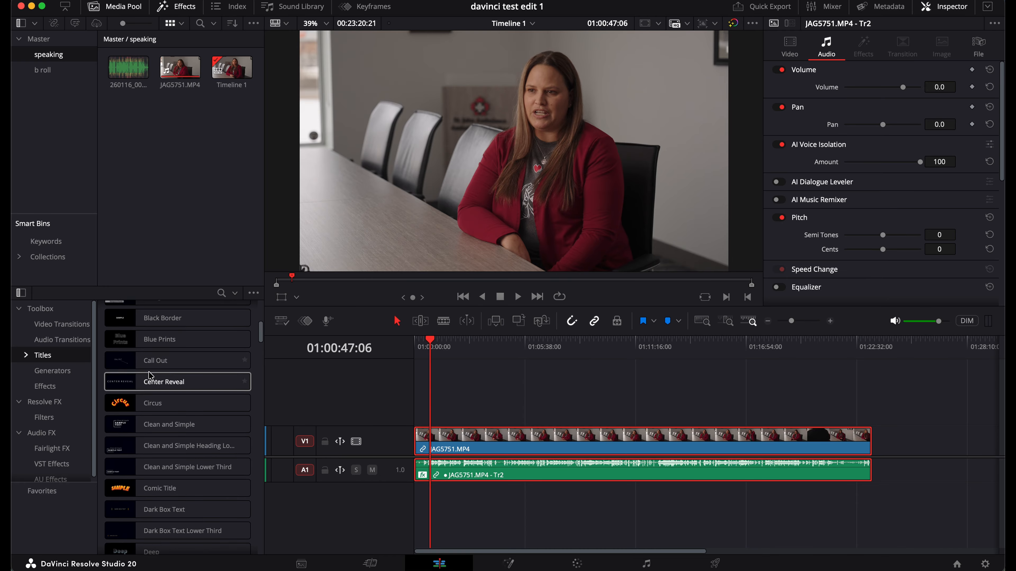
{"action": "scroll", "coordinate": [149, 418], "scroll_direction": "down", "scroll_amount": 5}
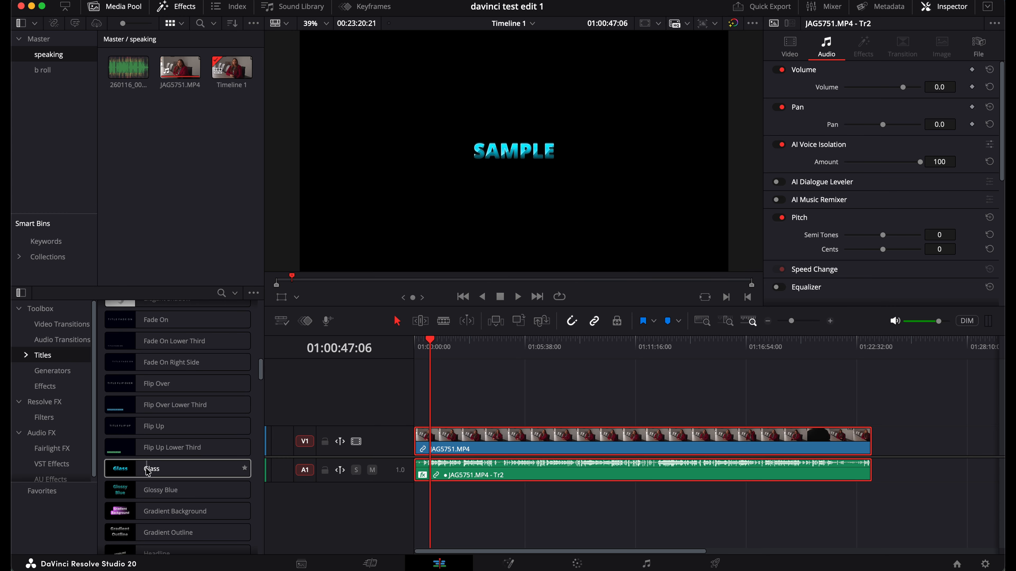
{"action": "scroll", "coordinate": [160, 450], "scroll_direction": "down", "scroll_amount": 3}
{"action": "scroll", "coordinate": [161, 453], "scroll_direction": "down", "scroll_amount": 12}
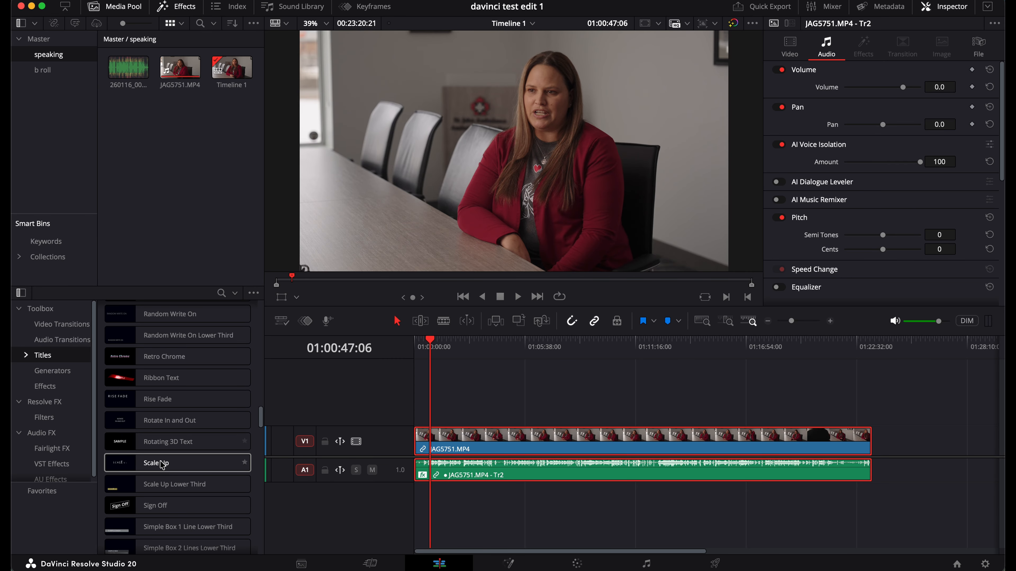
{"action": "scroll", "coordinate": [160, 460], "scroll_direction": "down", "scroll_amount": 4}
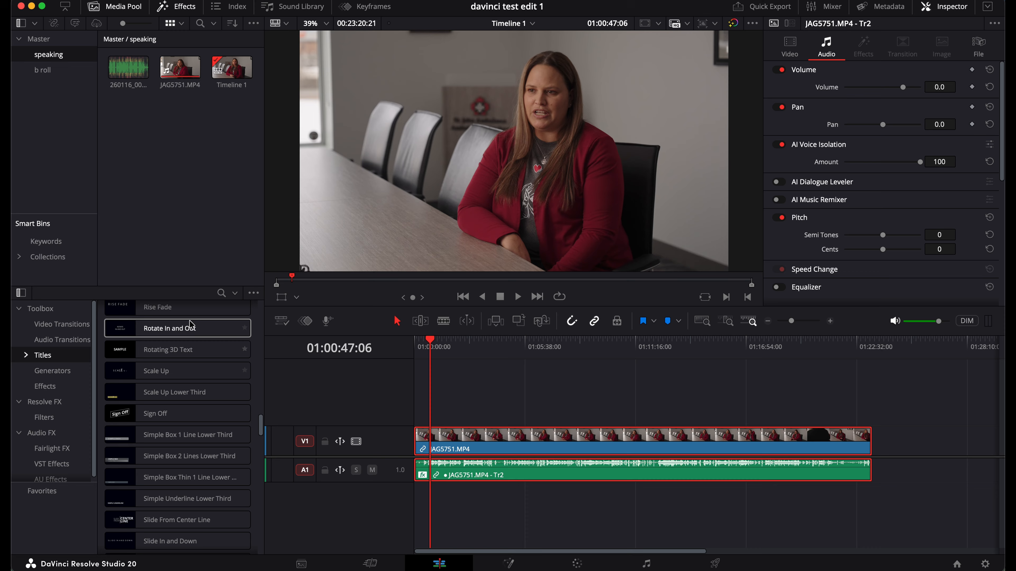
{"action": "left_click_drag", "start_coordinate": [165, 372], "coordinate": [425, 419]}
Review the Scale Up title's Inspector settings, then delete it from the timeline
{"action": "left_click", "coordinate": [806, 321]}
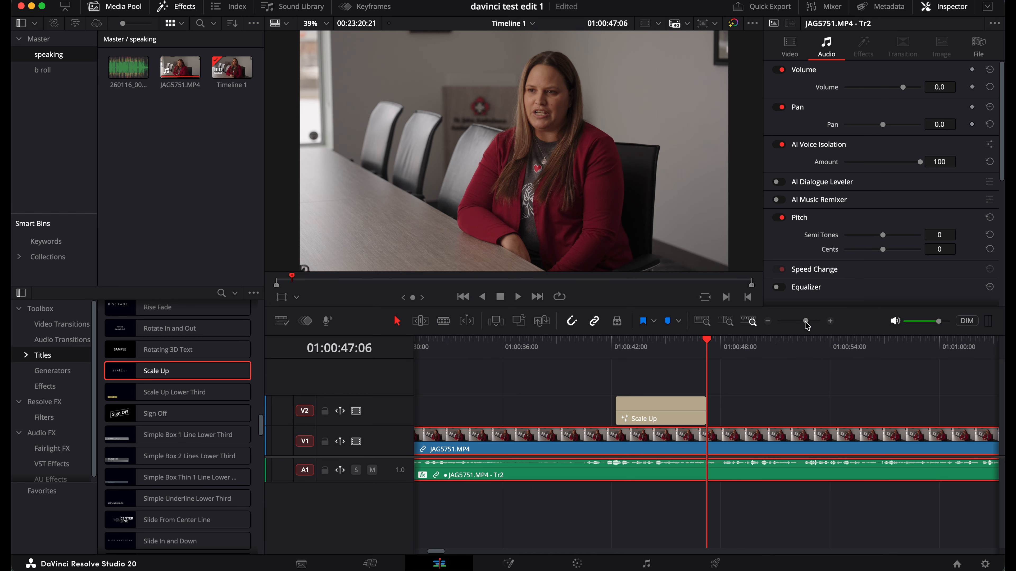
{"action": "left_click", "coordinate": [630, 347]}
{"action": "left_click", "coordinate": [660, 414]}
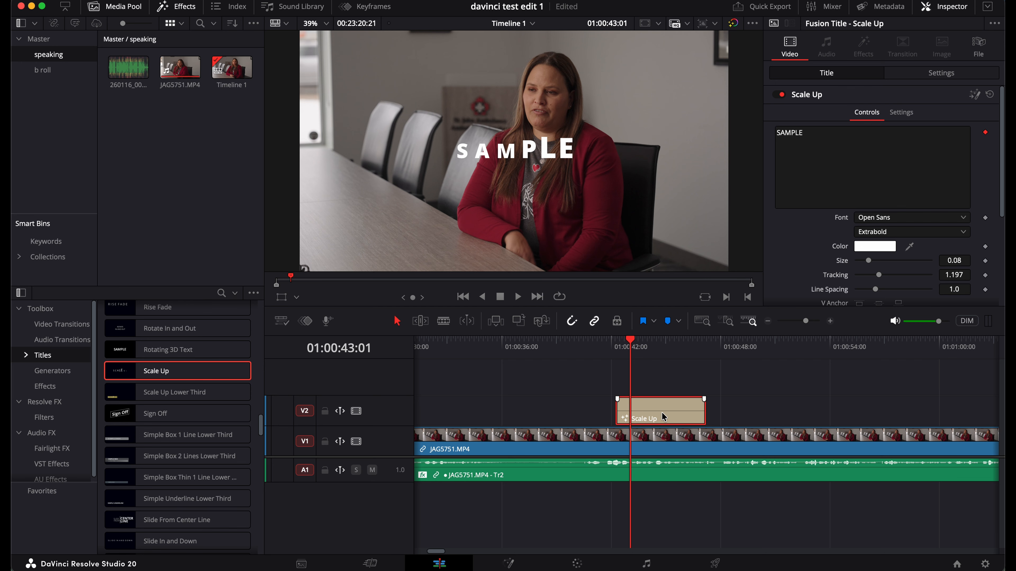
{"action": "scroll", "coordinate": [822, 135], "scroll_direction": "down", "scroll_amount": 5}
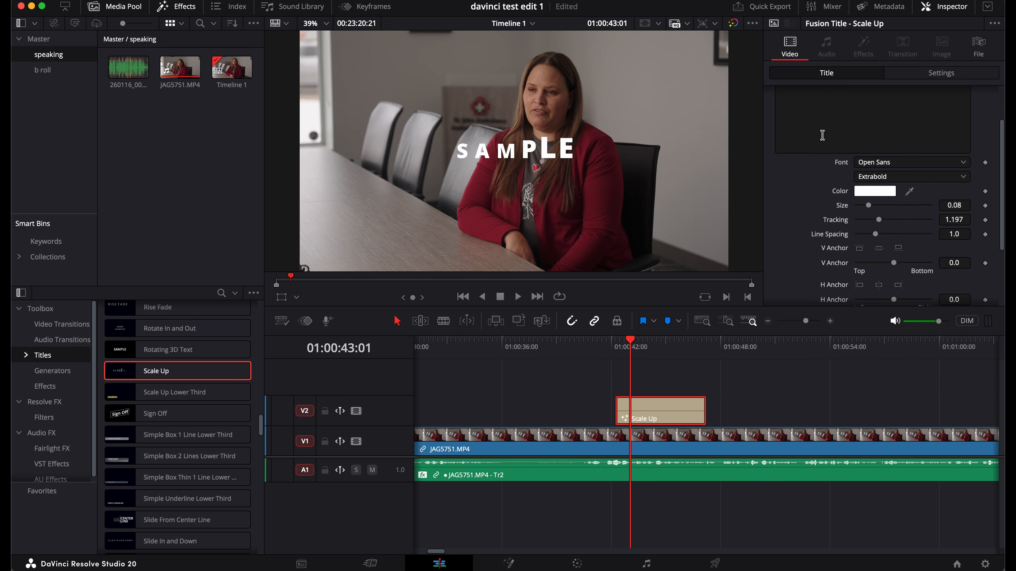
{"action": "scroll", "coordinate": [822, 135], "scroll_direction": "up", "scroll_amount": 5}
{"action": "scroll", "coordinate": [822, 135], "scroll_direction": "down", "scroll_amount": 5}
{"action": "scroll", "coordinate": [822, 135], "scroll_direction": "up", "scroll_amount": 5}
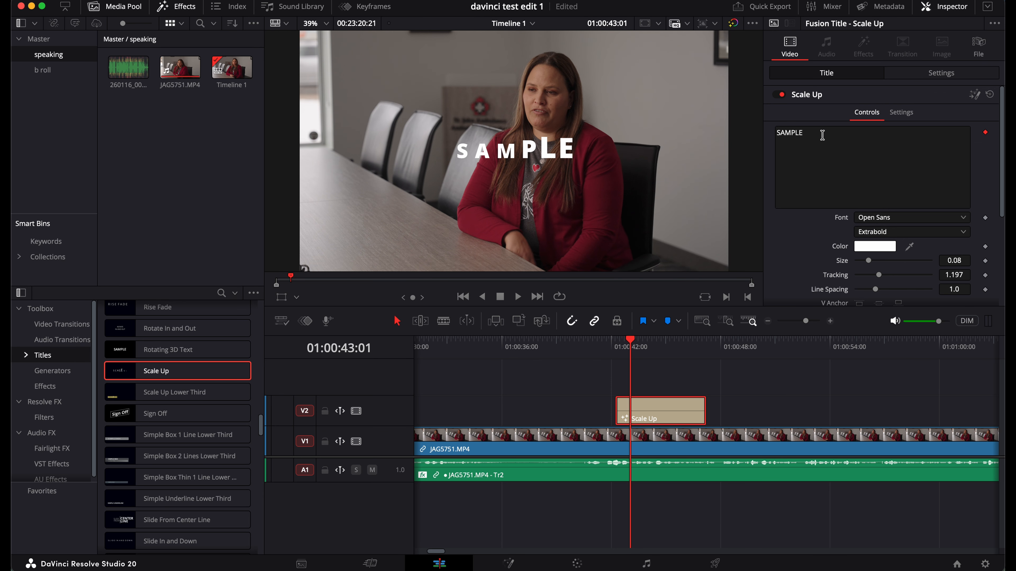
{"action": "scroll", "coordinate": [835, 204], "scroll_direction": "down", "scroll_amount": 5}
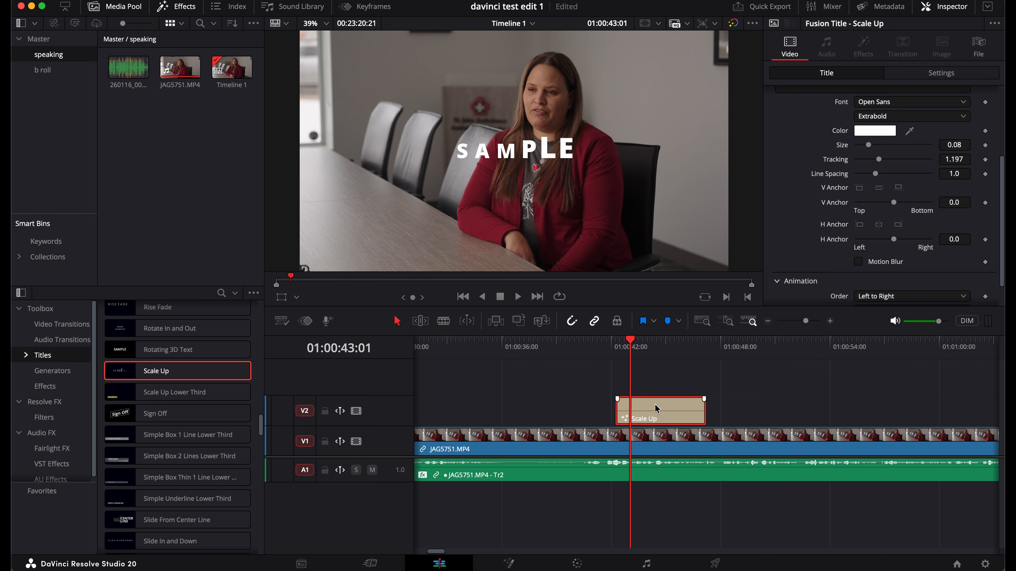
{"action": "key", "text": "Delete"}
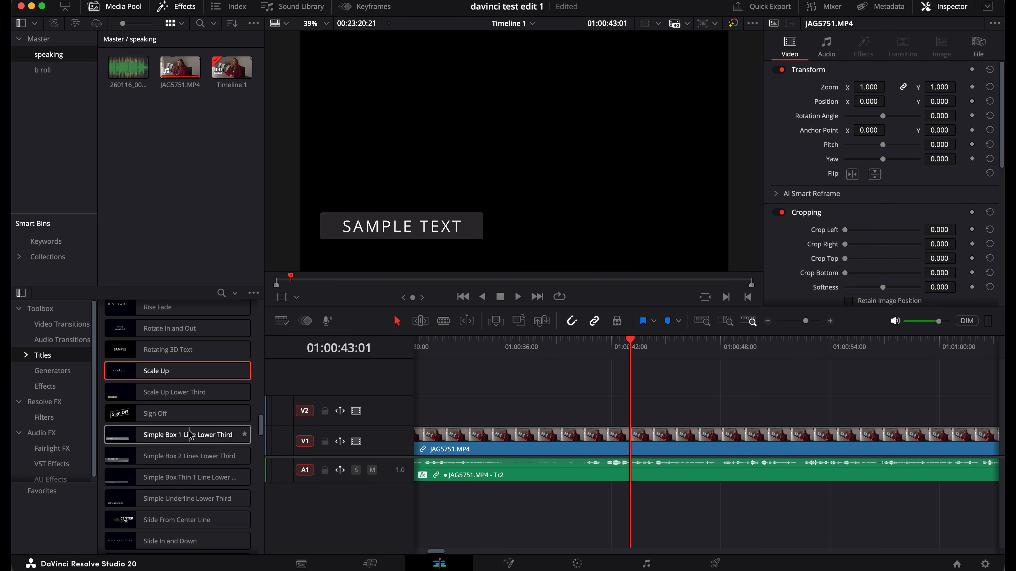
{"action": "scroll", "coordinate": [175, 460], "scroll_direction": "down", "scroll_amount": 7}
{"action": "scroll", "coordinate": [176, 488], "scroll_direction": "up", "scroll_amount": 10}
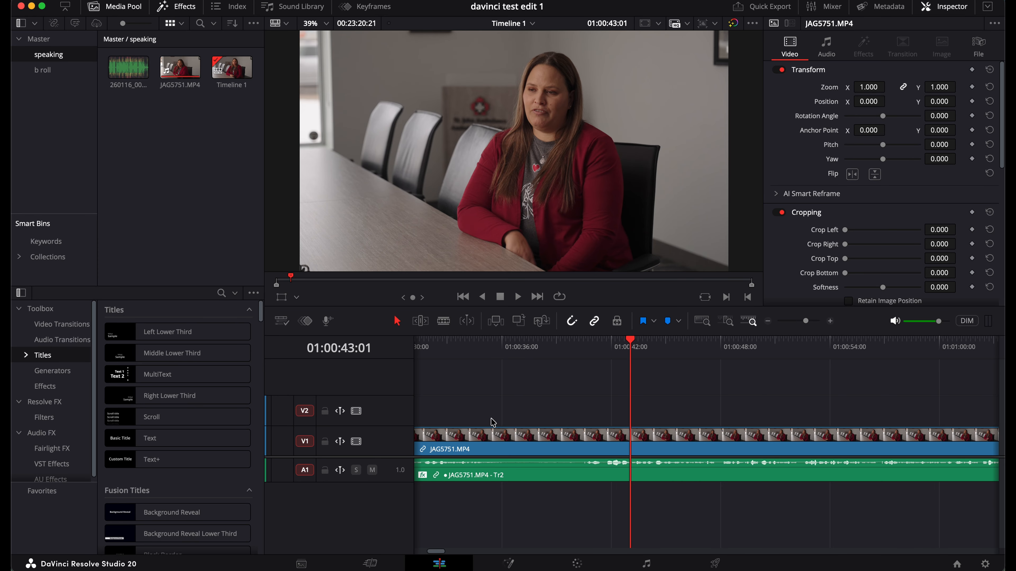
{"action": "scroll", "coordinate": [489, 423], "scroll_direction": "left", "scroll_amount": 10}
Play through the interview's opening to find the cut point around 28 seconds in
{"action": "left_click", "coordinate": [422, 340]}
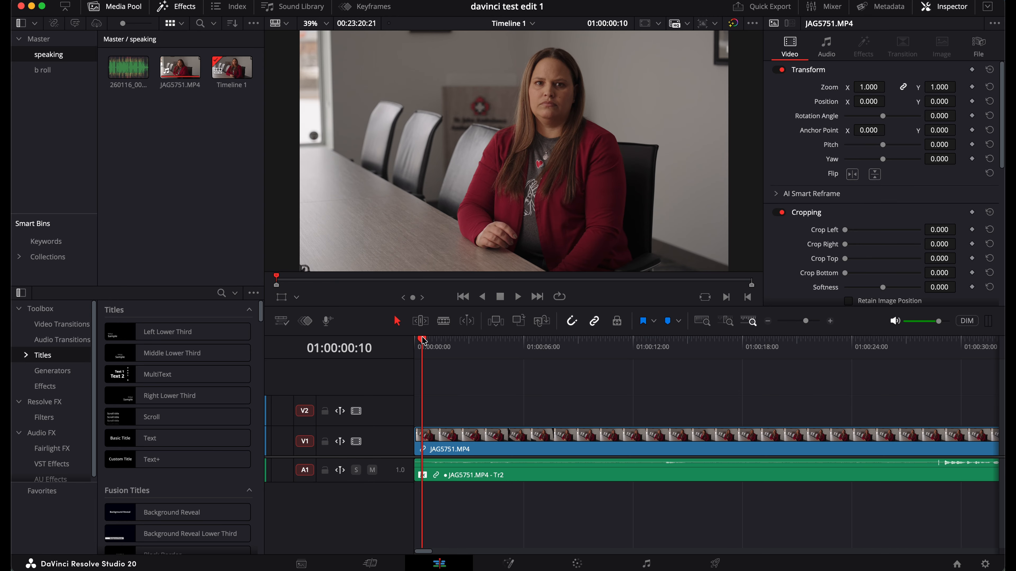
{"action": "left_click", "coordinate": [521, 345]}
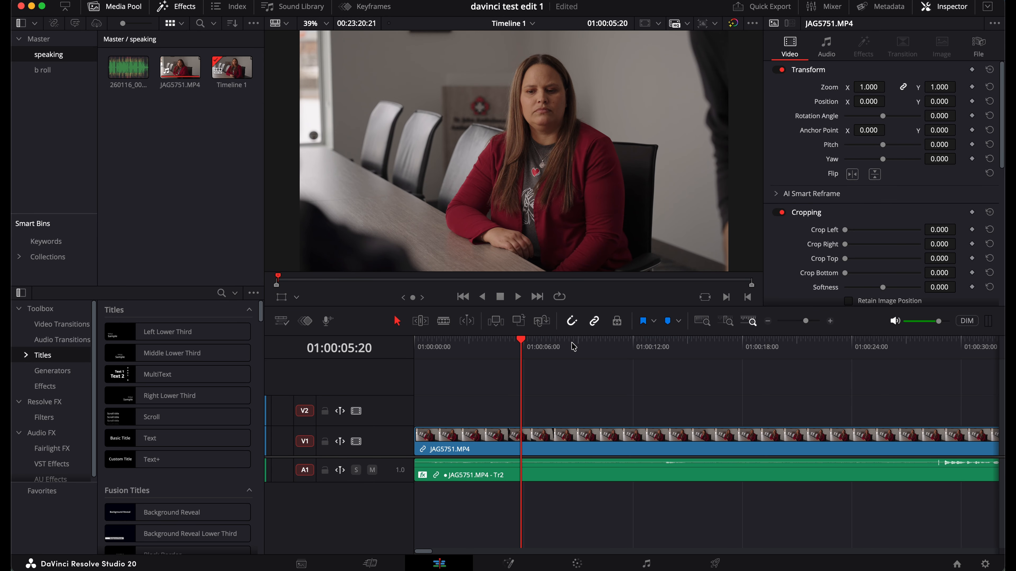
{"action": "left_click", "coordinate": [591, 347]}
{"action": "key", "text": "space"}
{"action": "left_click", "coordinate": [671, 354]}
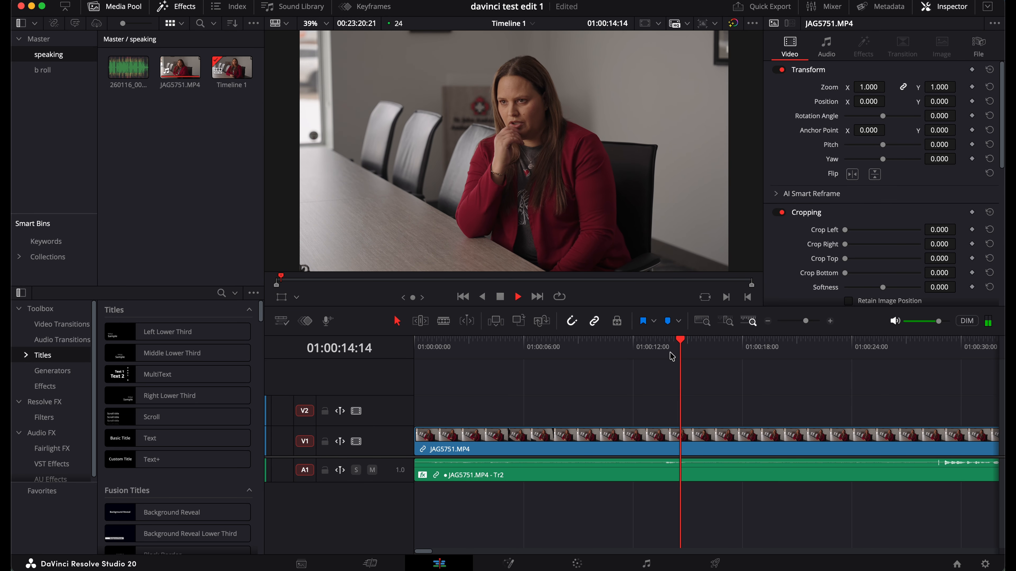
{"action": "scroll", "coordinate": [688, 356], "scroll_direction": "right", "scroll_amount": 5}
{"action": "left_click", "coordinate": [691, 356]}
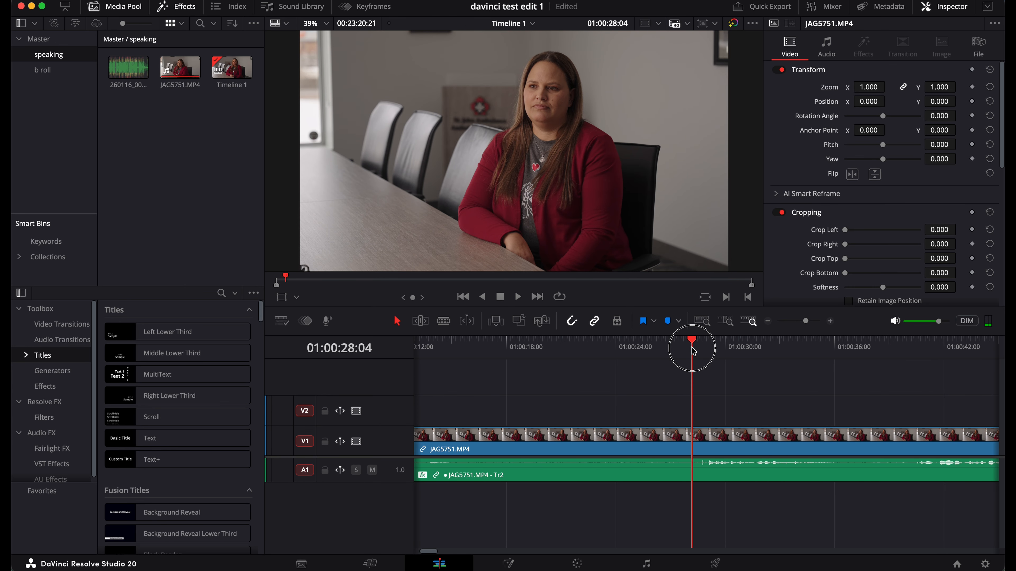
{"action": "key", "text": "space"}
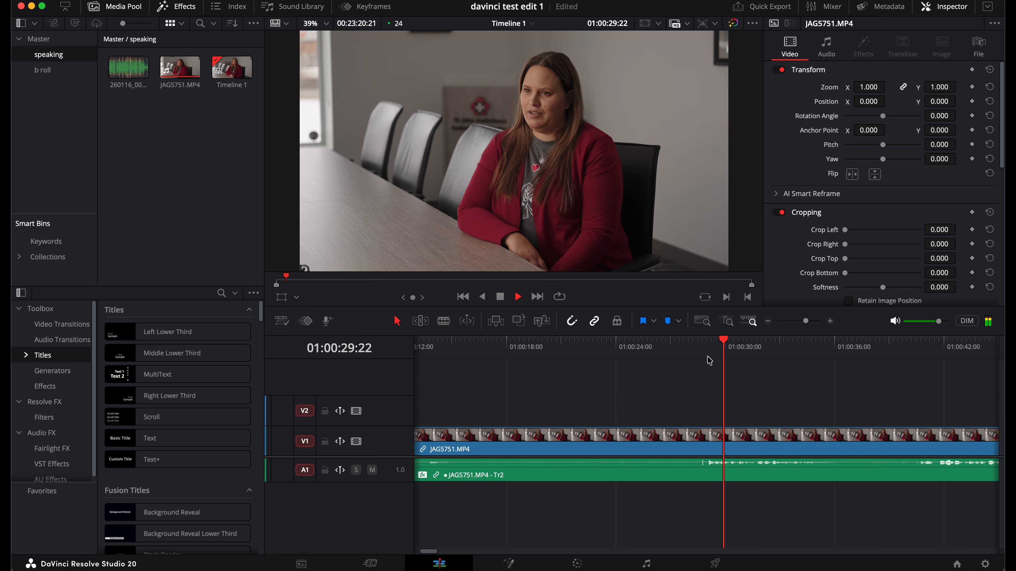
Blade the interview at 01:00:28:16, delete the earlier piece, and zoom out
{"action": "left_click", "coordinate": [701, 349]}
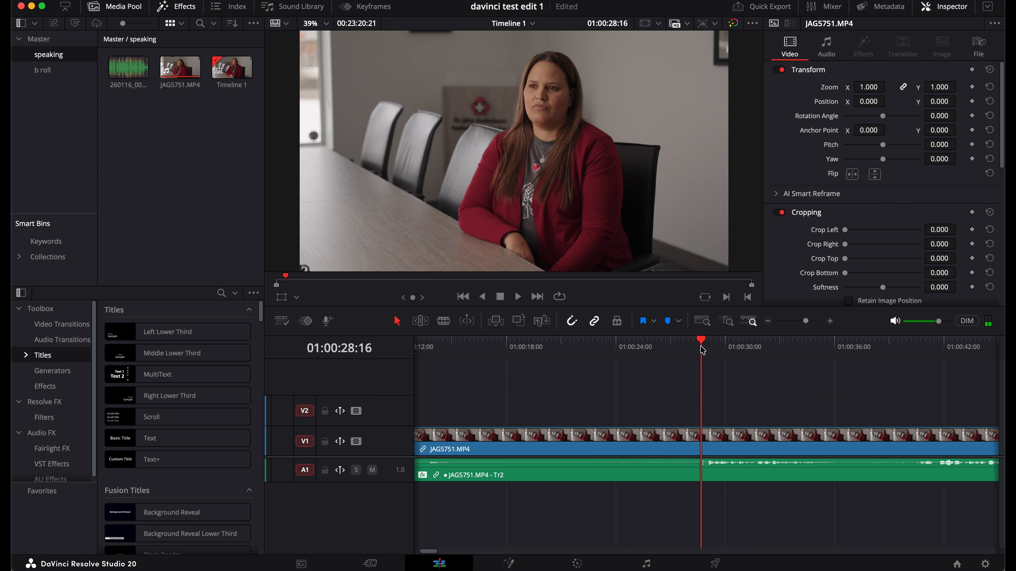
{"action": "key", "text": "super+b"}
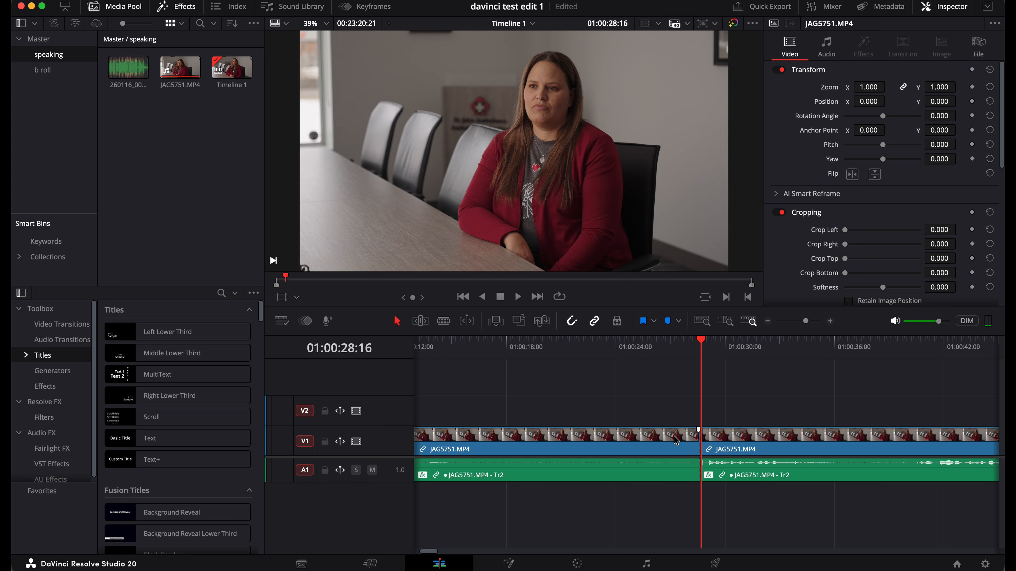
{"action": "left_click", "coordinate": [676, 440]}
{"action": "key", "text": "BackSpace"}
{"action": "left_click_drag", "start_coordinate": [806, 322], "coordinate": [801, 323]}
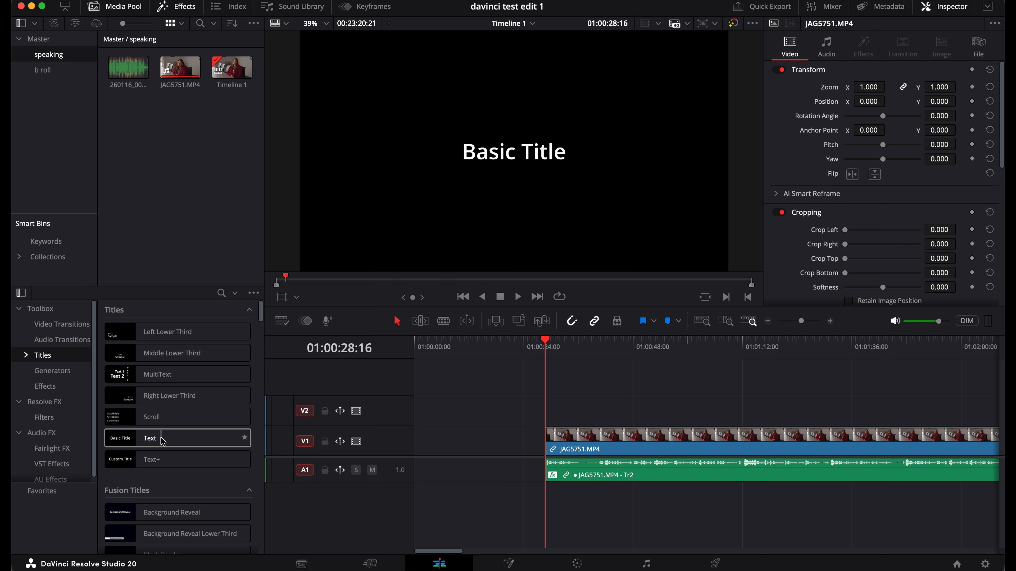
Drop a basic Text title on V2 above the interview's start and preview it
{"action": "left_click_drag", "start_coordinate": [151, 440], "coordinate": [549, 412]}
{"action": "left_click", "coordinate": [556, 347]}
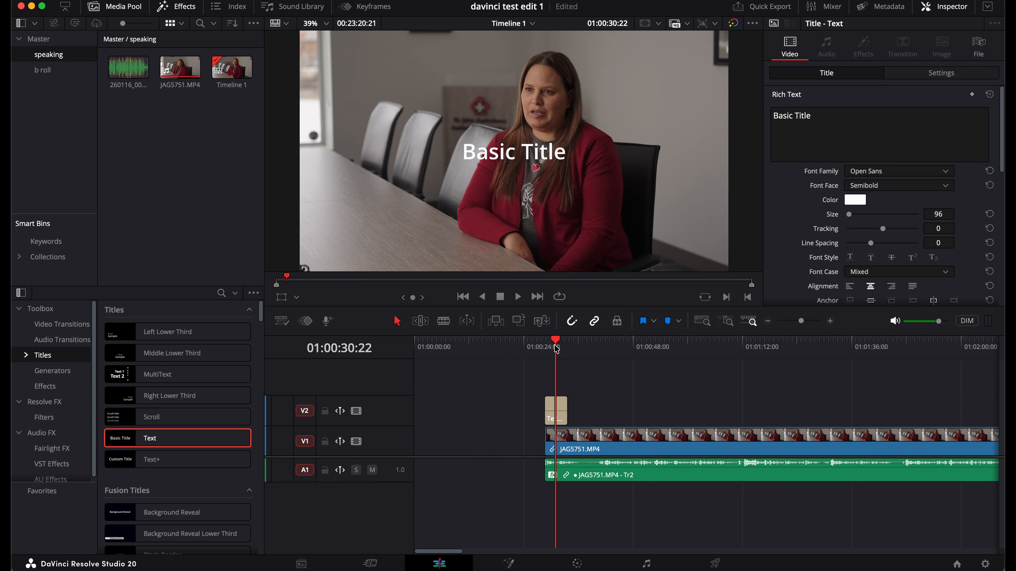
{"action": "left_click", "coordinate": [558, 407]}
{"action": "left_click", "coordinate": [545, 349]}
{"action": "key", "text": "space"}
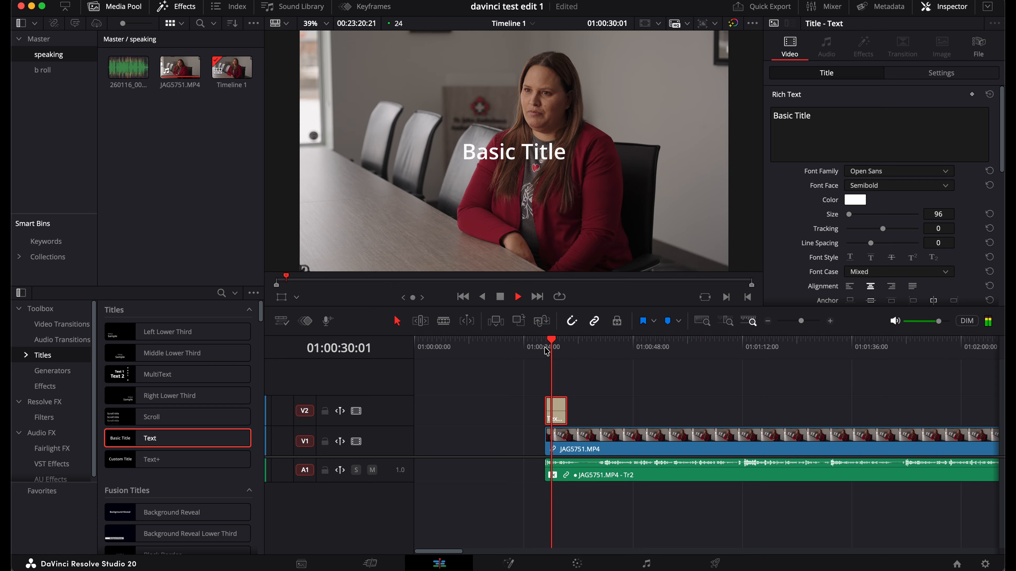
{"action": "key", "text": "space"}
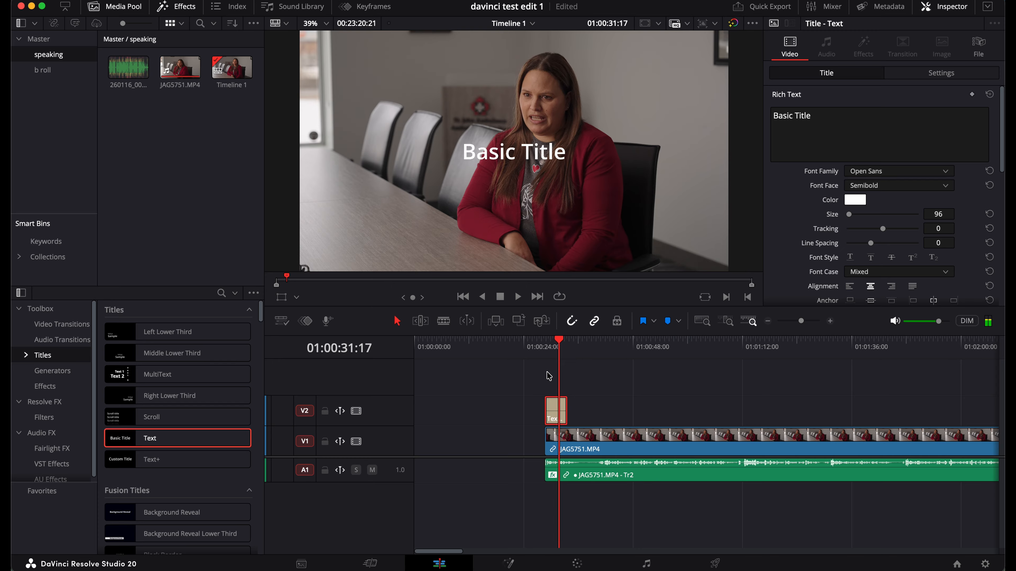
Replace the placeholder Basic Title wording with the speaker's full name and play it back
{"action": "left_click_drag", "start_coordinate": [816, 115], "coordinate": [763, 115]}
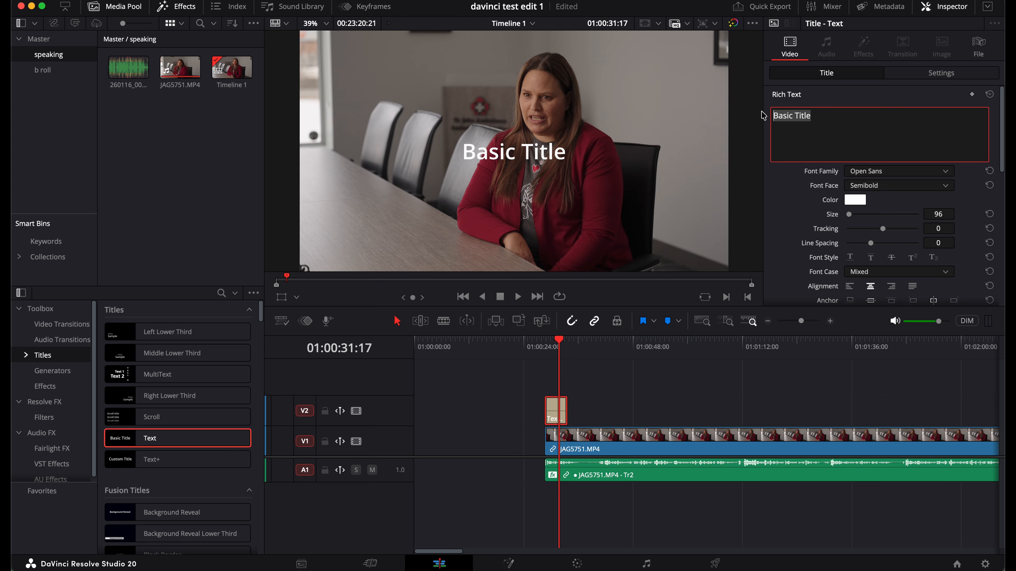
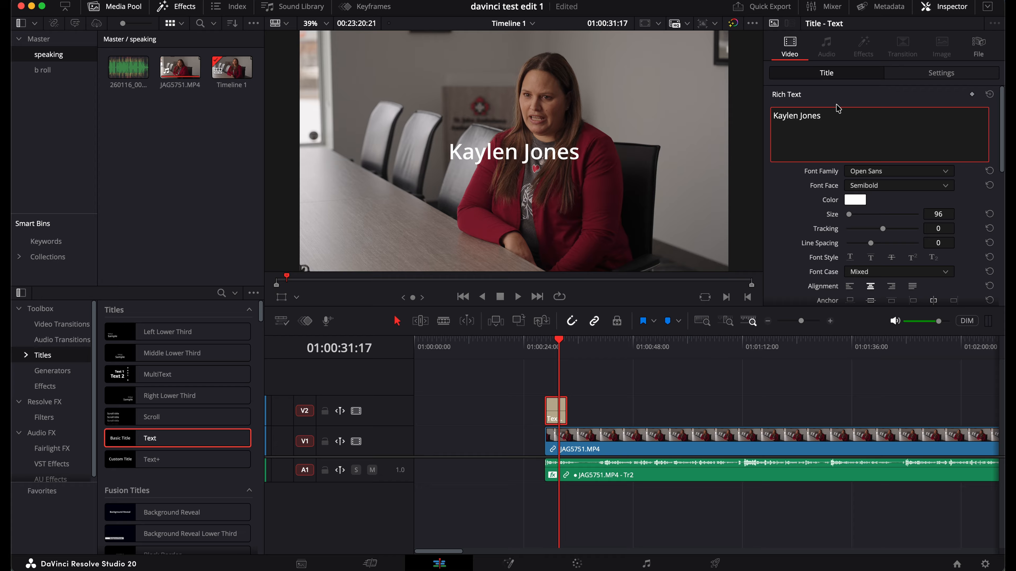
{"action": "left_click", "coordinate": [546, 347]}
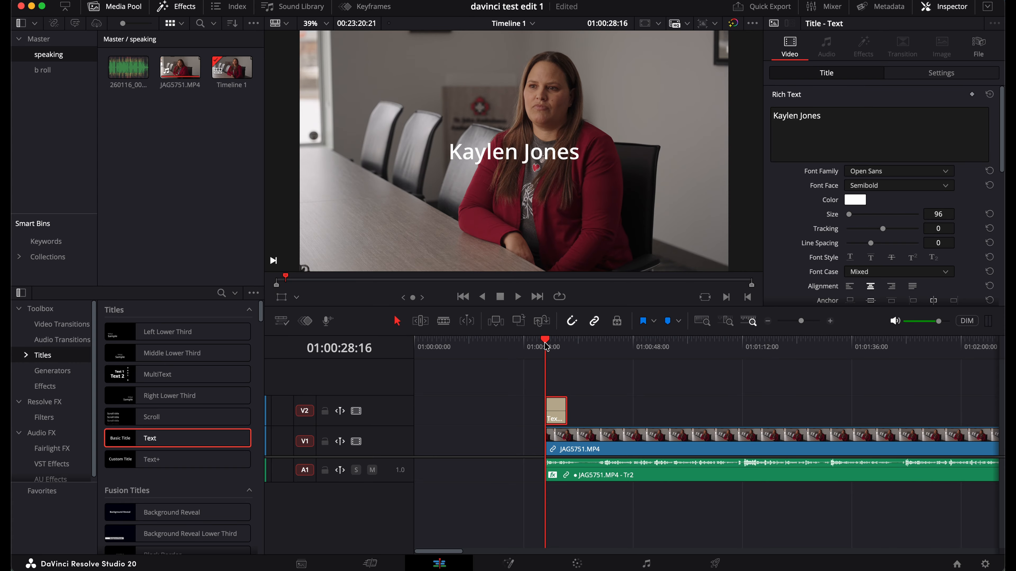
{"action": "key", "text": "space"}
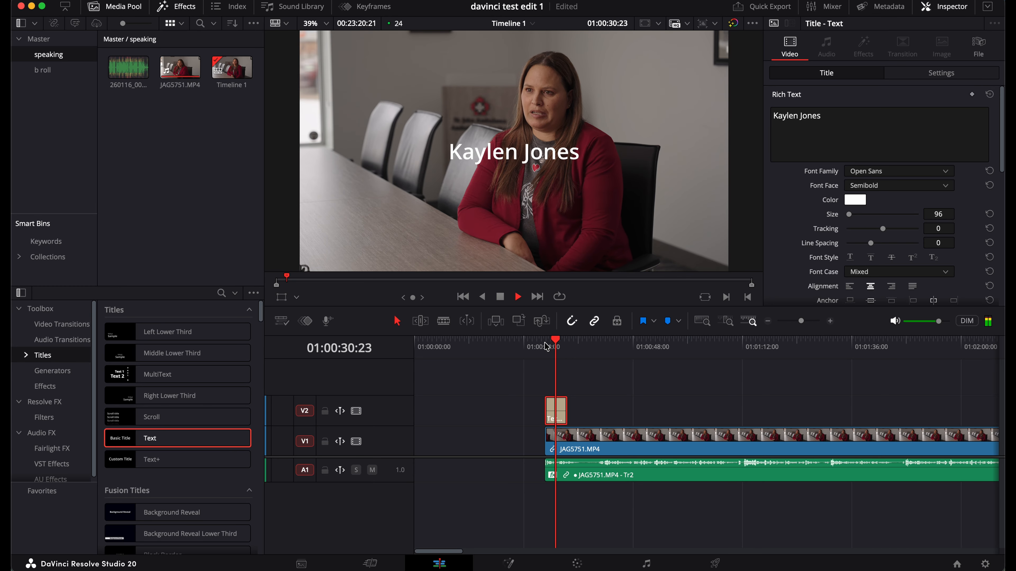
{"action": "key", "text": "space"}
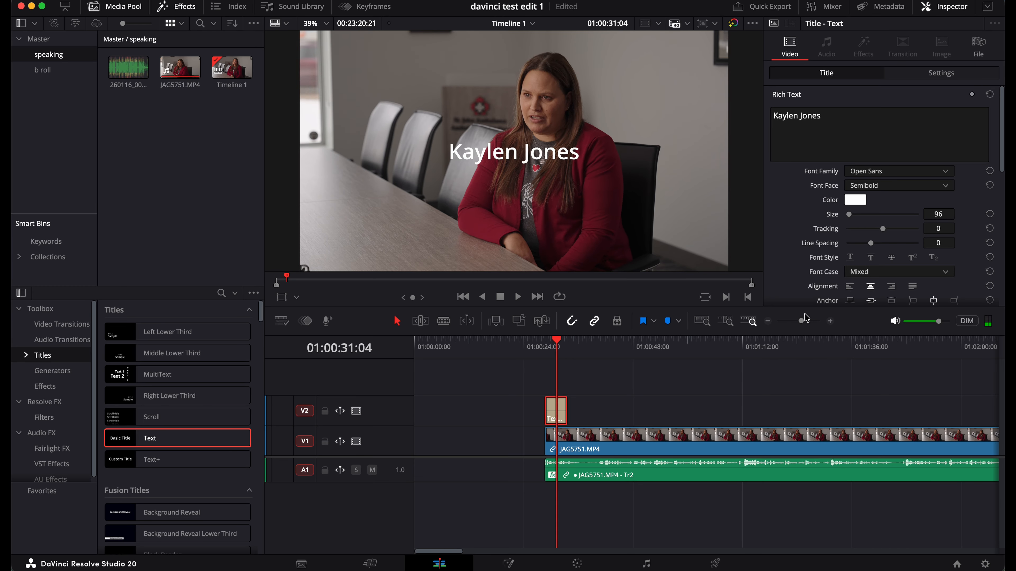
Drag a short fade-in onto the name title's start, preview it, and select the clip
{"action": "left_click", "coordinate": [807, 321]}
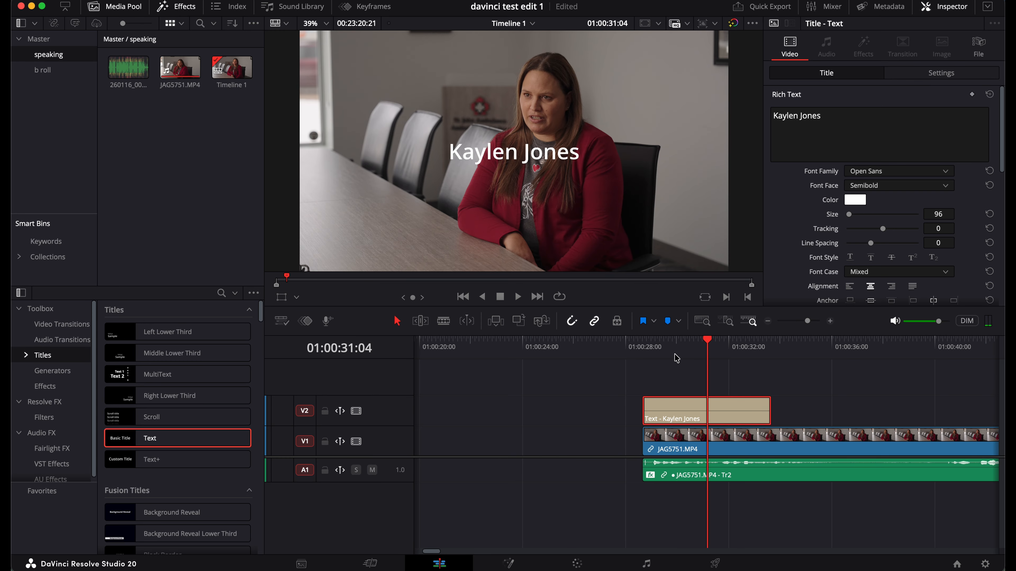
{"action": "left_click", "coordinate": [644, 347]}
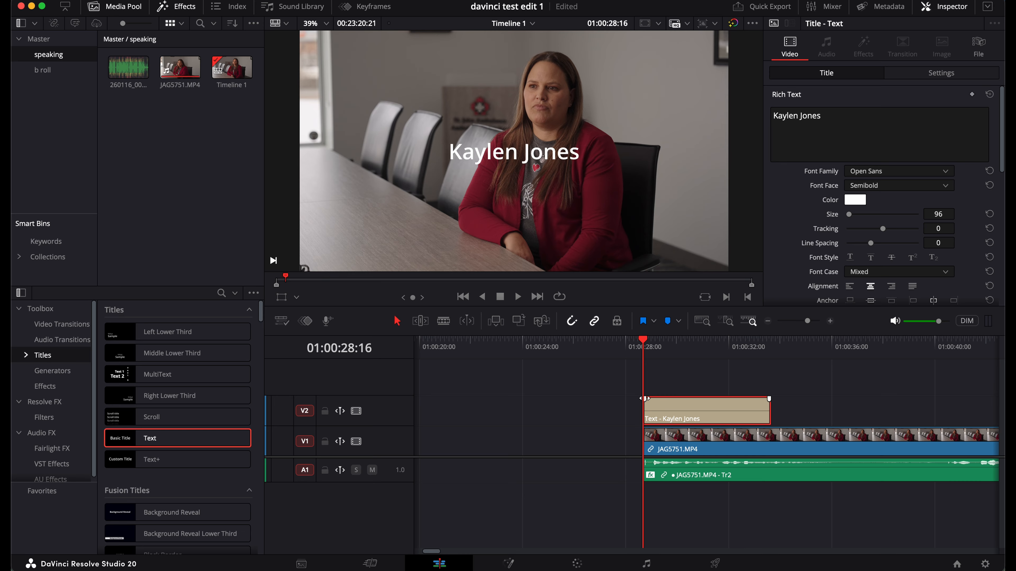
{"action": "left_click_drag", "start_coordinate": [645, 399], "coordinate": [657, 398]}
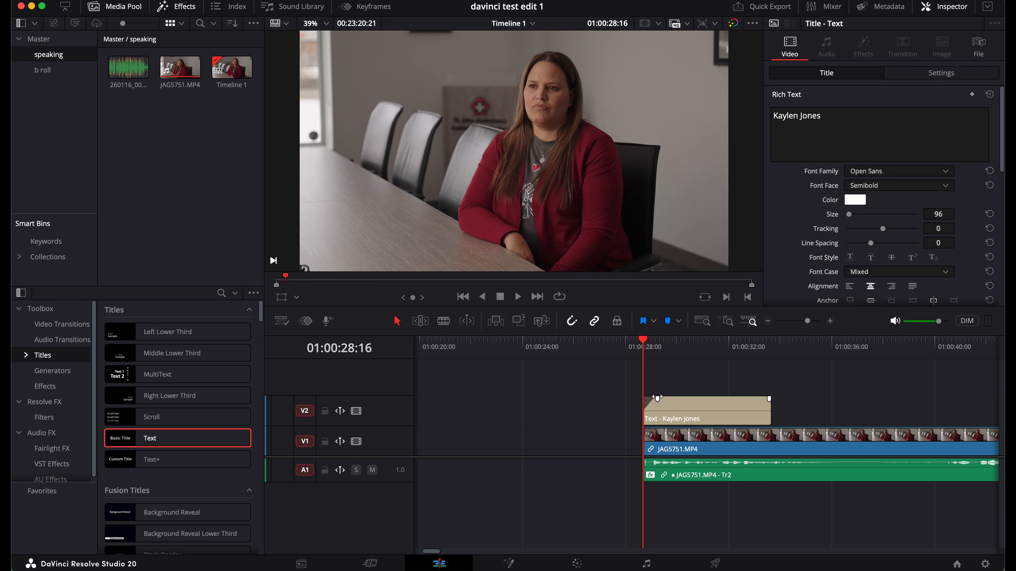
{"action": "mouse_move", "coordinate": [657, 398]}
{"action": "left_mouse_down"}
{"action": "mouse_move", "coordinate": [630, 397]}
{"action": "mouse_move", "coordinate": [655, 398]}
{"action": "left_mouse_up"}
{"action": "key", "text": "space"}
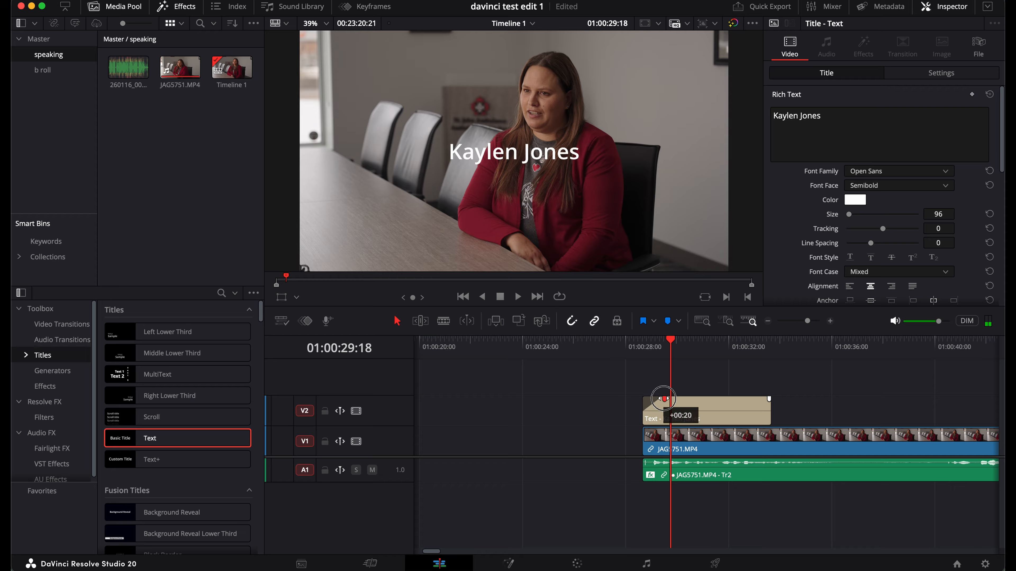
{"action": "left_click", "coordinate": [652, 346]}
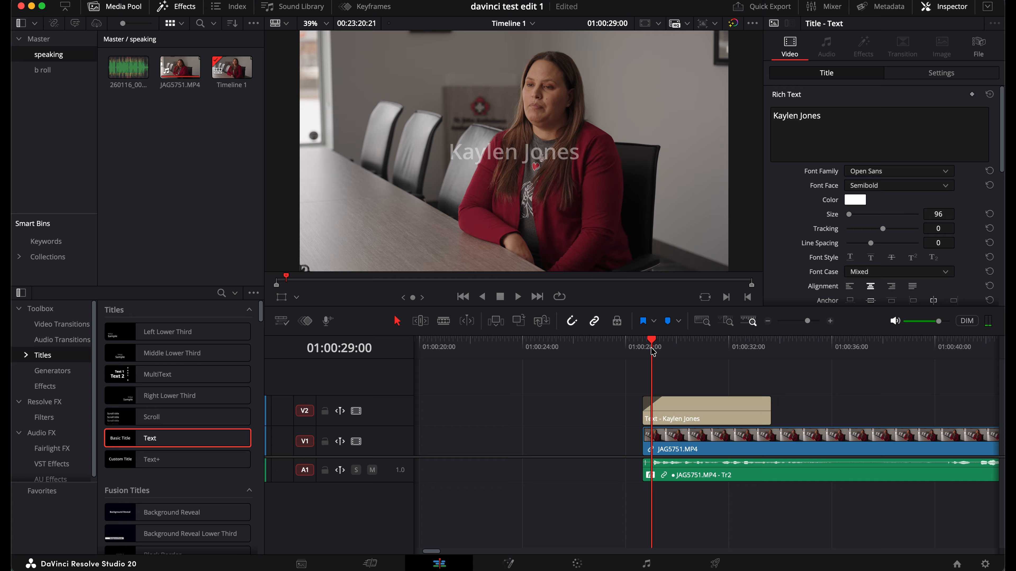
{"action": "left_click", "coordinate": [682, 351]}
{"action": "left_click", "coordinate": [692, 405]}
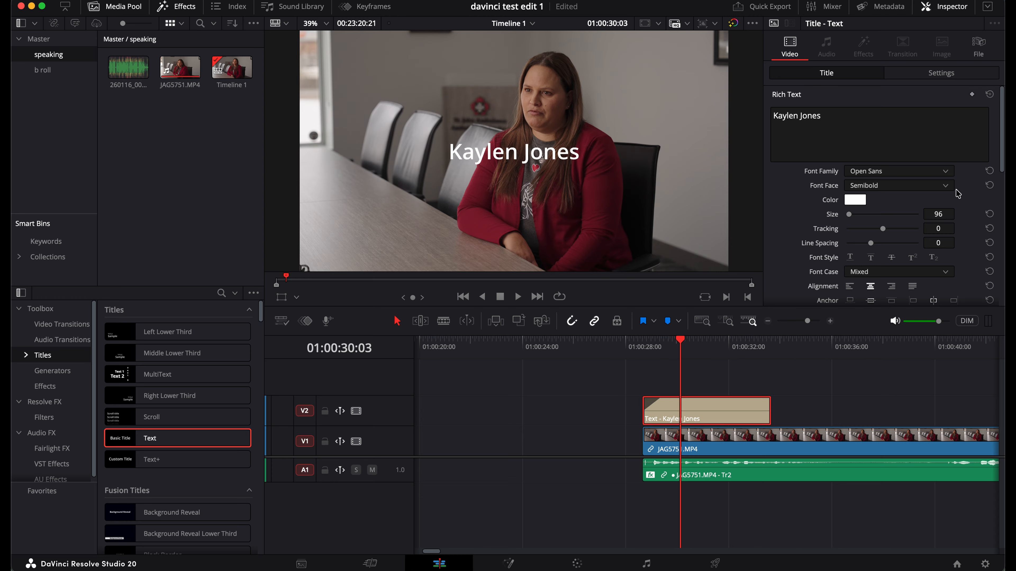
Set the name title's Transform Position to X -1144, Y -827 in the Inspector Settings tab
{"action": "scroll", "coordinate": [833, 222], "scroll_direction": "down", "scroll_amount": 2}
{"action": "scroll", "coordinate": [833, 222], "scroll_direction": "up", "scroll_amount": 2}
{"action": "left_click", "coordinate": [942, 73]}
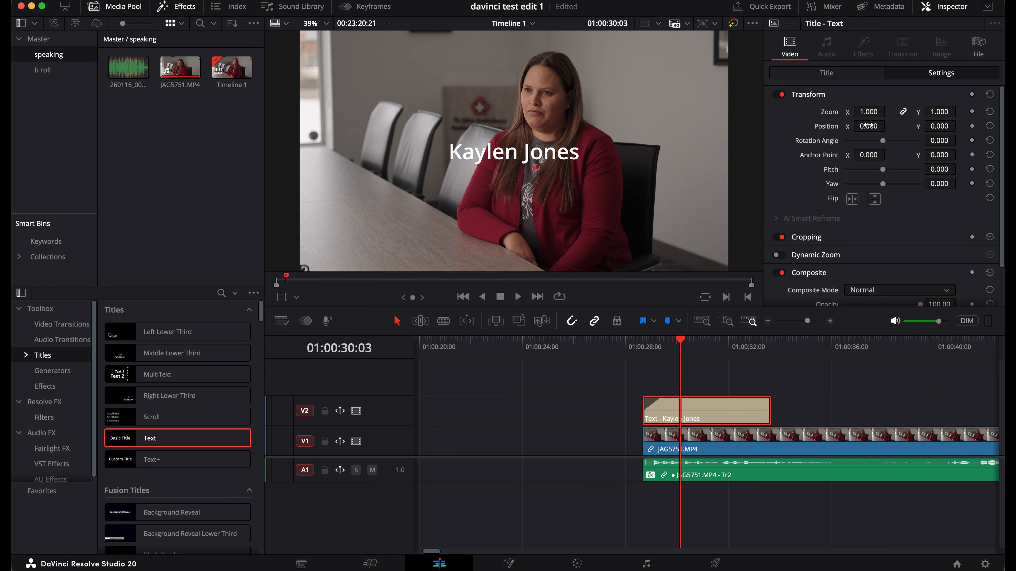
{"action": "left_click_drag", "start_coordinate": [868, 126], "coordinate": [606, 165]}
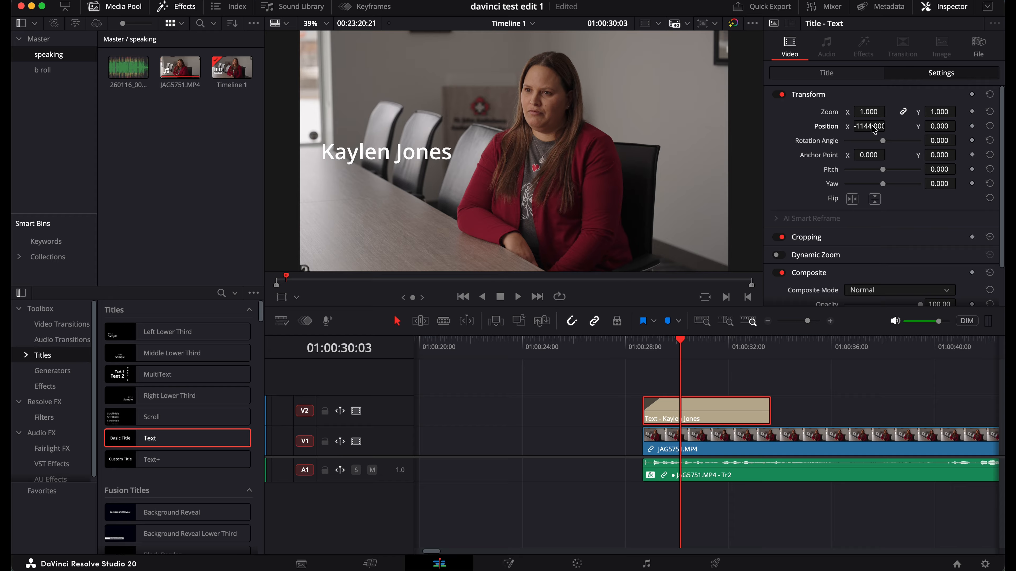
{"action": "left_click_drag", "start_coordinate": [943, 125], "coordinate": [474, 203]}
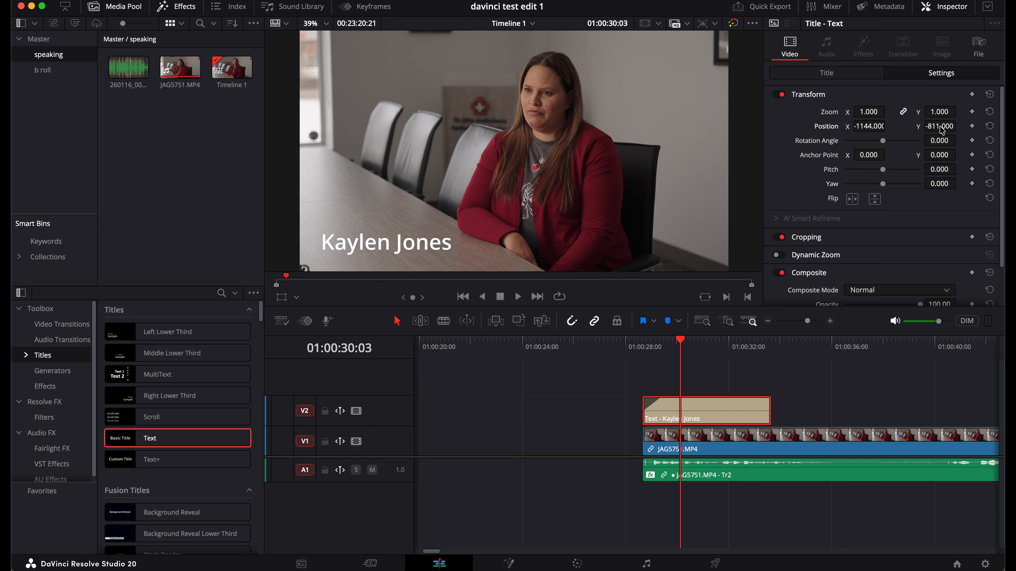
{"action": "left_click_drag", "start_coordinate": [941, 130], "coordinate": [931, 127]}
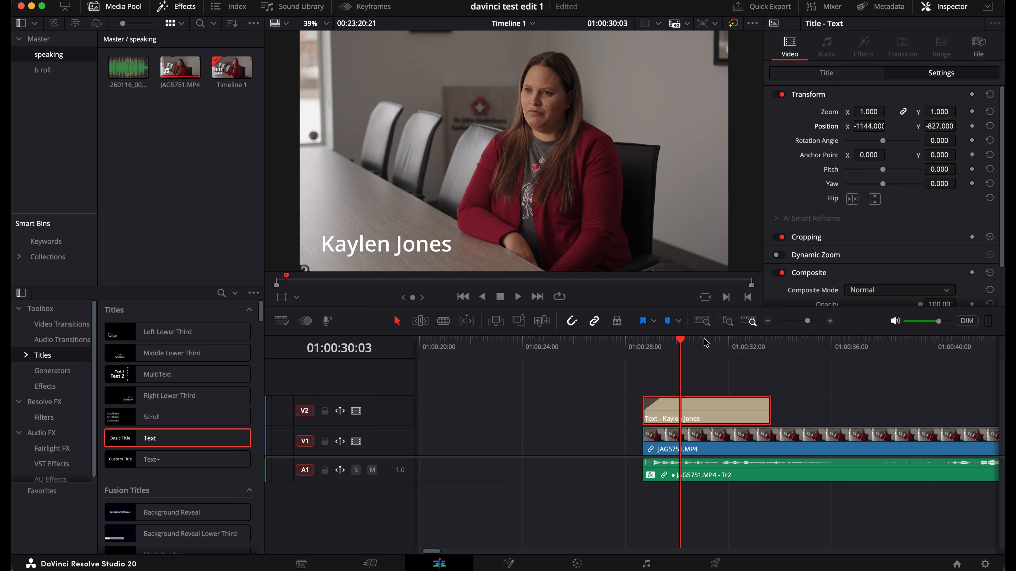
Play back the repositioned name title from its start
{"action": "left_click", "coordinate": [642, 352]}
{"action": "key", "text": "space"}
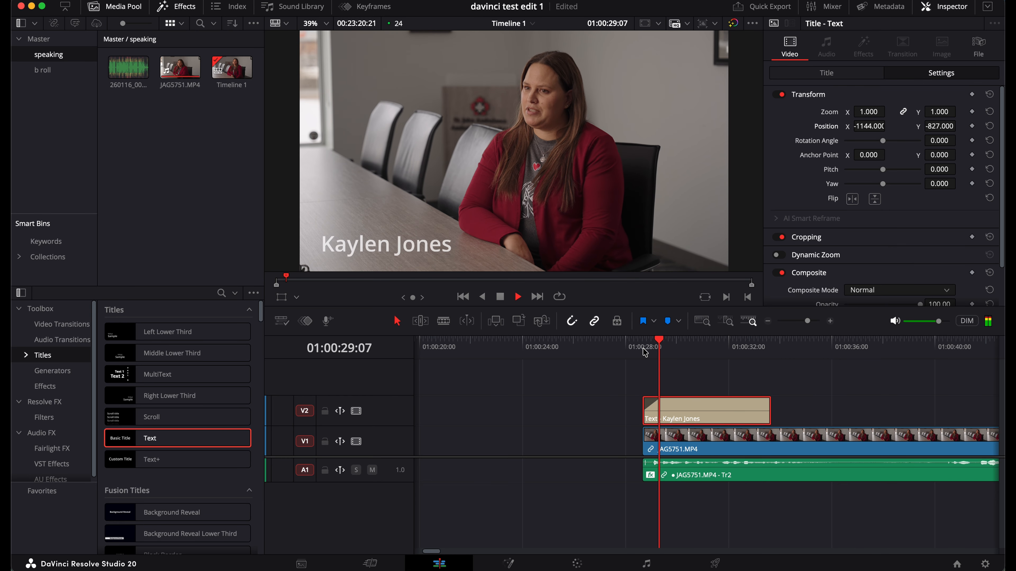
{"action": "key", "text": "space"}
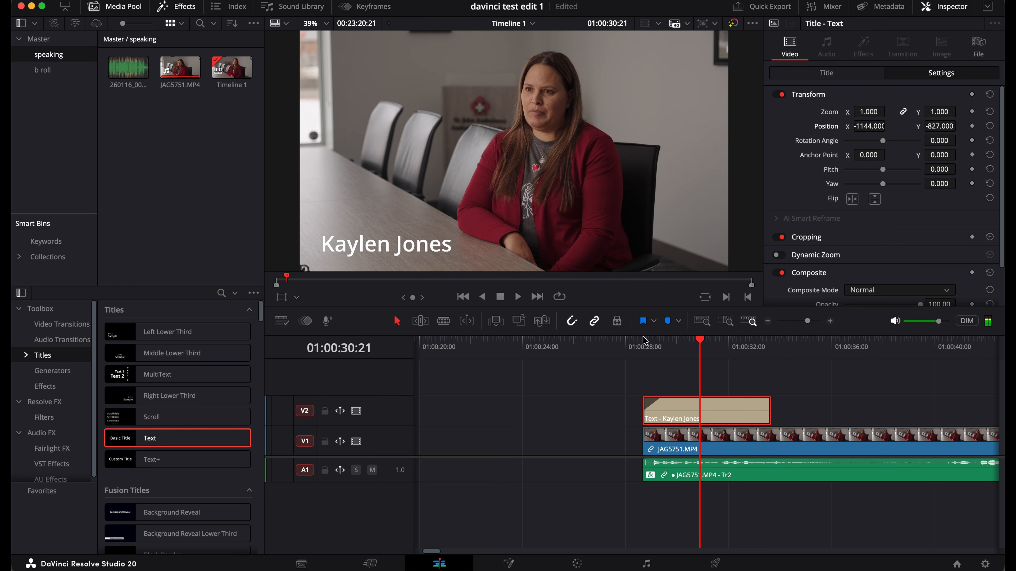
{"action": "left_click", "coordinate": [644, 341]}
{"action": "key", "text": "space"}
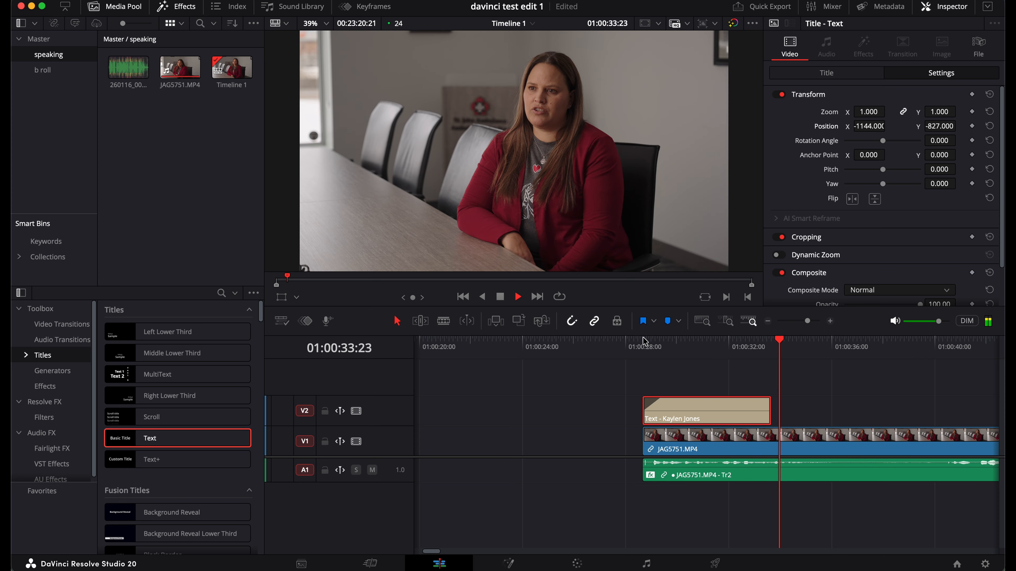
{"action": "key", "text": "space"}
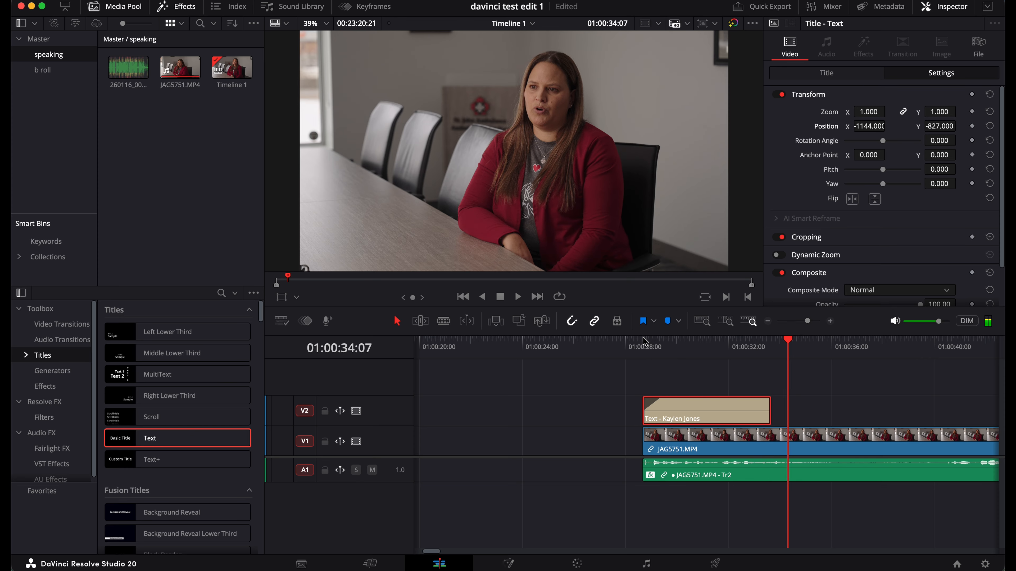
Drag a fade-out onto the title's end, preview both fades, and reselect the clip
{"action": "left_click", "coordinate": [769, 398]}
{"action": "left_click_drag", "start_coordinate": [768, 398], "coordinate": [745, 399]}
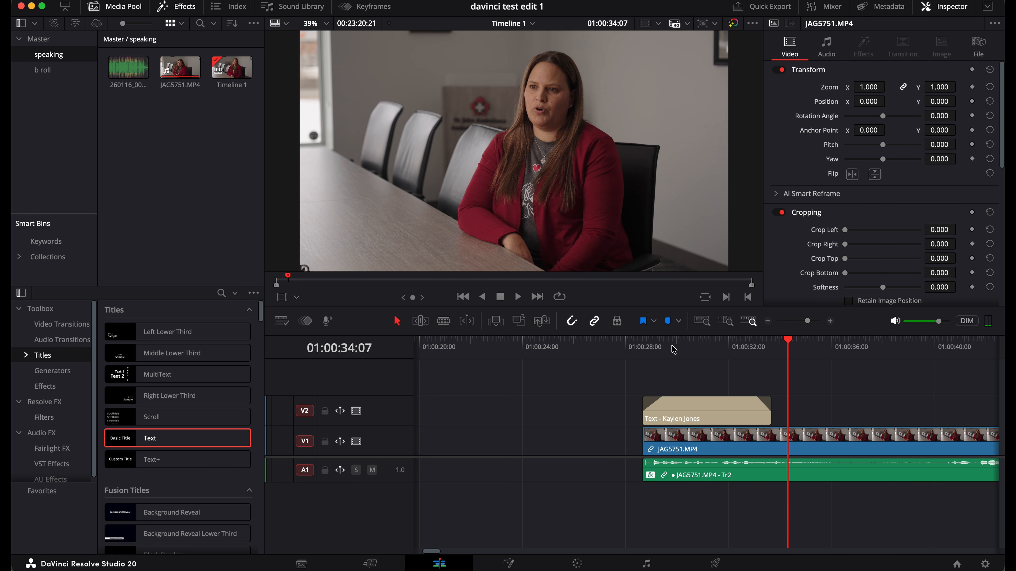
{"action": "left_click", "coordinate": [650, 343]}
{"action": "key", "text": "space"}
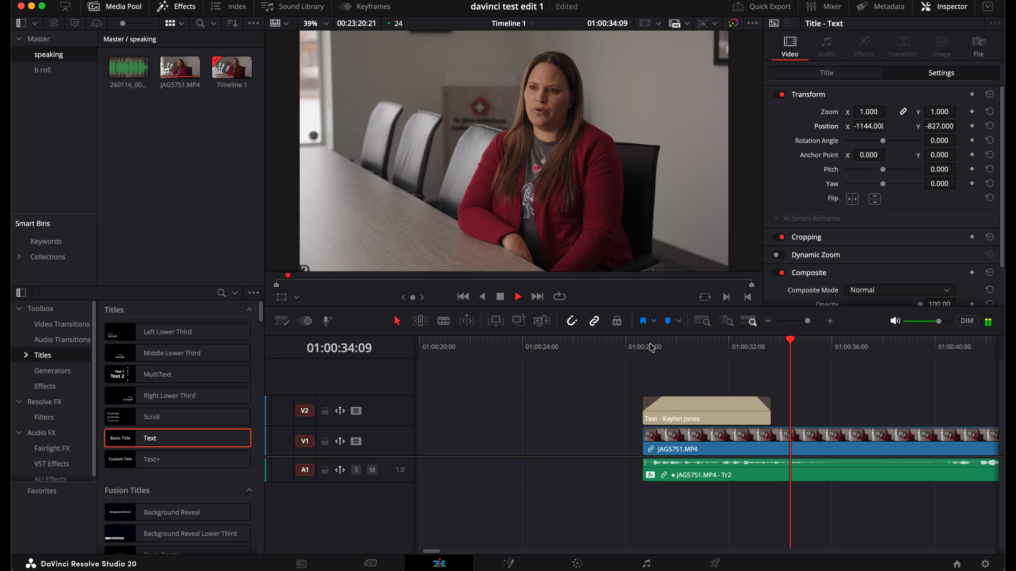
{"action": "key", "text": "space"}
{"action": "left_click", "coordinate": [693, 345]}
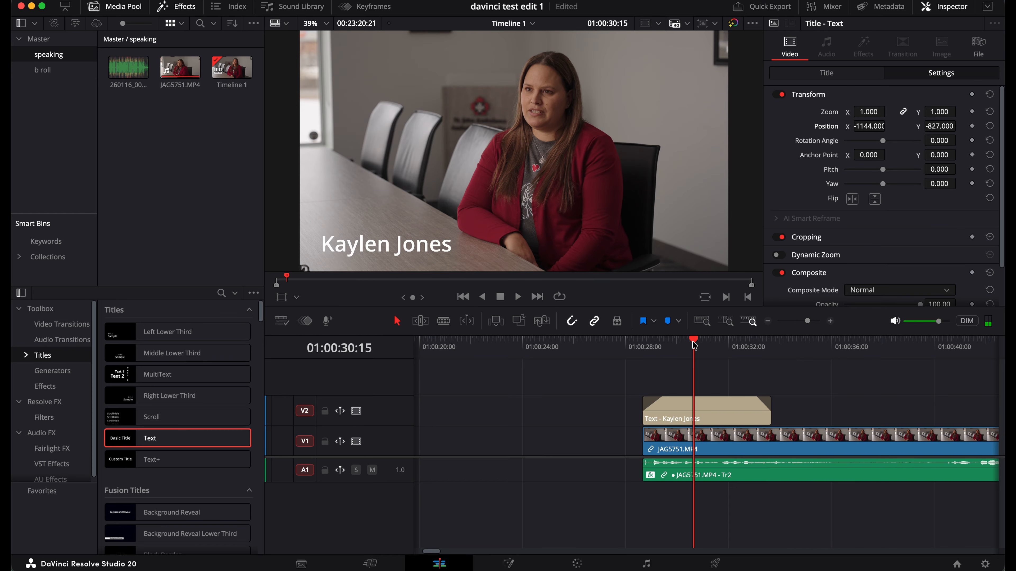
{"action": "left_click", "coordinate": [702, 409]}
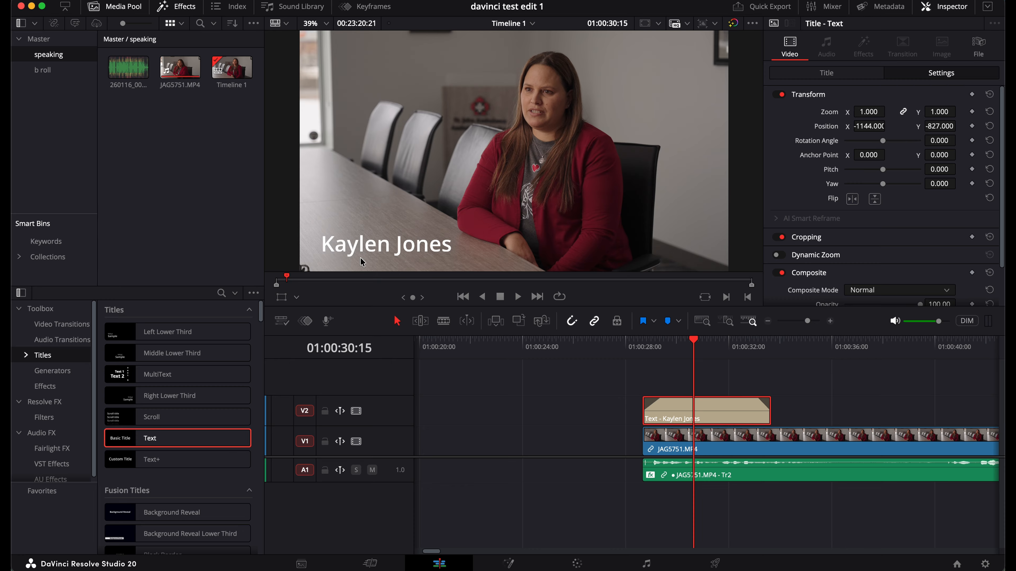
{"action": "left_click", "coordinate": [709, 345]}
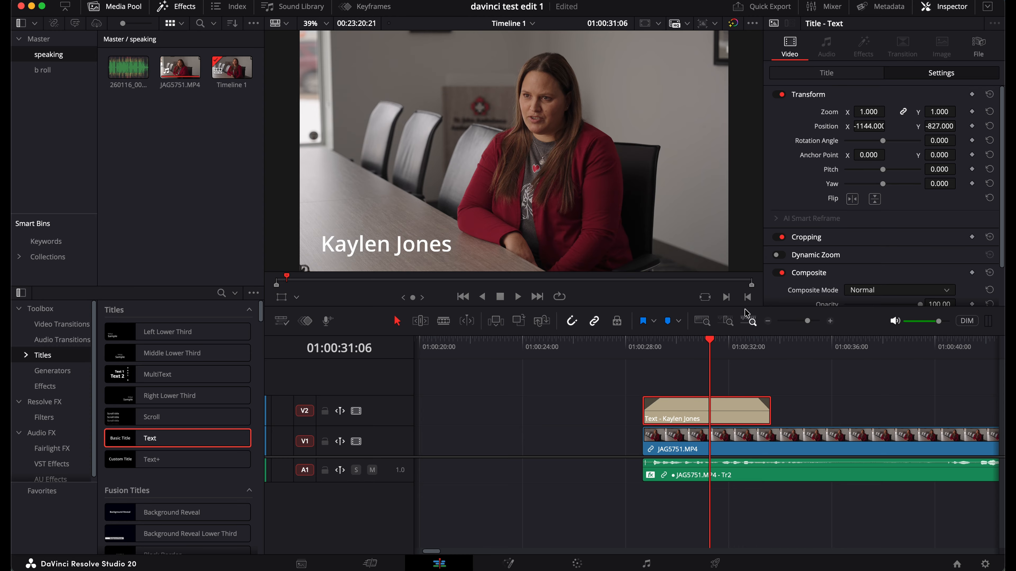
Change the title's Font Family from Open Sans to Proxima Nova Thin
{"action": "left_click", "coordinate": [826, 73]}
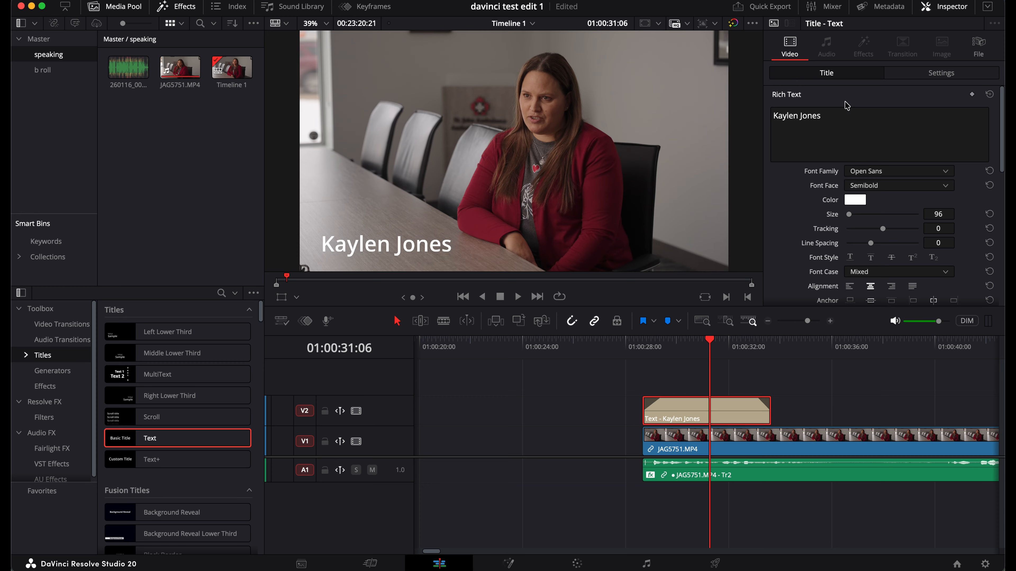
{"action": "left_click", "coordinate": [901, 172]}
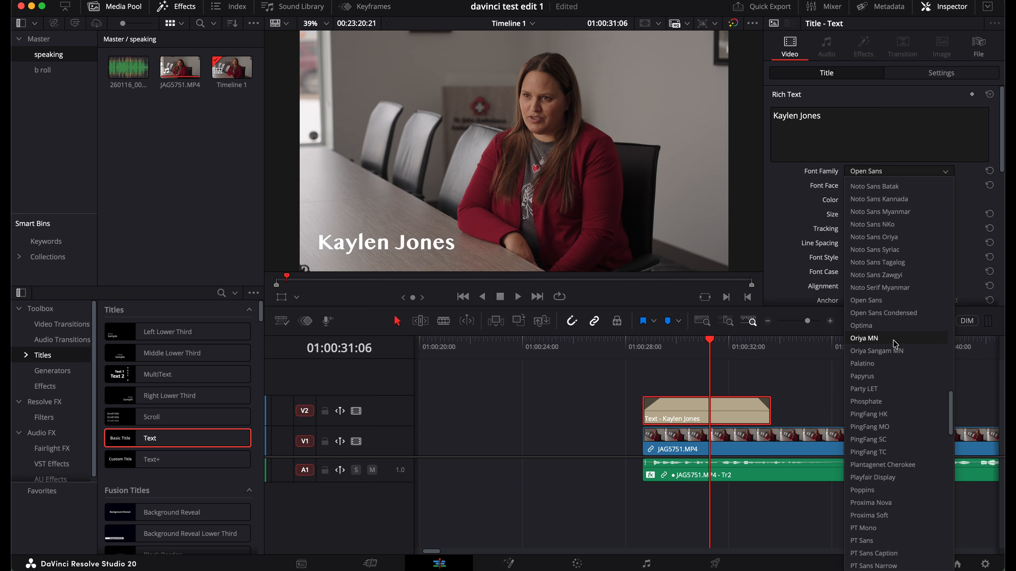
{"action": "scroll", "coordinate": [894, 348], "scroll_direction": "down", "scroll_amount": 3}
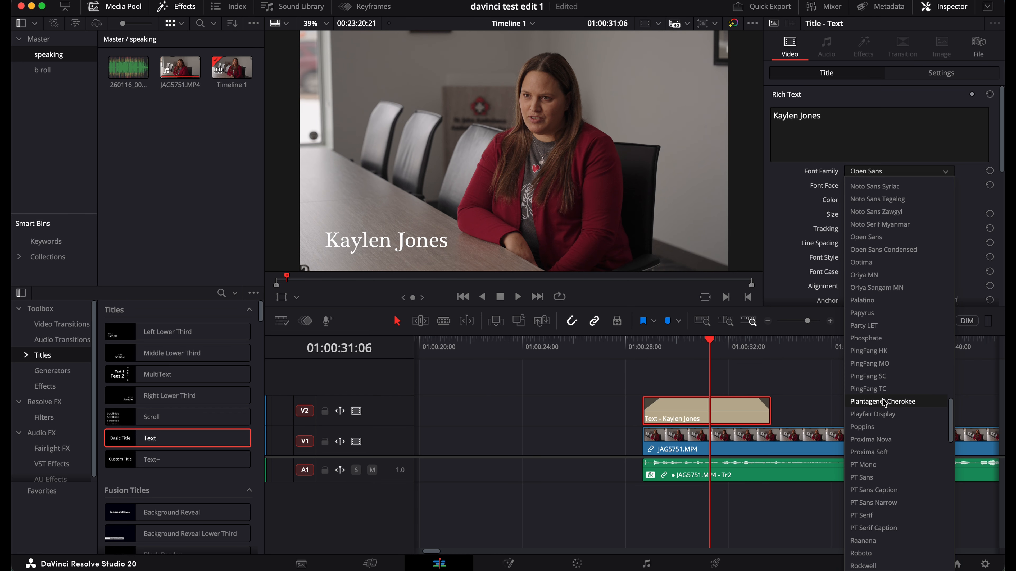
{"action": "scroll", "coordinate": [880, 452], "scroll_direction": "down", "scroll_amount": 3}
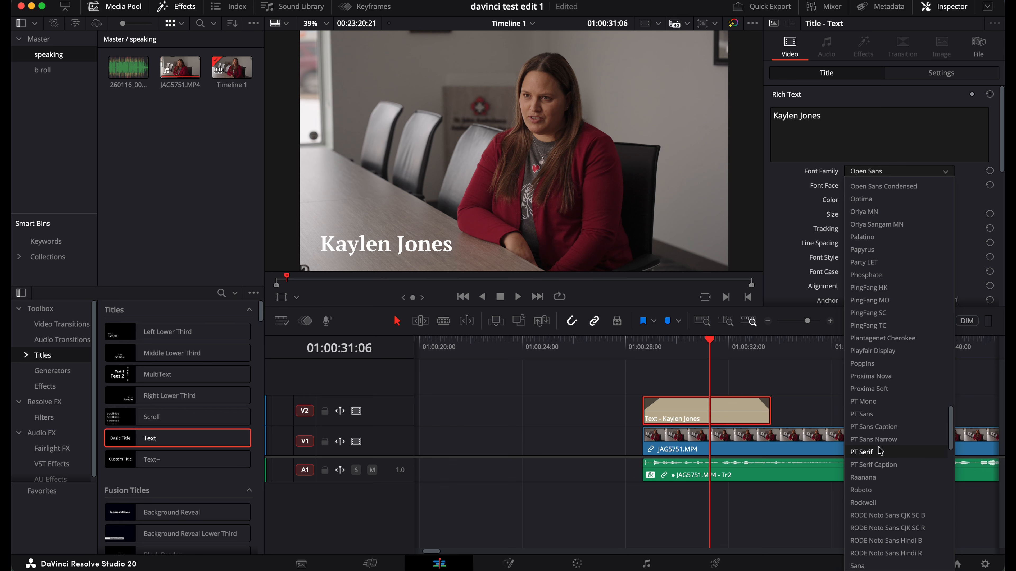
{"action": "scroll", "coordinate": [882, 466], "scroll_direction": "down", "scroll_amount": 1}
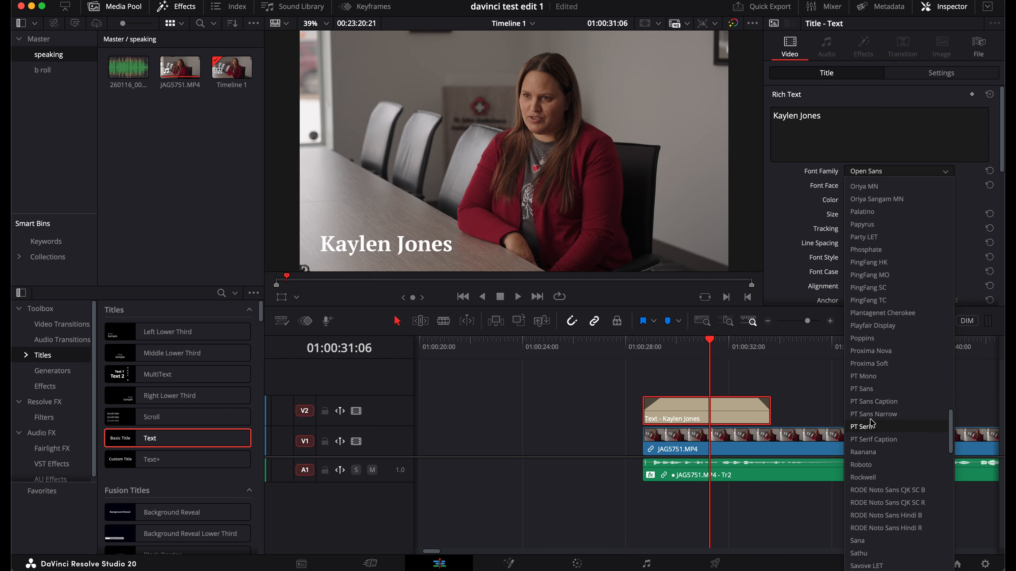
{"action": "scroll", "coordinate": [871, 436], "scroll_direction": "down", "scroll_amount": 5}
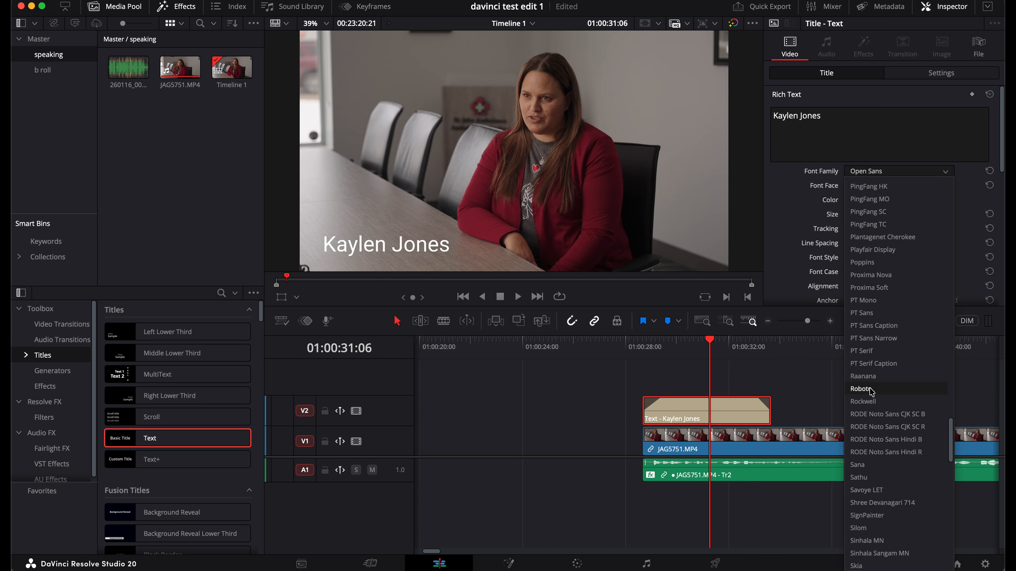
{"action": "scroll", "coordinate": [872, 440], "scroll_direction": "down", "scroll_amount": 3}
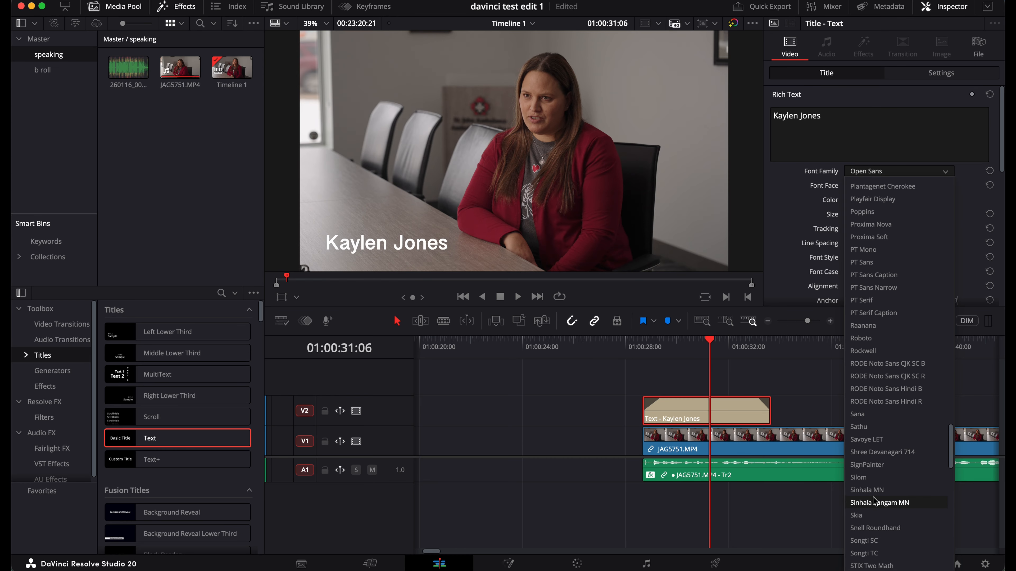
{"action": "left_click", "coordinate": [882, 227]}
After previewing, drag the title clip's end out by +00:08 so it lasts 05:08
{"action": "left_click", "coordinate": [643, 348]}
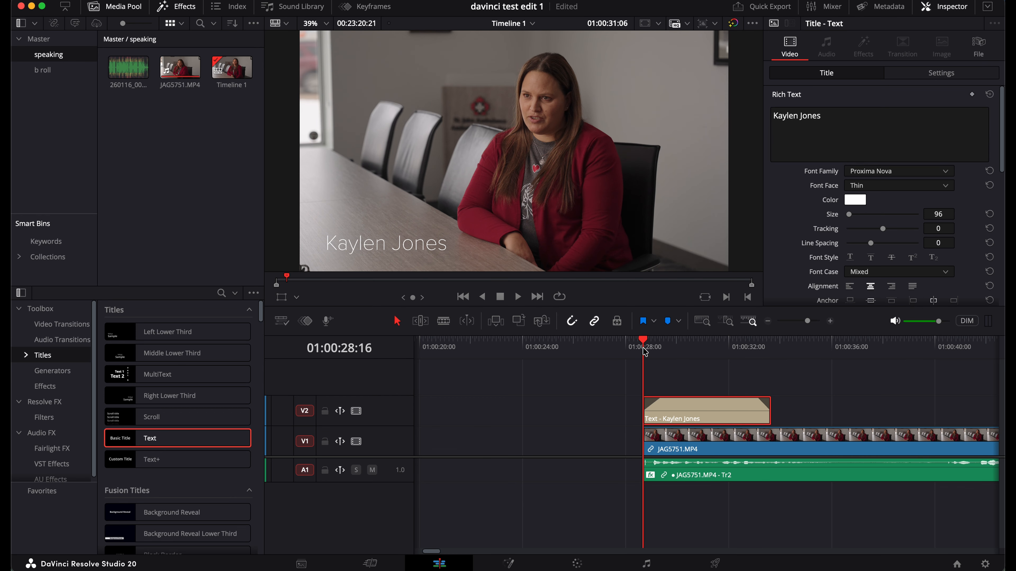
{"action": "key", "text": "space"}
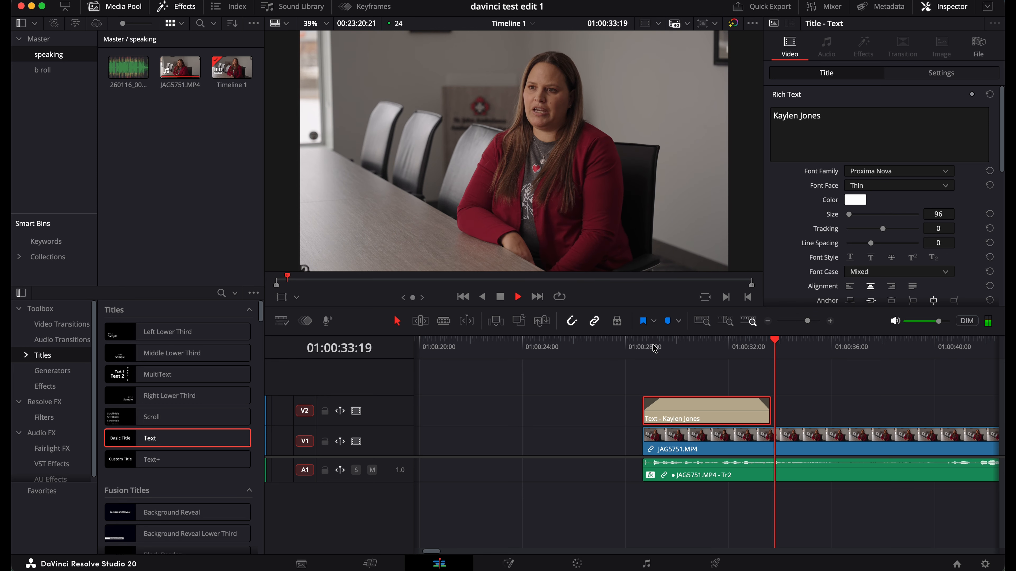
{"action": "key", "text": "space"}
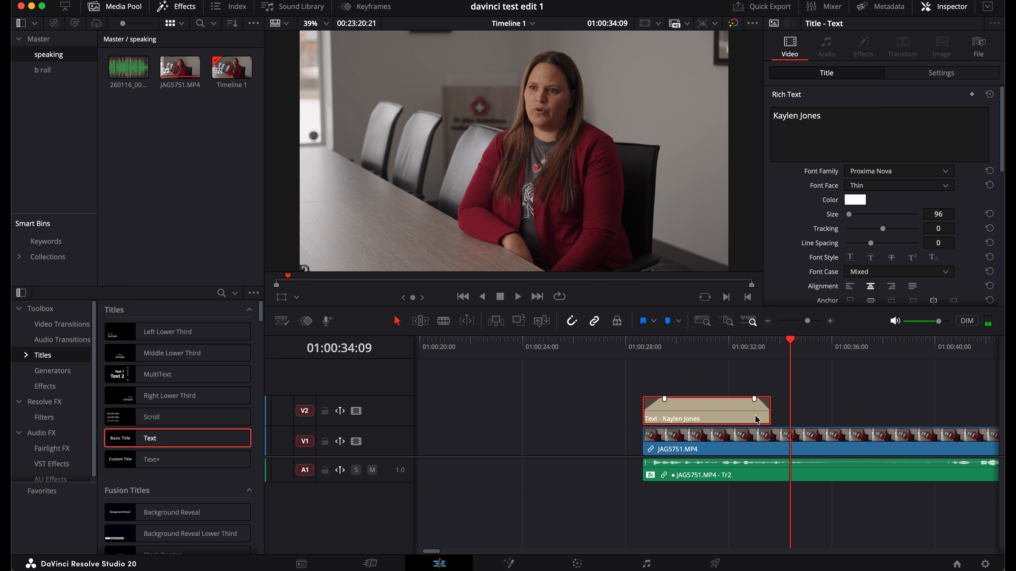
{"action": "left_click_drag", "start_coordinate": [770, 416], "coordinate": [786, 416]}
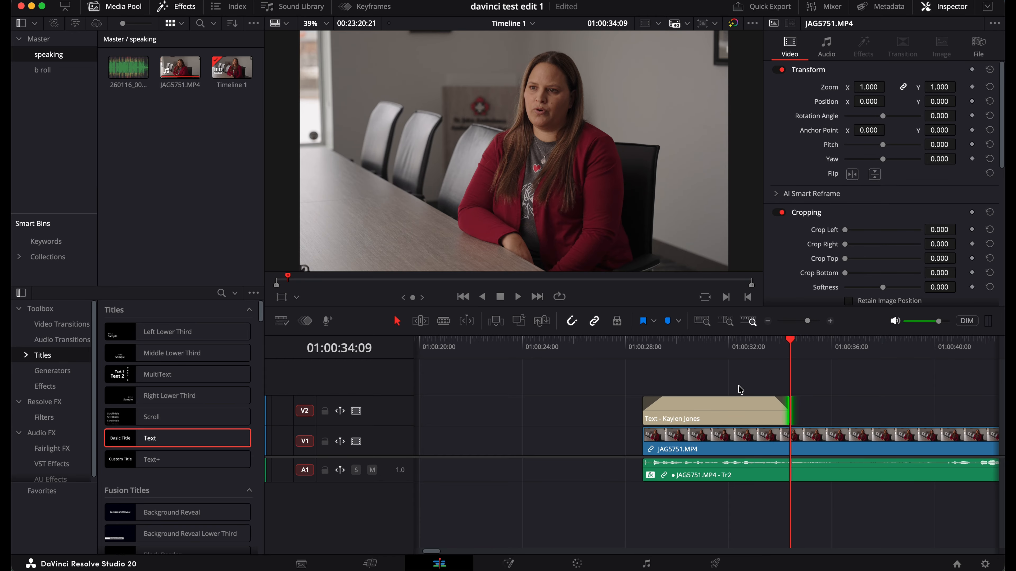
{"action": "left_click", "coordinate": [713, 346]}
{"action": "left_click", "coordinate": [732, 417]}
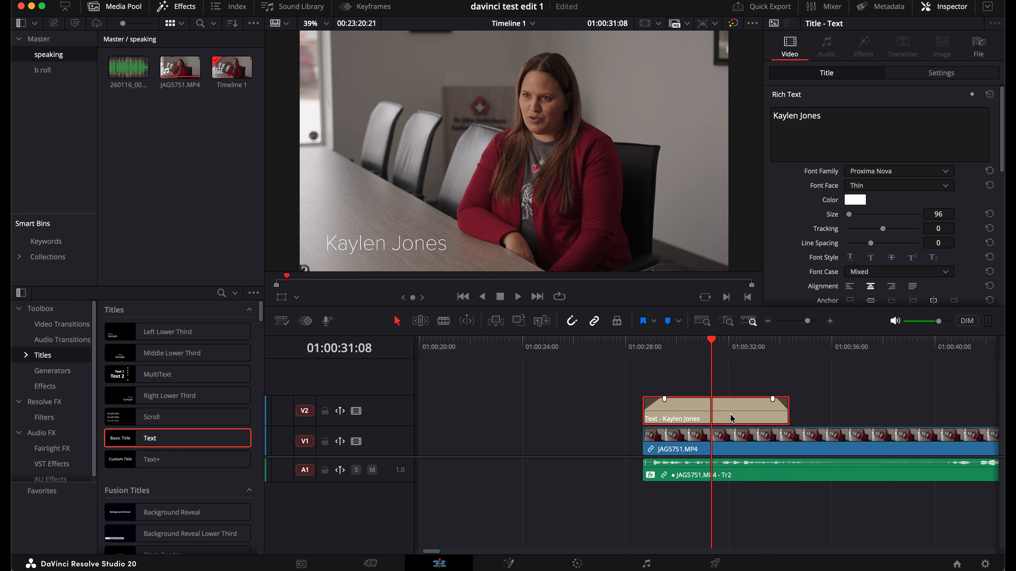
Give the title's drop shadow an X offset of 10 and opacity 100, and save the project
{"action": "scroll", "coordinate": [808, 228], "scroll_direction": "down", "scroll_amount": 5}
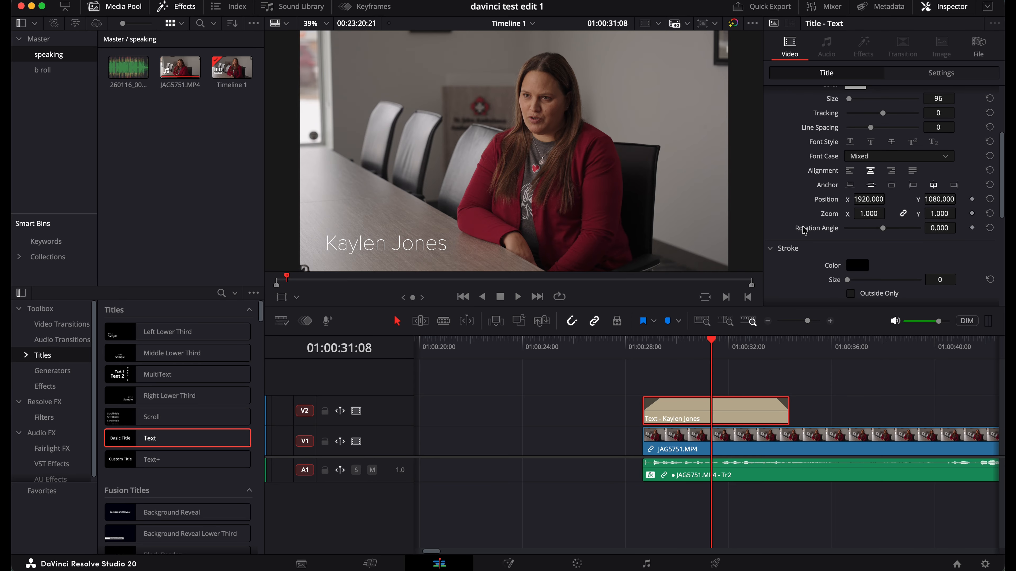
{"action": "scroll", "coordinate": [804, 231], "scroll_direction": "down", "scroll_amount": 6}
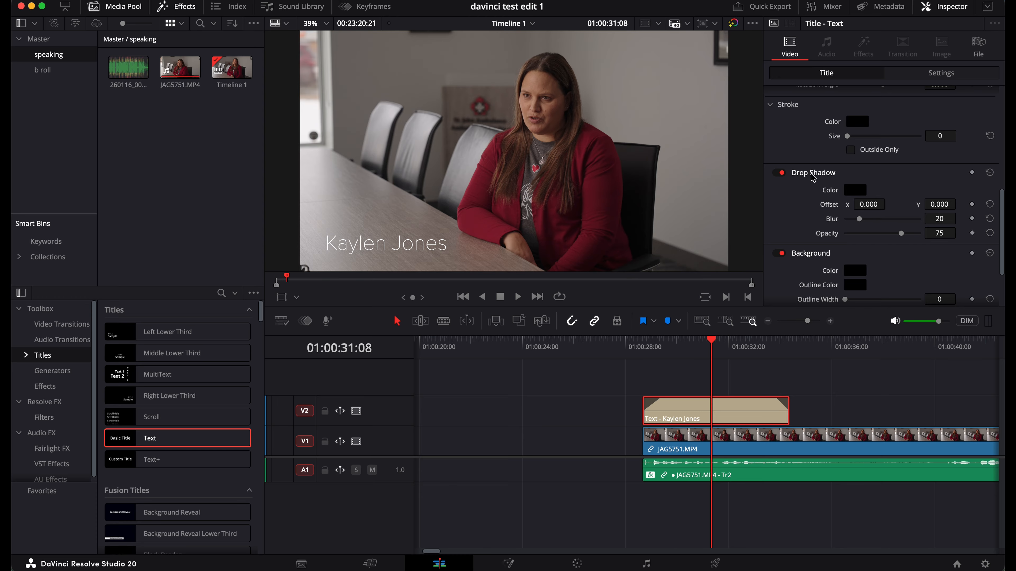
{"action": "scroll", "coordinate": [803, 202], "scroll_direction": "down", "scroll_amount": 1}
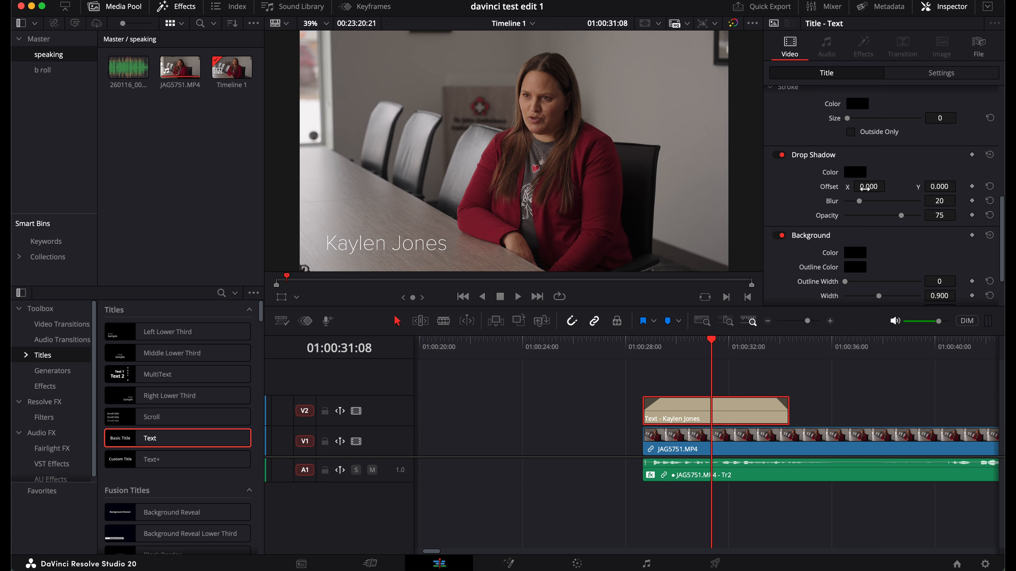
{"action": "scroll", "coordinate": [428, 239], "scroll_direction": "up", "scroll_amount": 5}
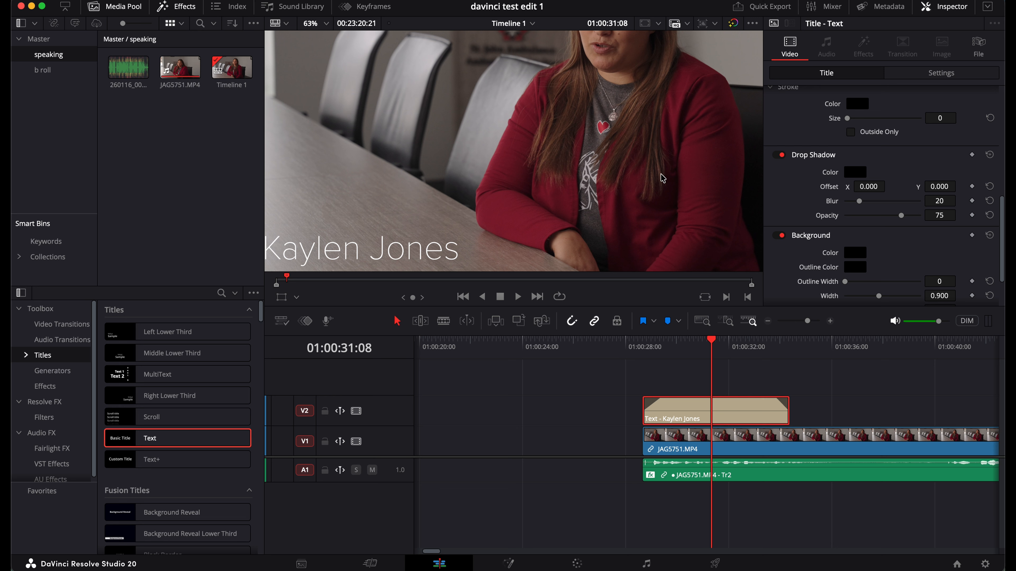
{"action": "left_click_drag", "start_coordinate": [864, 187], "coordinate": [837, 206]}
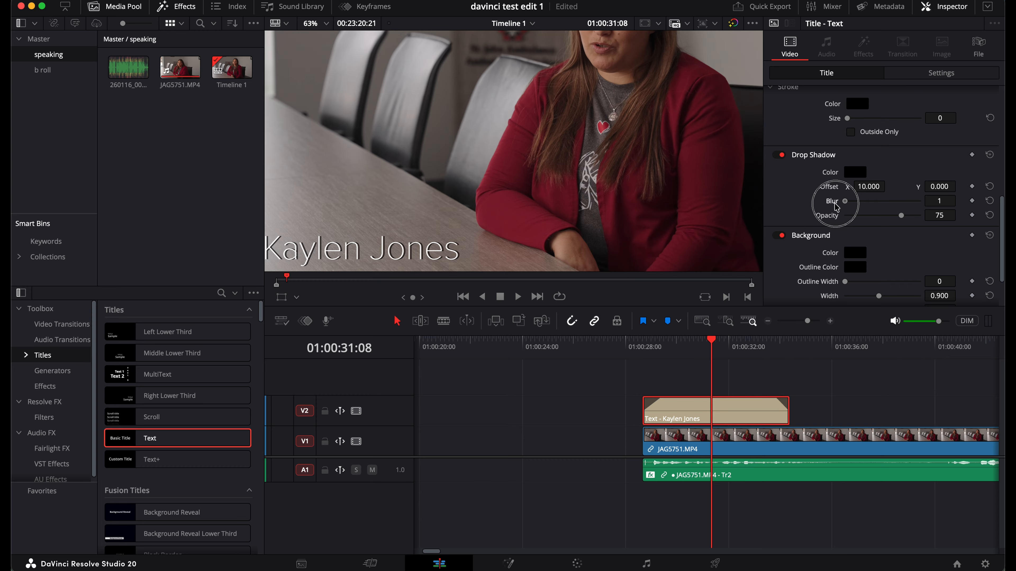
{"action": "left_click_drag", "start_coordinate": [836, 207], "coordinate": [866, 206]}
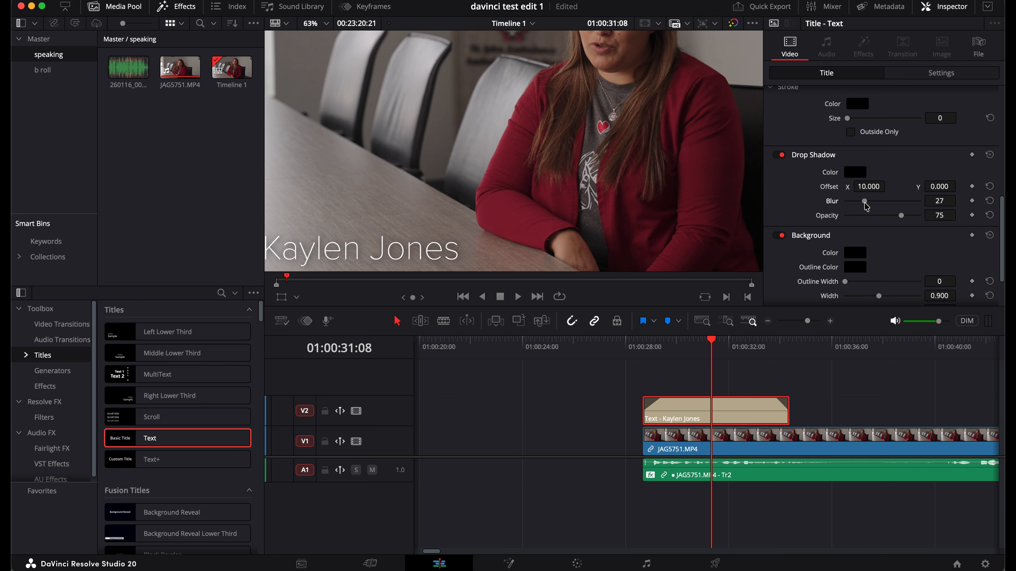
{"action": "key", "text": "super+s"}
{"action": "left_click_drag", "start_coordinate": [901, 217], "coordinate": [1004, 202]}
{"action": "mouse_move", "coordinate": [866, 203]}
{"action": "left_mouse_down"}
{"action": "mouse_move", "coordinate": [885, 201]}
{"action": "mouse_move", "coordinate": [847, 200]}
{"action": "left_mouse_up"}
Set the shadow blur to 31 and toggle Drop Shadow off and on to compare
{"action": "scroll", "coordinate": [571, 120], "scroll_direction": "down", "scroll_amount": 4}
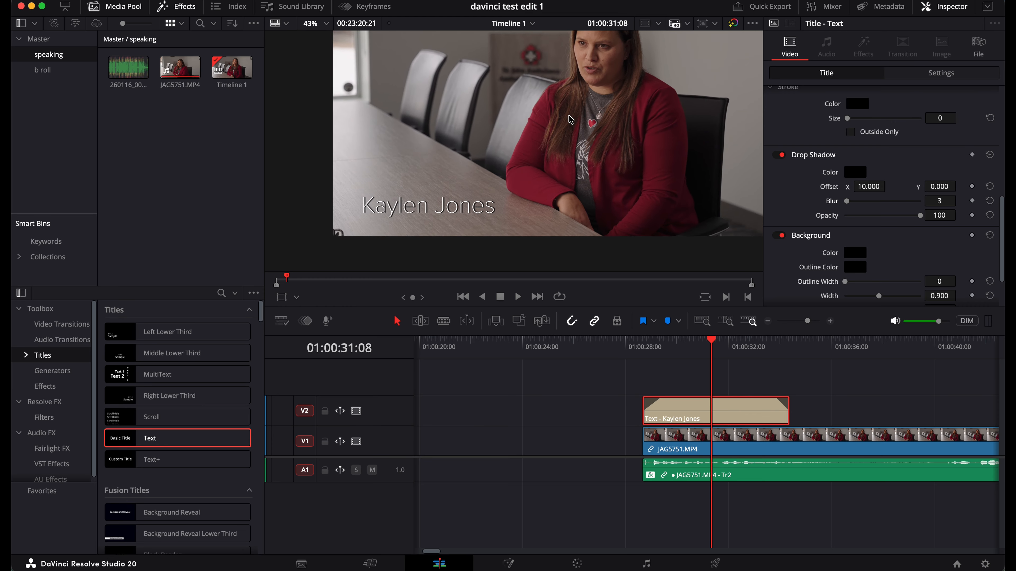
{"action": "left_click_drag", "start_coordinate": [571, 120], "coordinate": [569, 152]}
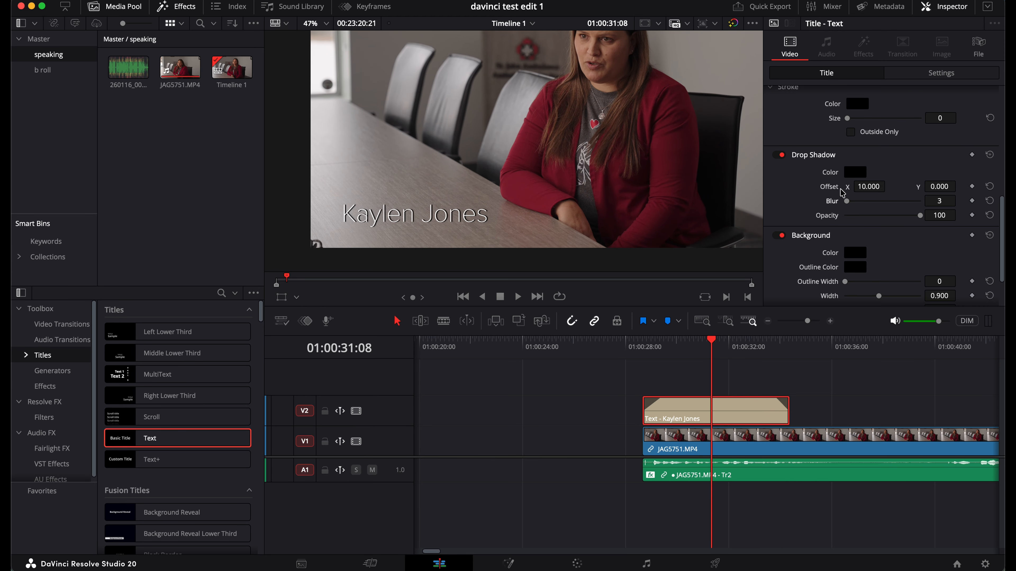
{"action": "left_click_drag", "start_coordinate": [848, 203], "coordinate": [869, 206]}
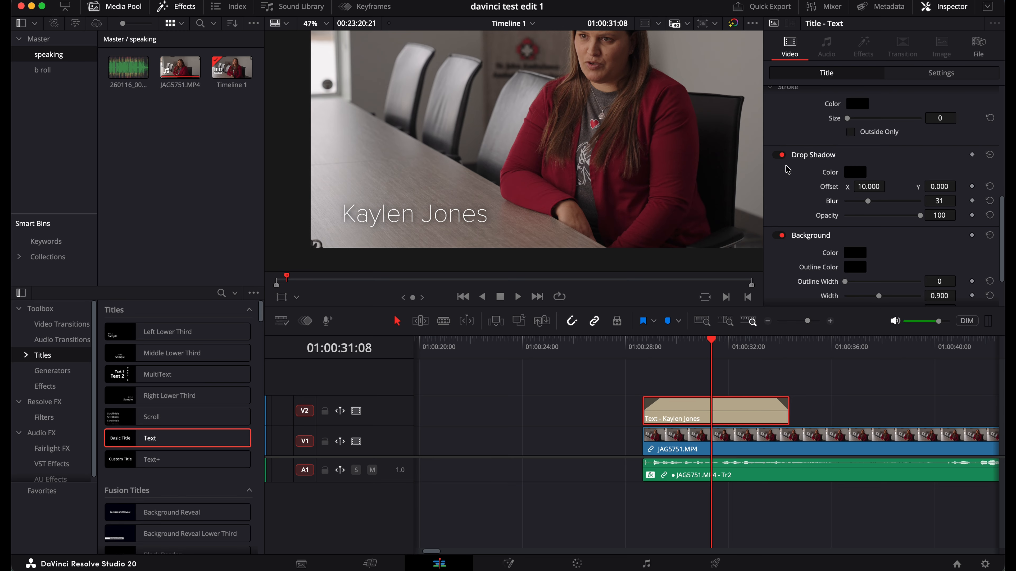
{"action": "left_click", "coordinate": [778, 156]}
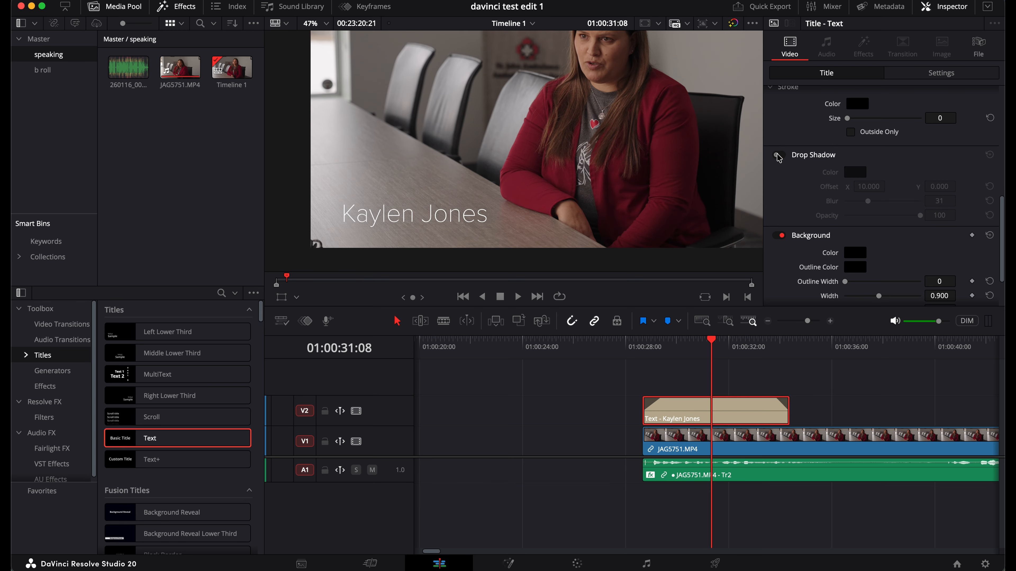
{"action": "left_click", "coordinate": [778, 155]}
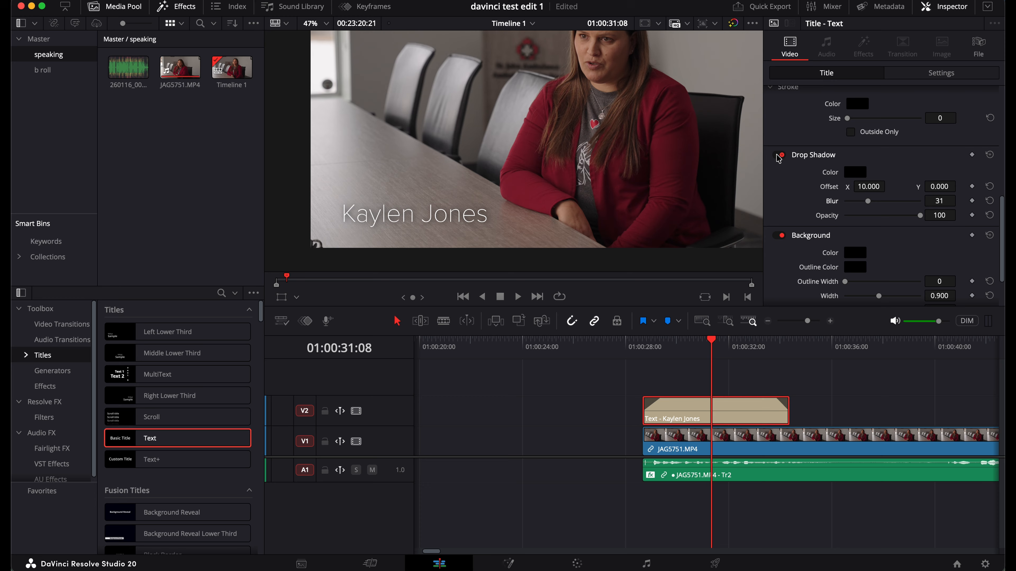
{"action": "left_click", "coordinate": [778, 155]}
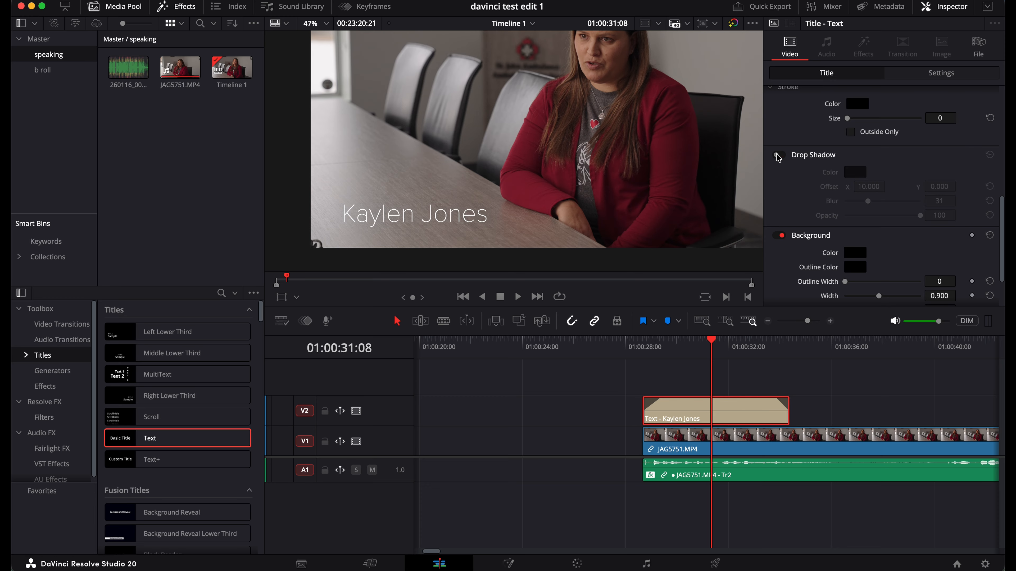
{"action": "left_click", "coordinate": [778, 155]}
{"action": "scroll", "coordinate": [586, 142], "scroll_direction": "down", "scroll_amount": 3}
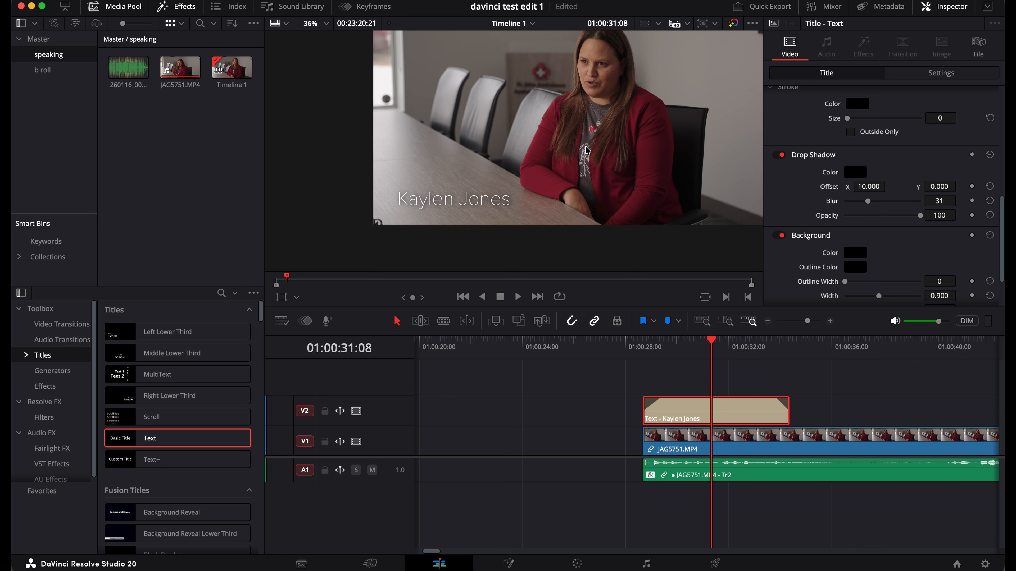
{"action": "scroll", "coordinate": [523, 178], "scroll_direction": "right", "scroll_amount": 3}
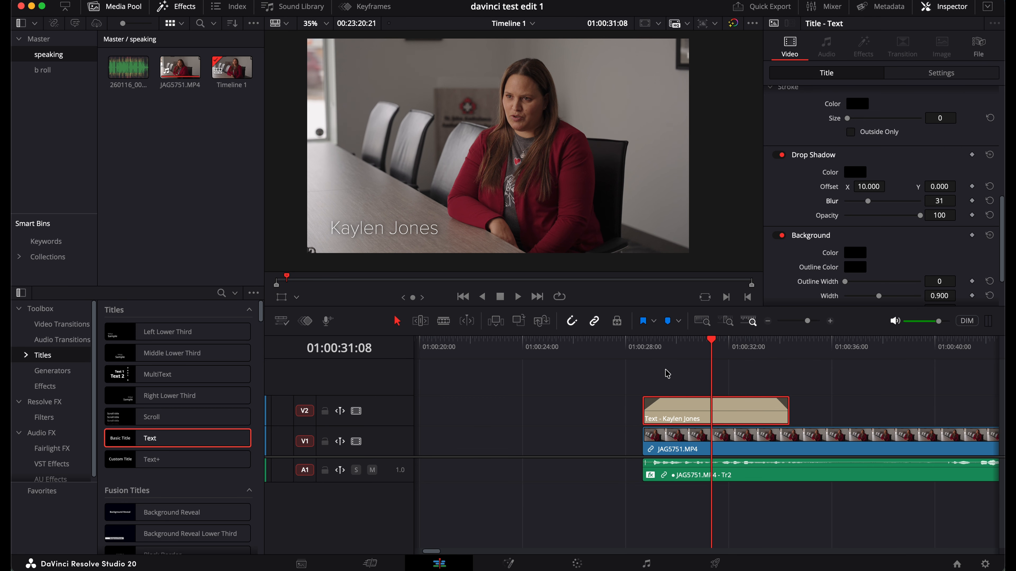
Replay the title section, then select the JAG5751.MP4 clip to view its transform settings
{"action": "left_click", "coordinate": [643, 342]}
{"action": "key", "text": "space"}
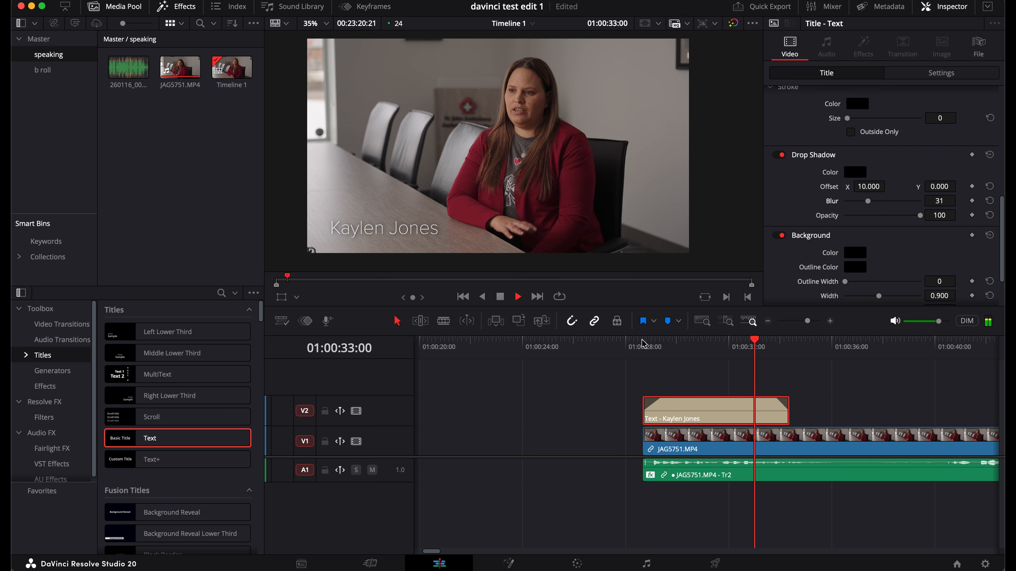
{"action": "key", "text": "space"}
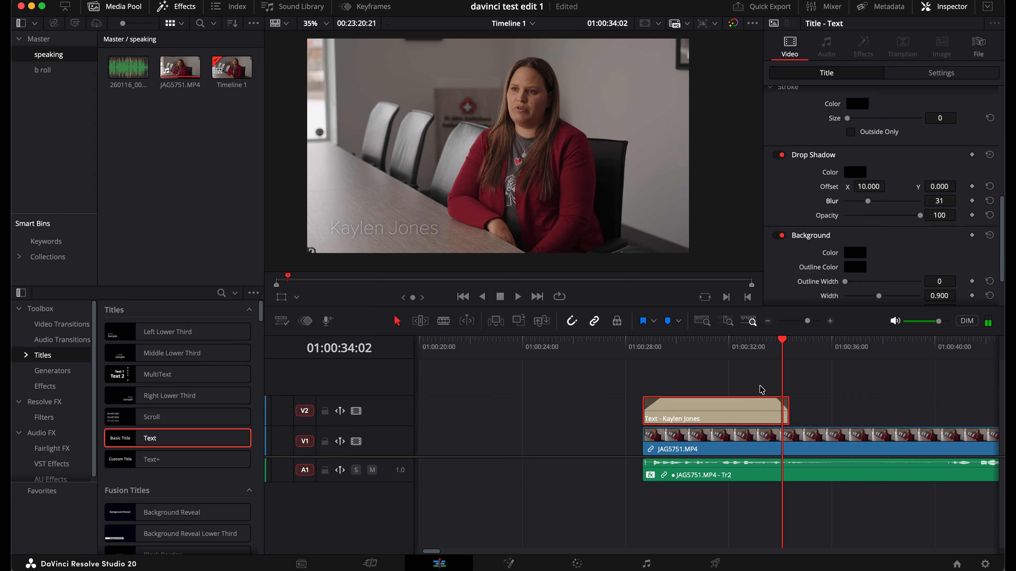
{"action": "left_click", "coordinate": [747, 447]}
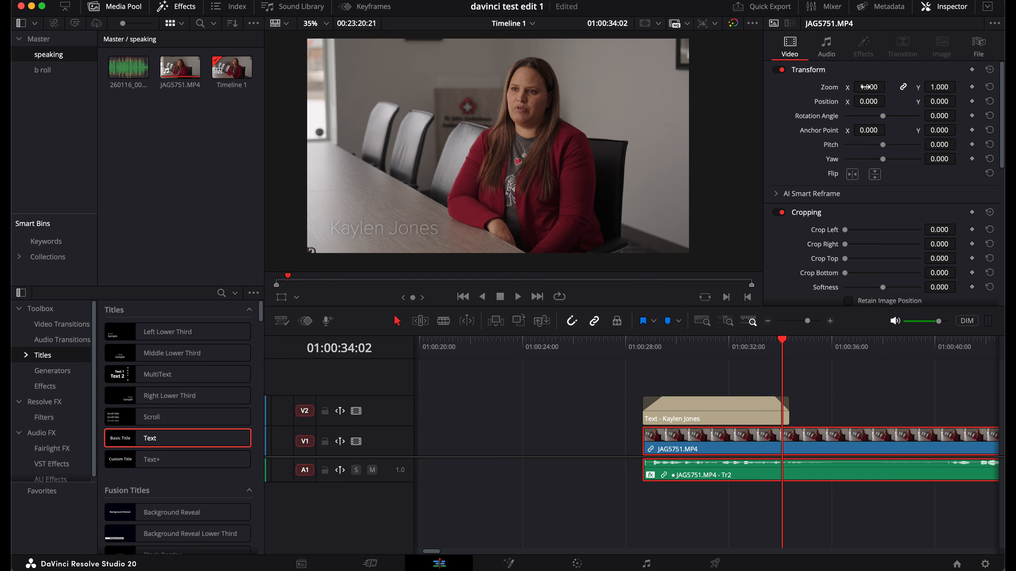
Punch the JAG5751.MP4 clip in to 1.280 zoom and reframe it to X 193, Y -134
{"action": "mouse_move", "coordinate": [866, 87]}
{"action": "left_mouse_down"}
{"action": "mouse_move", "coordinate": [895, 103]}
{"action": "mouse_move", "coordinate": [975, 105]}
{"action": "mouse_move", "coordinate": [873, 100]}
{"action": "left_mouse_up"}
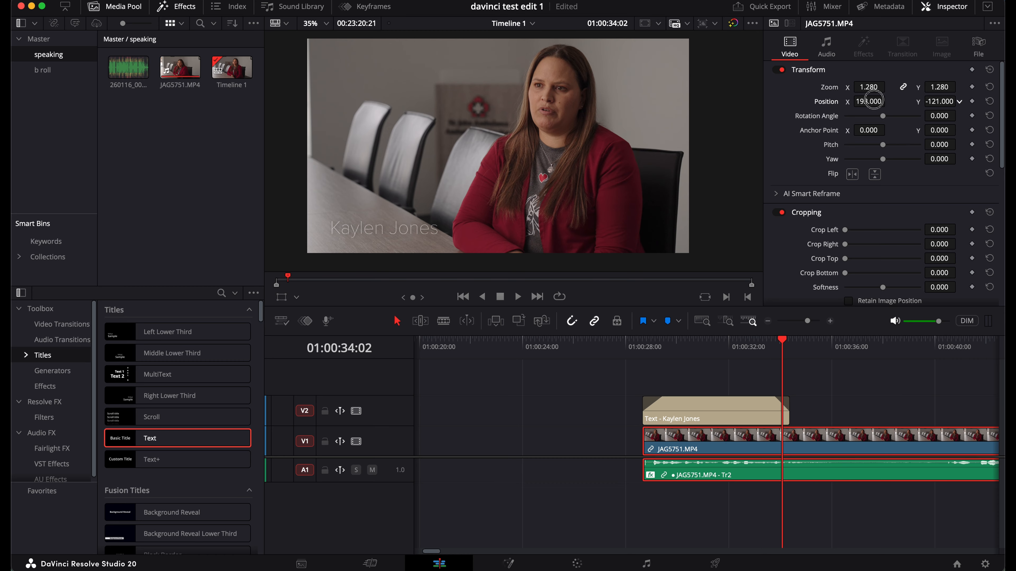
{"action": "left_click_drag", "start_coordinate": [873, 100], "coordinate": [868, 100]}
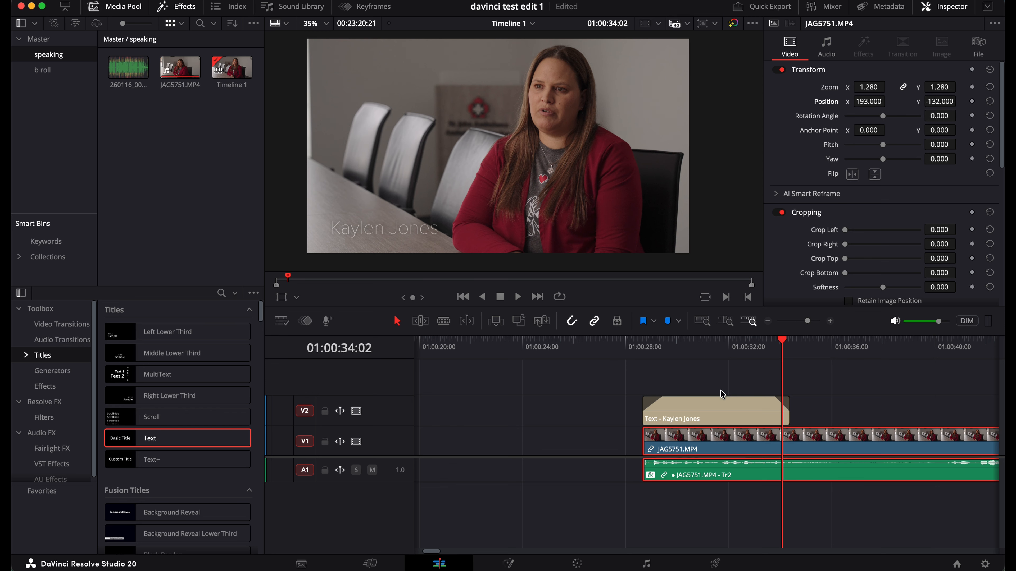
{"action": "left_click", "coordinate": [722, 412]}
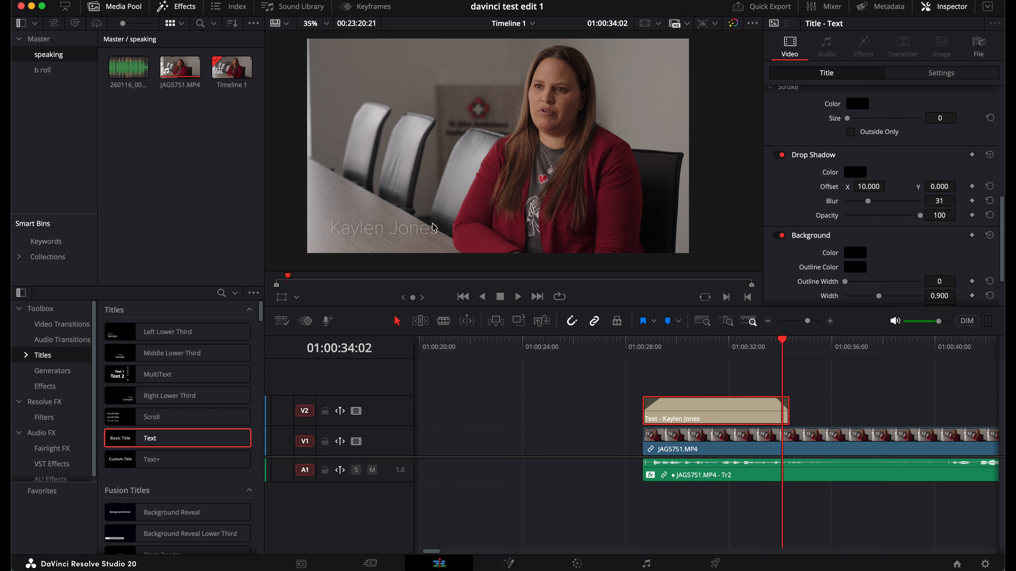
{"action": "scroll", "coordinate": [907, 134], "scroll_direction": "up", "scroll_amount": 5}
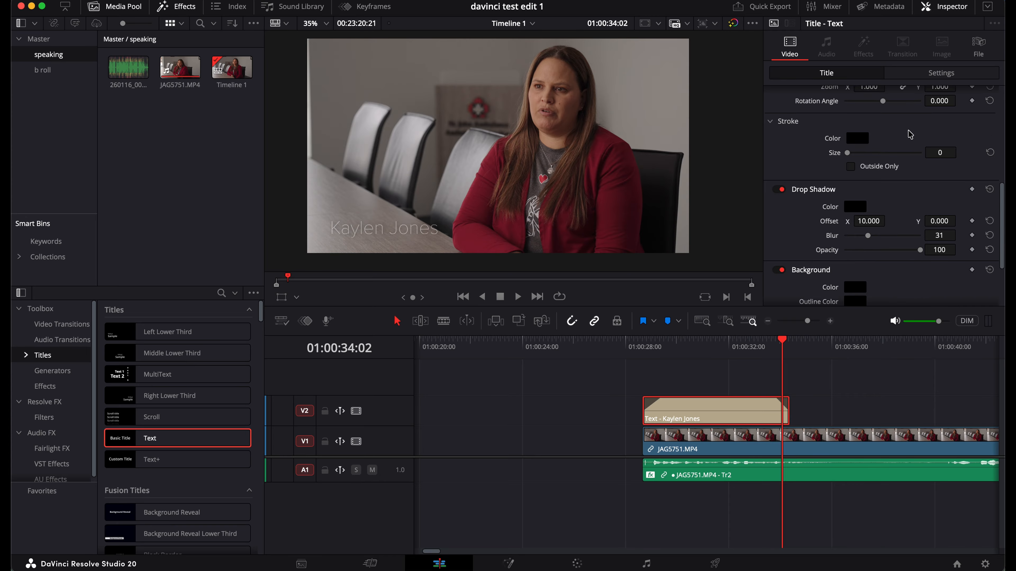
{"action": "left_click", "coordinate": [950, 74]}
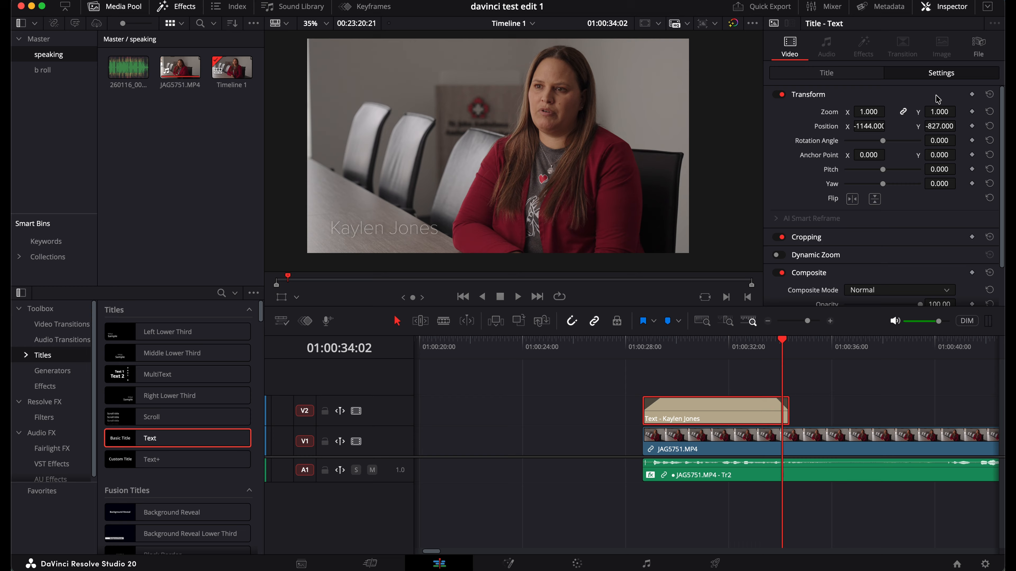
{"action": "left_click_drag", "start_coordinate": [869, 126], "coordinate": [836, 129]}
{"action": "left_click_drag", "start_coordinate": [931, 126], "coordinate": [917, 129]}
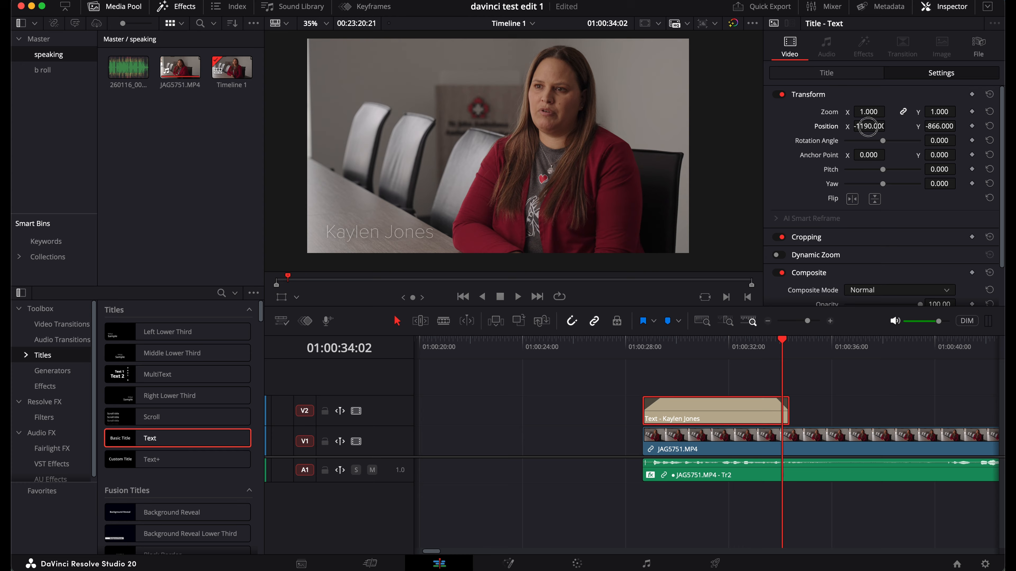
{"action": "left_click_drag", "start_coordinate": [868, 126], "coordinate": [840, 129]}
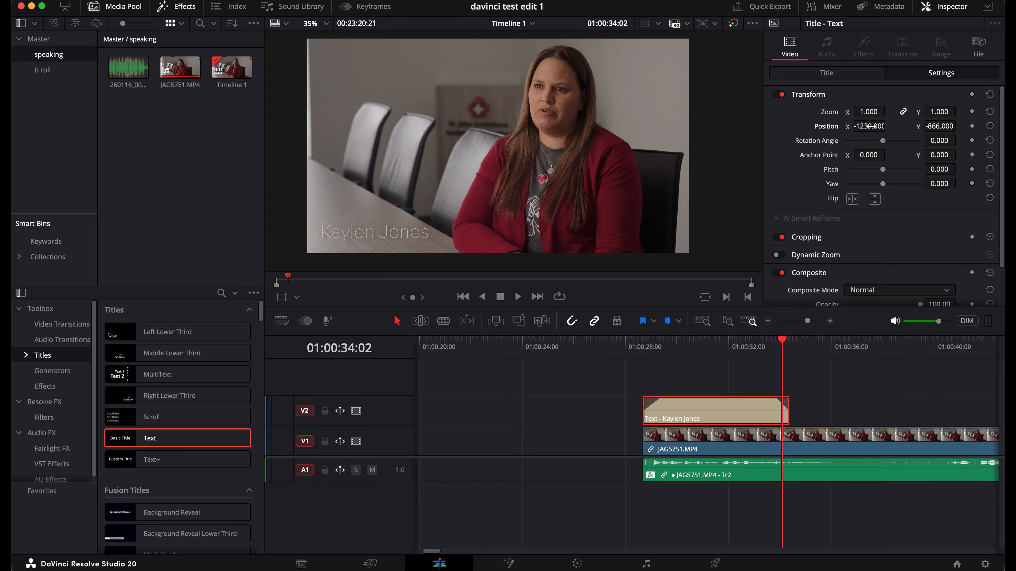
{"action": "left_click_drag", "start_coordinate": [917, 129], "coordinate": [935, 128]}
{"action": "left_click", "coordinate": [643, 346]}
{"action": "key", "text": "space"}
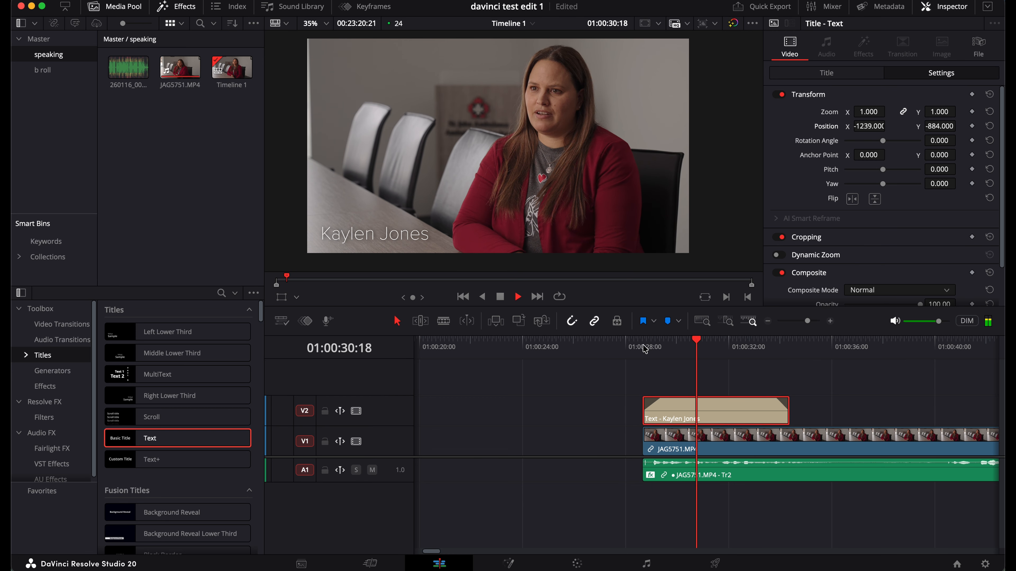
{"action": "key", "text": "space"}
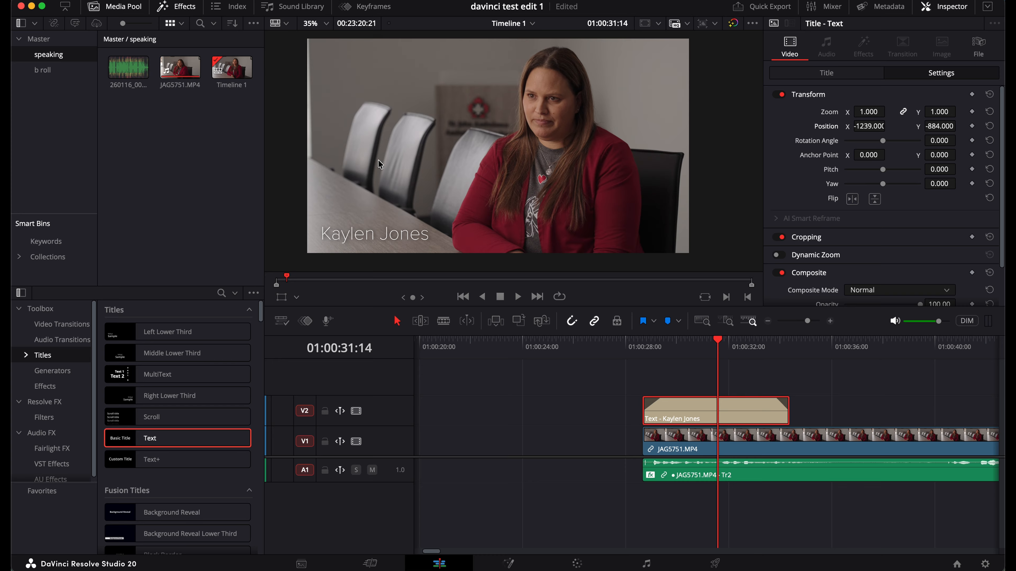
Try moving the title in the viewer, revert it, and zoom the timeline out to the whole interview
{"action": "scroll", "coordinate": [359, 148], "scroll_direction": "up", "scroll_amount": 1}
{"action": "scroll", "coordinate": [359, 148], "scroll_direction": "down", "scroll_amount": 2}
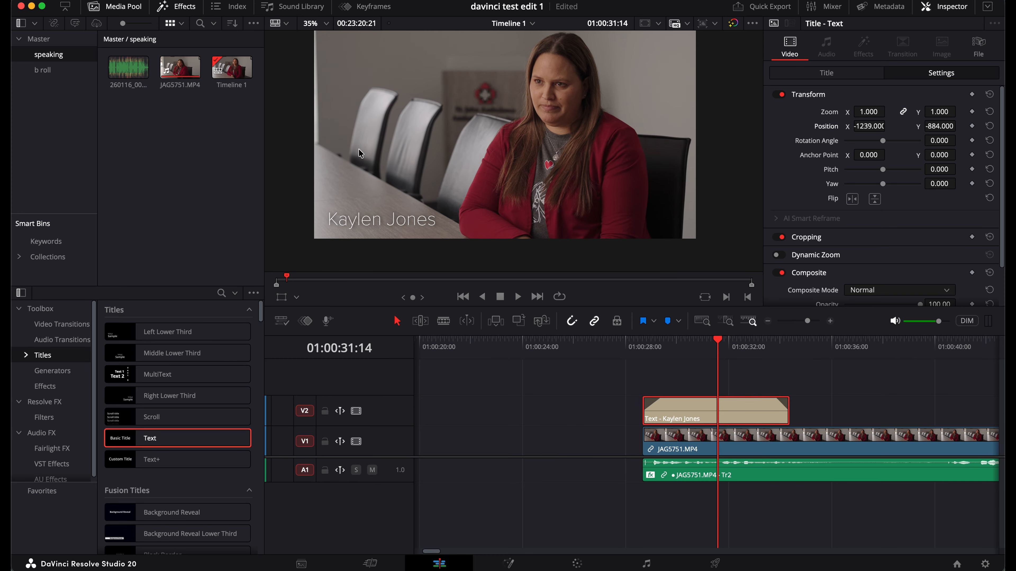
{"action": "scroll", "coordinate": [359, 148], "scroll_direction": "up", "scroll_amount": 2}
{"action": "scroll", "coordinate": [358, 149], "scroll_direction": "down", "scroll_amount": 2}
{"action": "scroll", "coordinate": [359, 148], "scroll_direction": "right", "scroll_amount": 1}
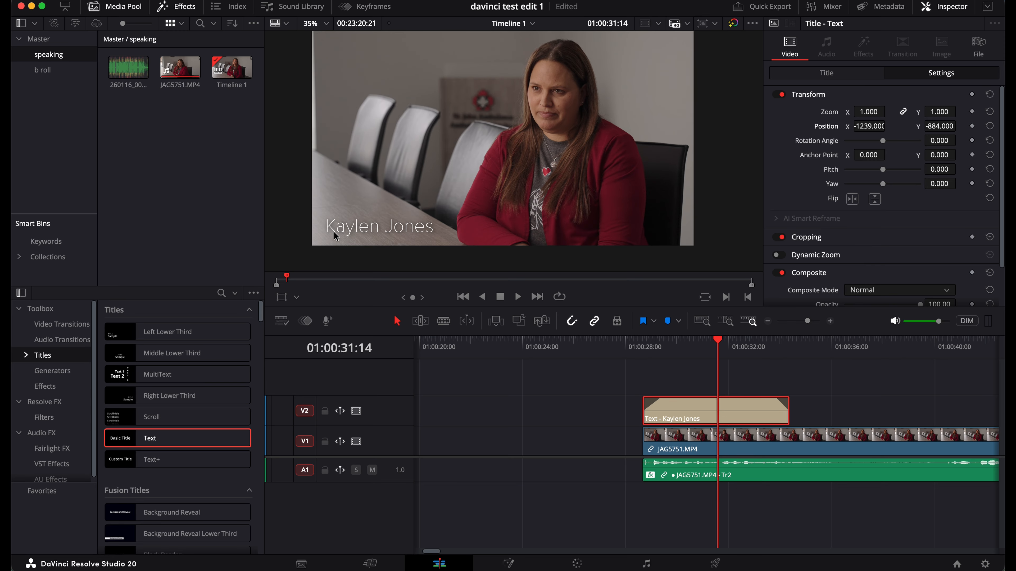
{"action": "mouse_move", "coordinate": [408, 231]}
{"action": "left_mouse_down"}
{"action": "mouse_move", "coordinate": [358, 228]}
{"action": "mouse_move", "coordinate": [425, 233]}
{"action": "left_mouse_up"}
{"action": "left_click", "coordinate": [451, 190]}
{"action": "left_click_drag", "start_coordinate": [804, 325], "coordinate": [799, 326]}
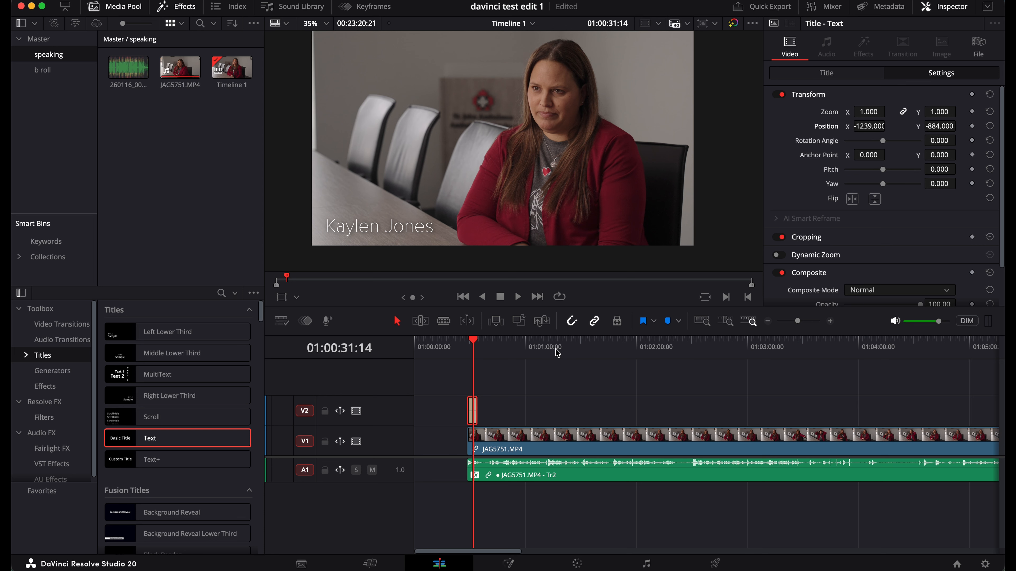
Select the JAG5751.MP4 clip, park the playhead near 01:01:06:20, and open the Timeline menu
{"action": "left_click", "coordinate": [523, 350]}
{"action": "left_click", "coordinate": [500, 349]}
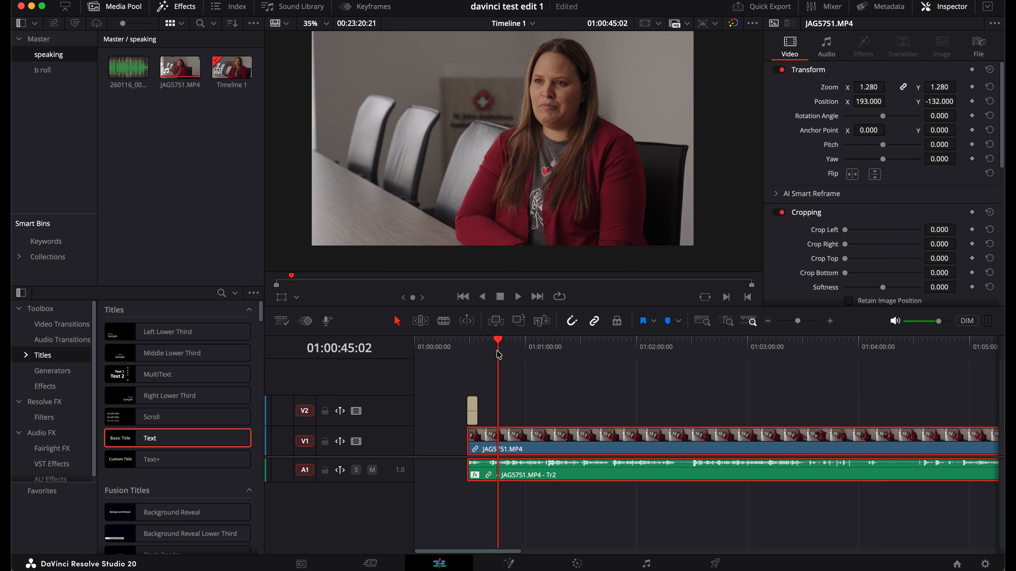
{"action": "left_click", "coordinate": [538, 351]}
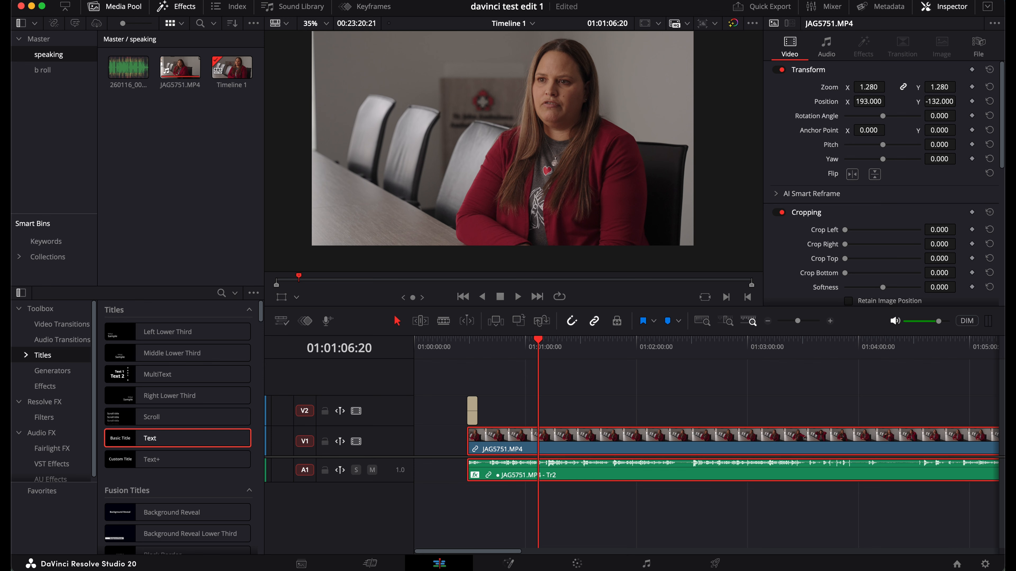
{"action": "left_click", "coordinate": [196, 2]}
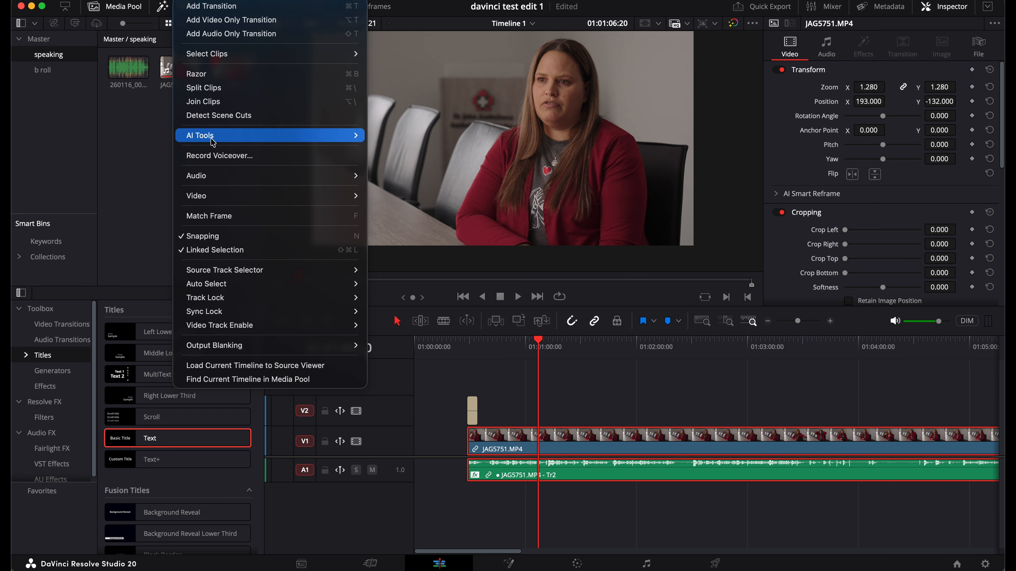
Try the Create Subtitles from Audio command, then park the playhead at 01:02:20:13
{"action": "mouse_move", "coordinate": [213, 140]}
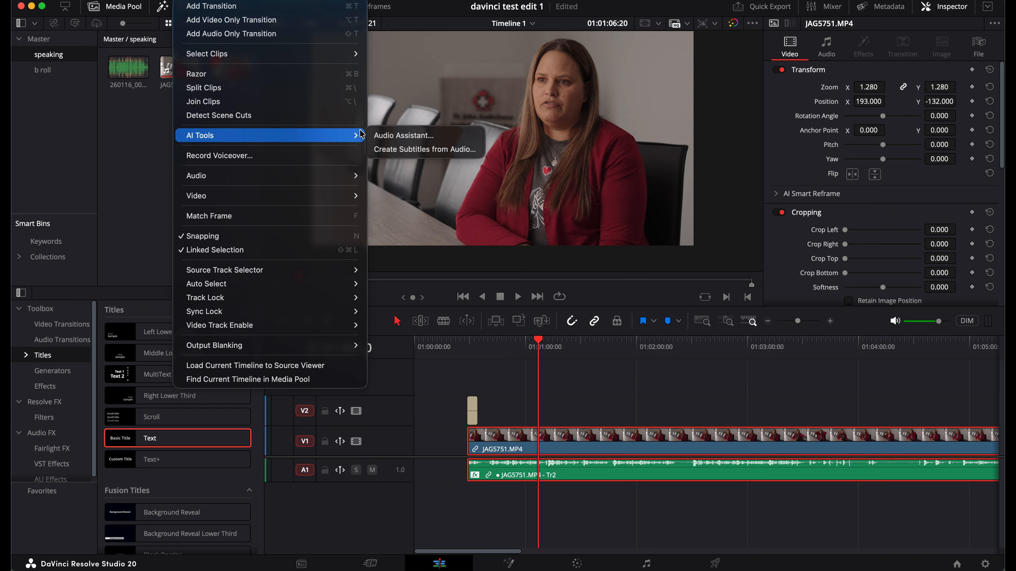
{"action": "left_click", "coordinate": [459, 150]}
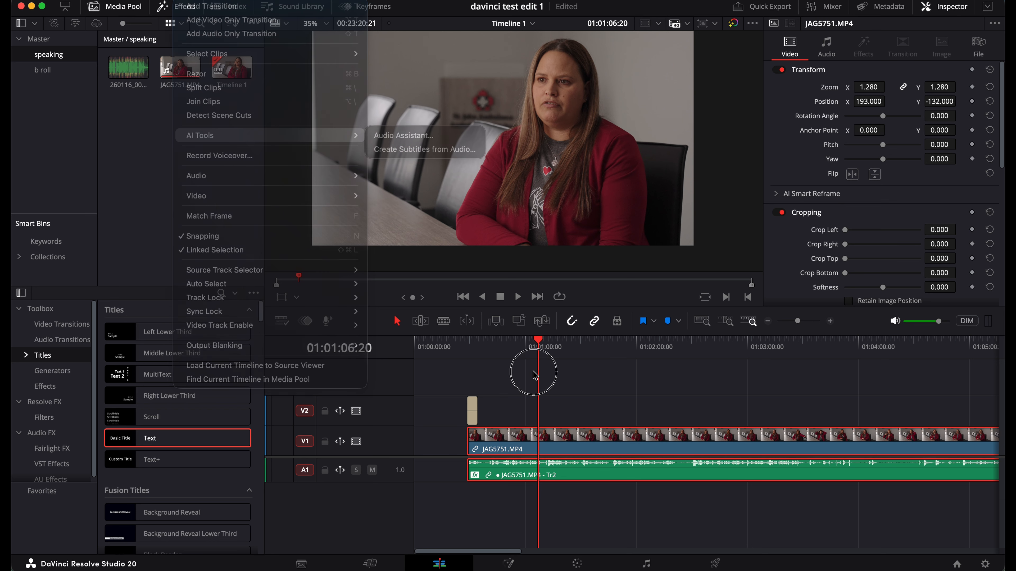
{"action": "left_click", "coordinate": [674, 351]}
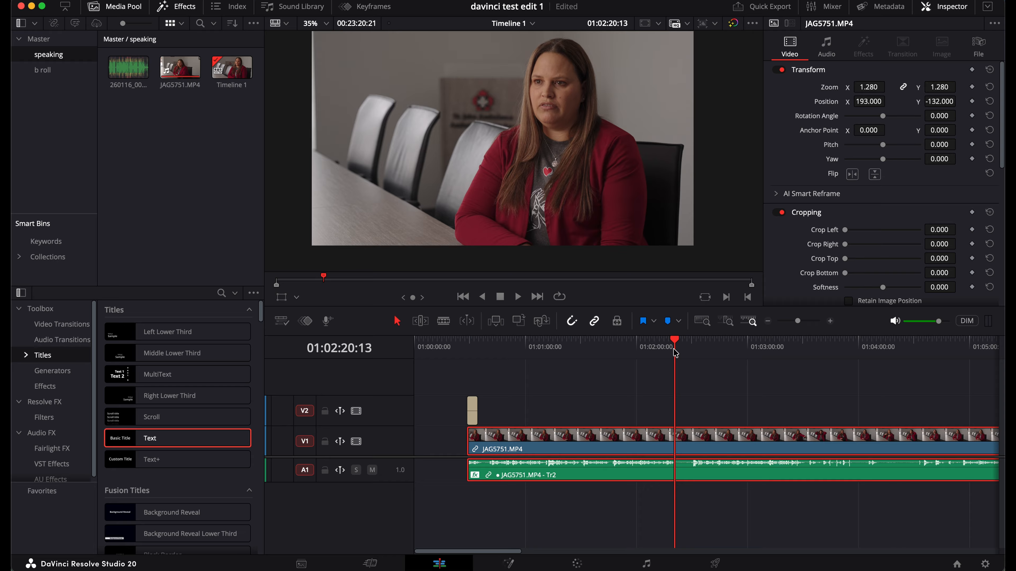
{"action": "scroll", "coordinate": [674, 350], "scroll_direction": "right", "scroll_amount": 4}
{"action": "scroll", "coordinate": [675, 350], "scroll_direction": "left", "scroll_amount": 4}
Blade the interview at 01:02:20:13, push the second half right to leave a gap, and reselect the first half
{"action": "key", "text": "b"}
{"action": "left_click", "coordinate": [678, 434]}
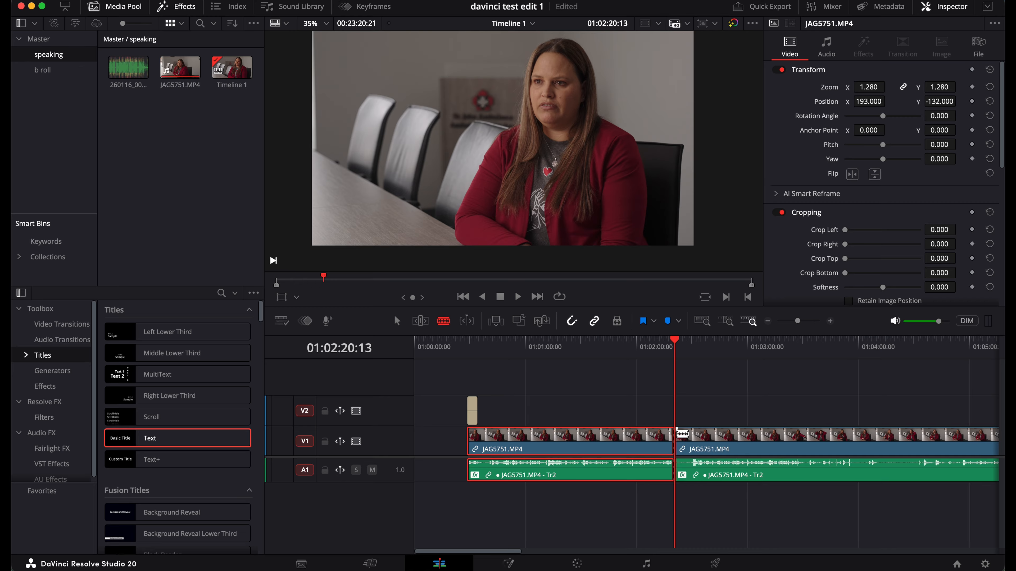
{"action": "key", "text": "a"}
{"action": "left_click_drag", "start_coordinate": [684, 435], "coordinate": [744, 442]}
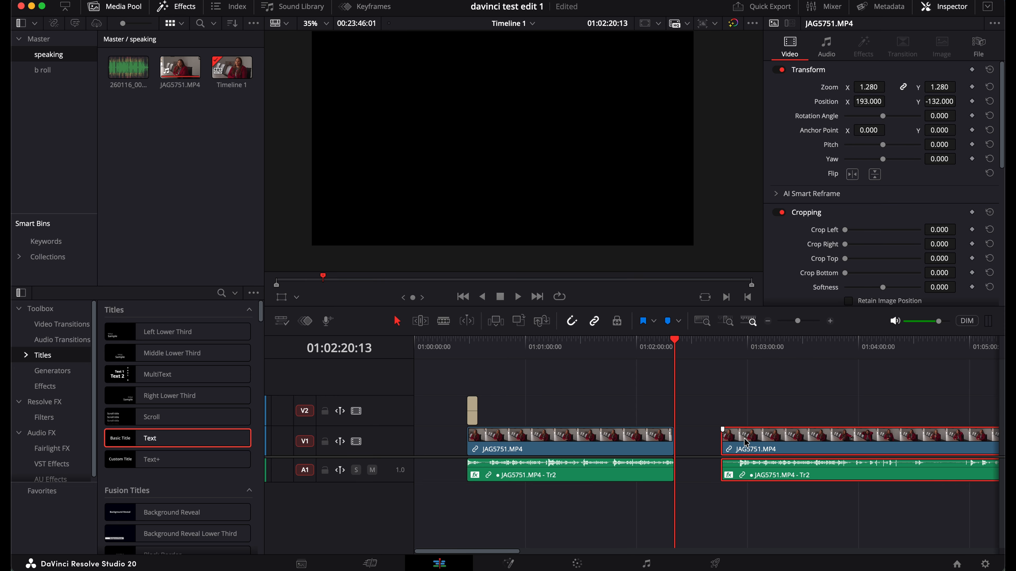
{"action": "left_click", "coordinate": [549, 348]}
{"action": "left_click", "coordinate": [556, 441]}
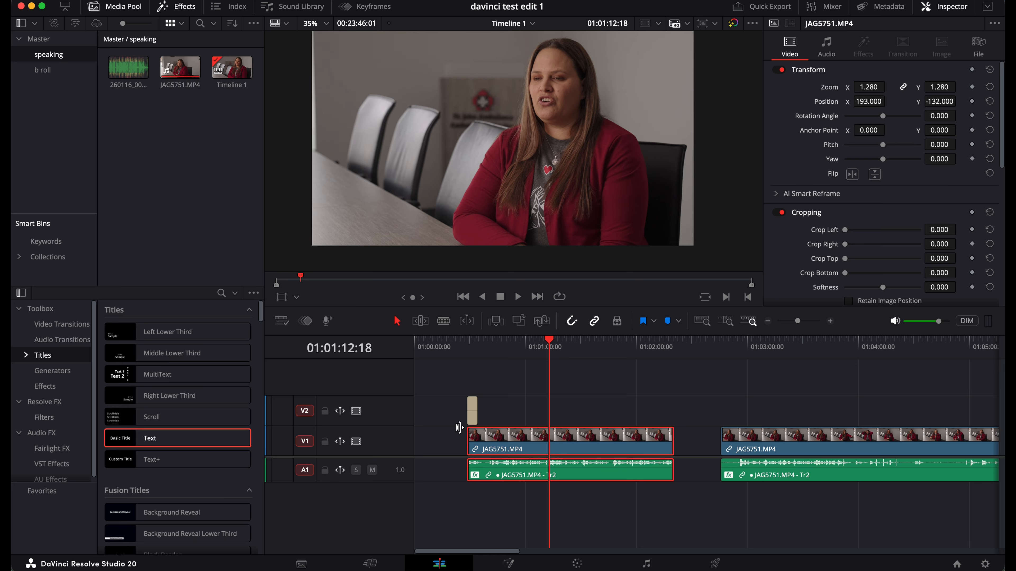
Run Timeline > AI Tools > Create Subtitles from Audio with default settings to fill a new ST1 track
{"action": "left_click", "coordinate": [198, 0]}
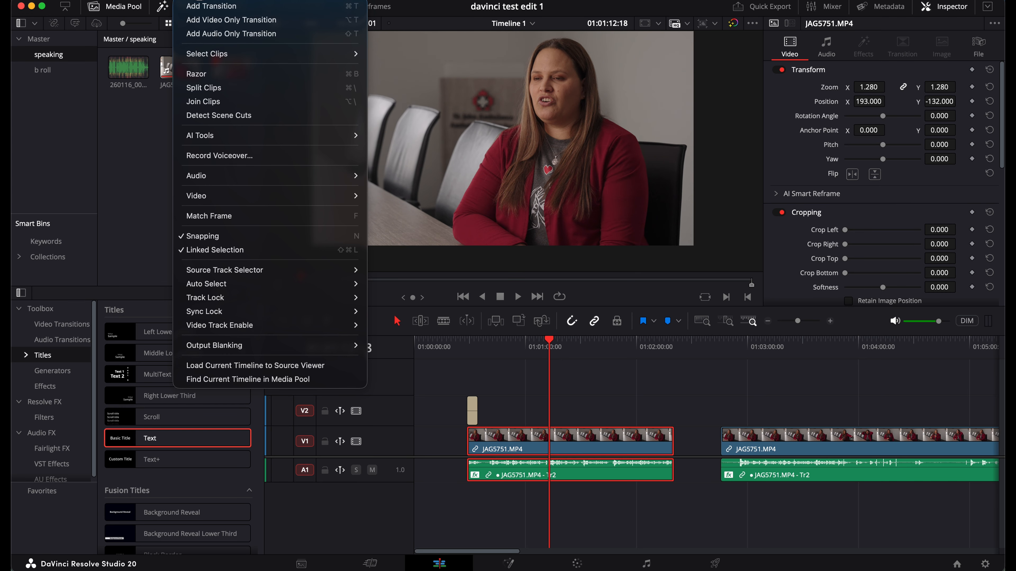
{"action": "mouse_move", "coordinate": [216, 138]}
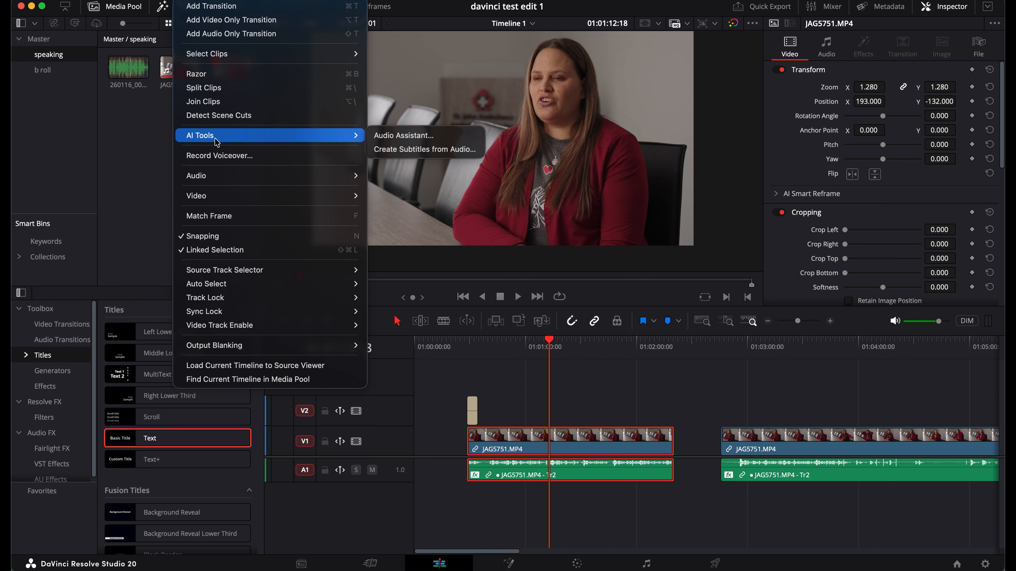
{"action": "left_click", "coordinate": [415, 150]}
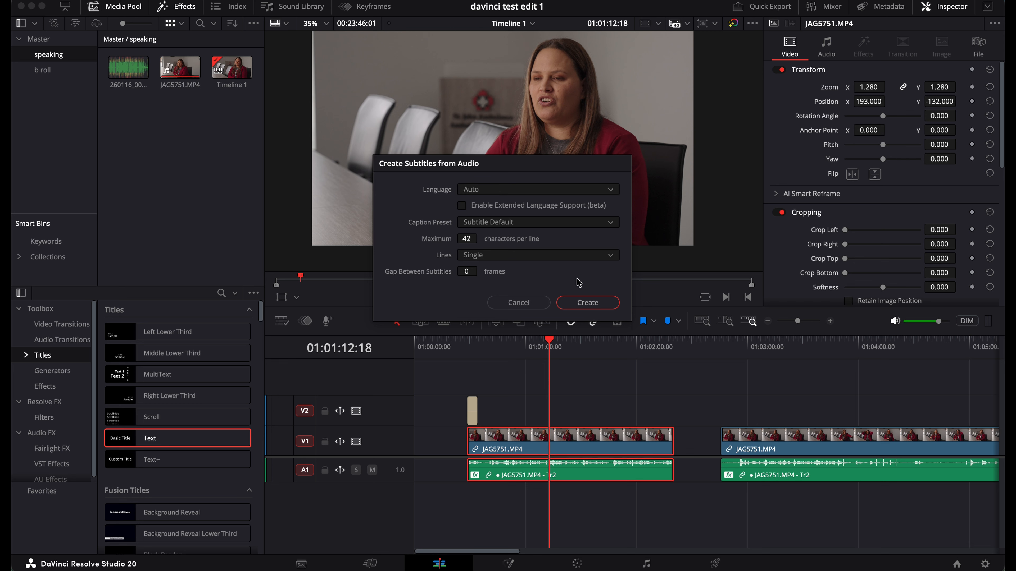
{"action": "left_click", "coordinate": [587, 303]}
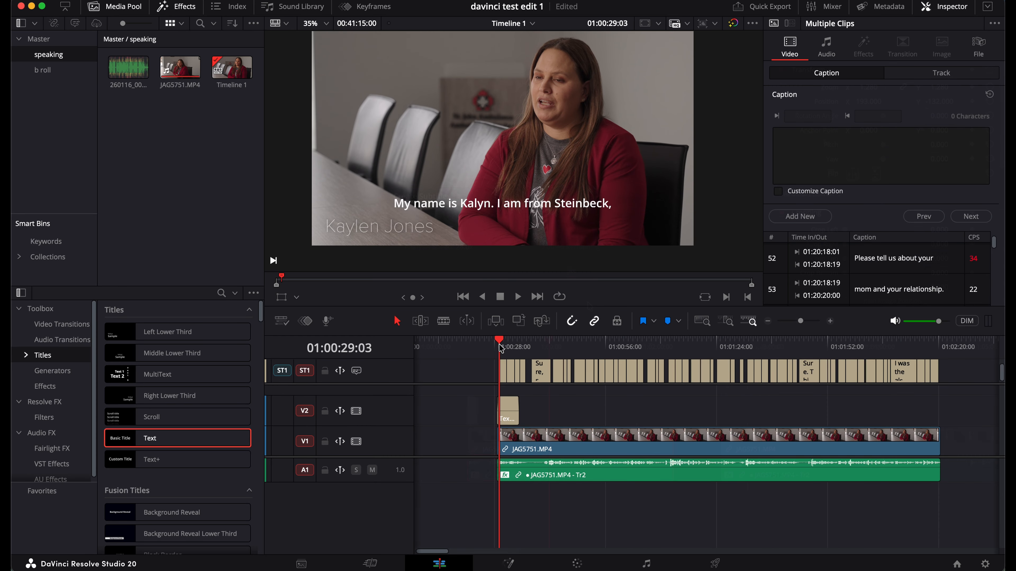
Review the subtitles, select all ST1 clips, toggle the subtitle track off and on, and save with Cmd+S
{"action": "key", "text": "space"}
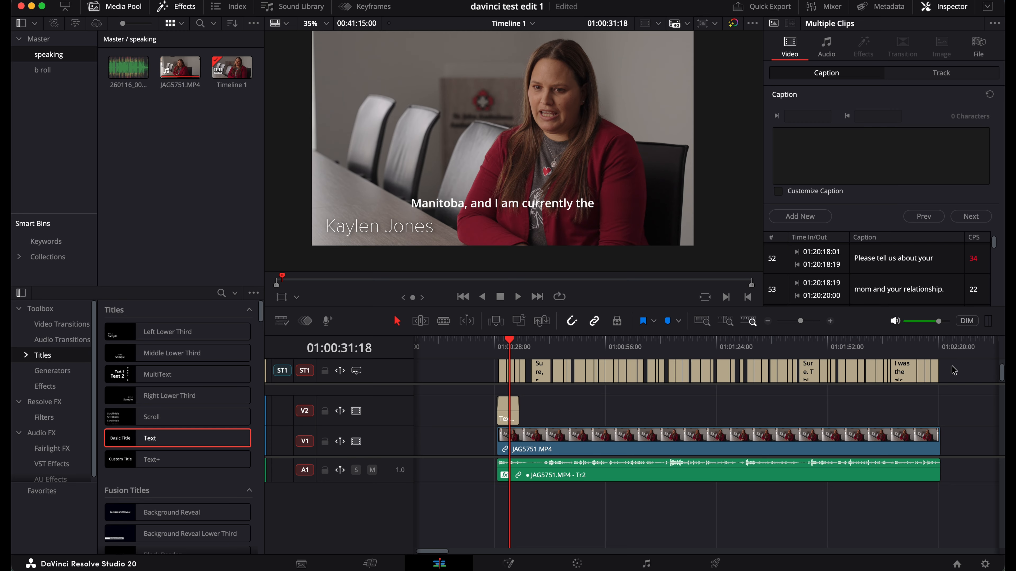
{"action": "left_click_drag", "start_coordinate": [957, 374], "coordinate": [469, 374]}
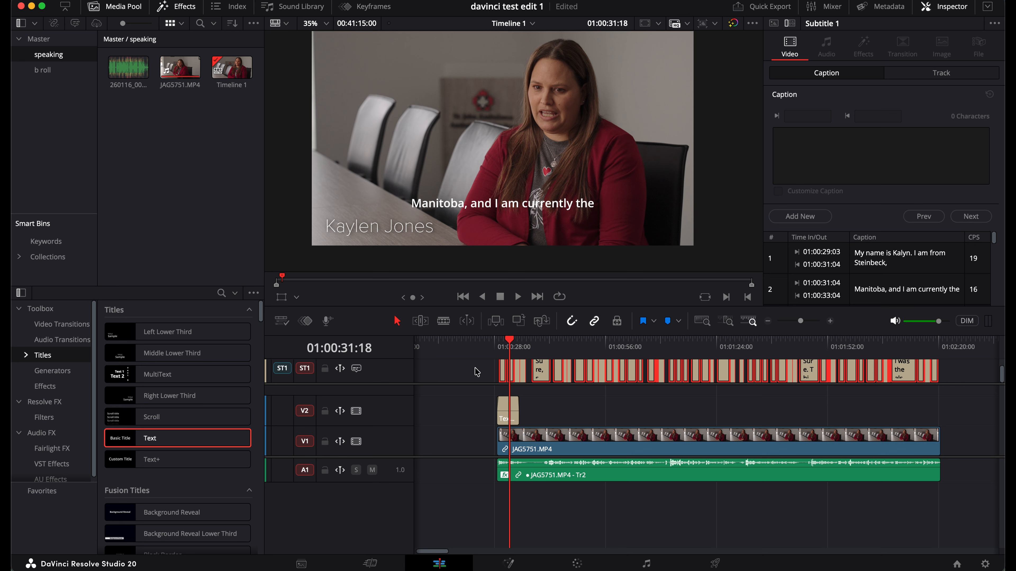
{"action": "left_click", "coordinate": [357, 369]}
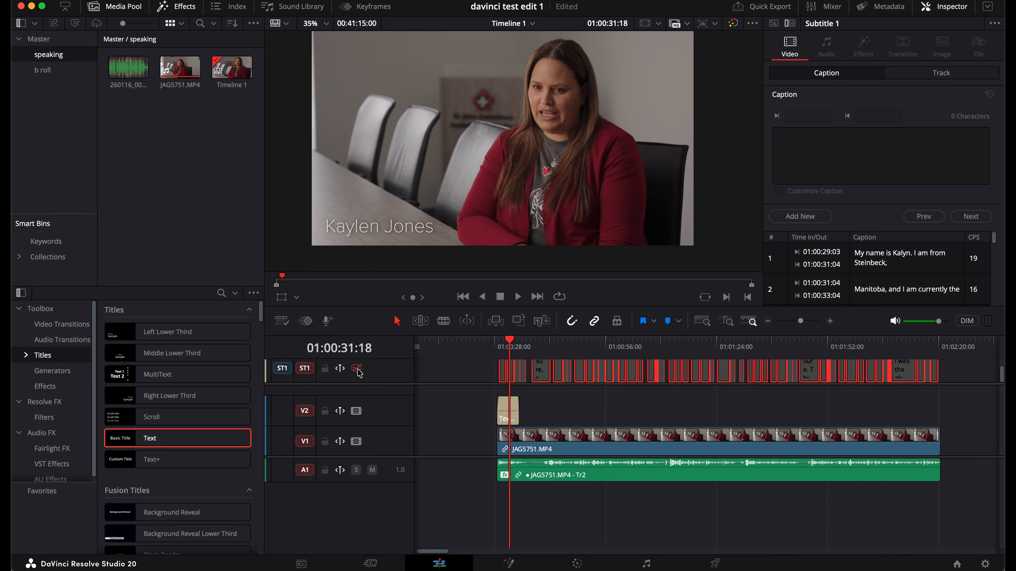
{"action": "left_click", "coordinate": [357, 369]}
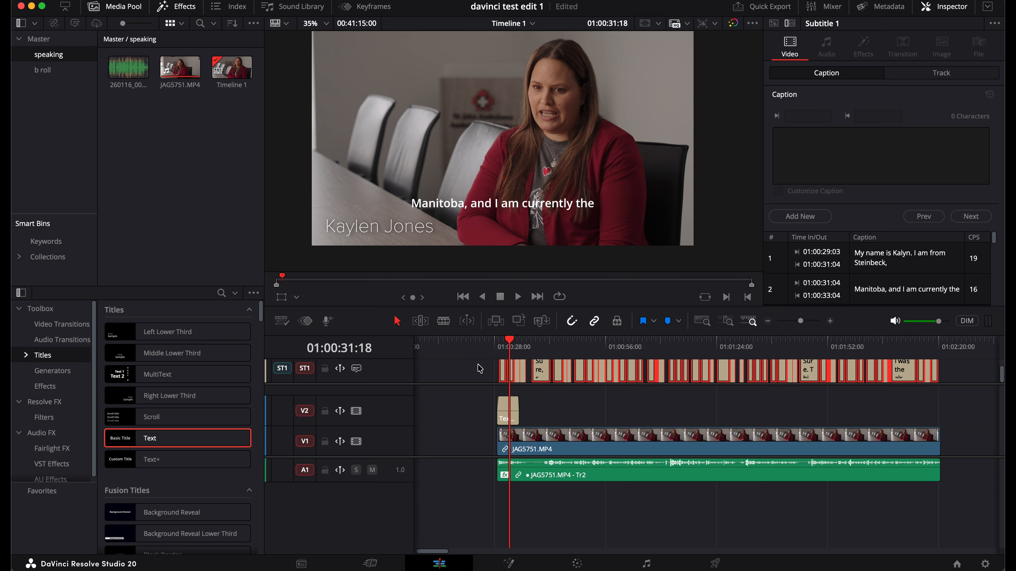
{"action": "key", "text": "super+s"}
Correct the spelling of the speaker's name in the first caption (01:00:29:03–01:00:31:04)
{"action": "left_click", "coordinate": [908, 260]}
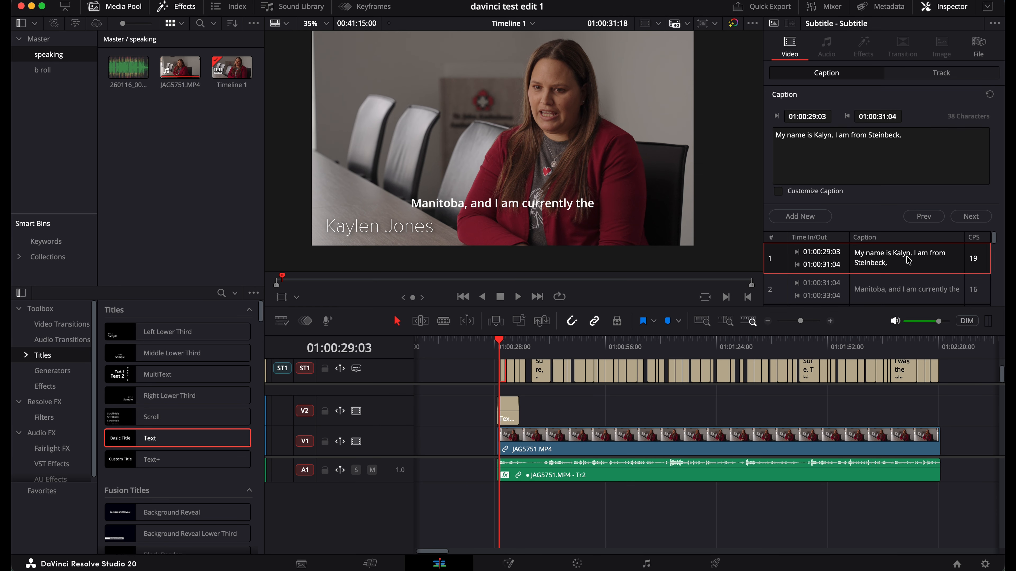
{"action": "left_click", "coordinate": [828, 136]}
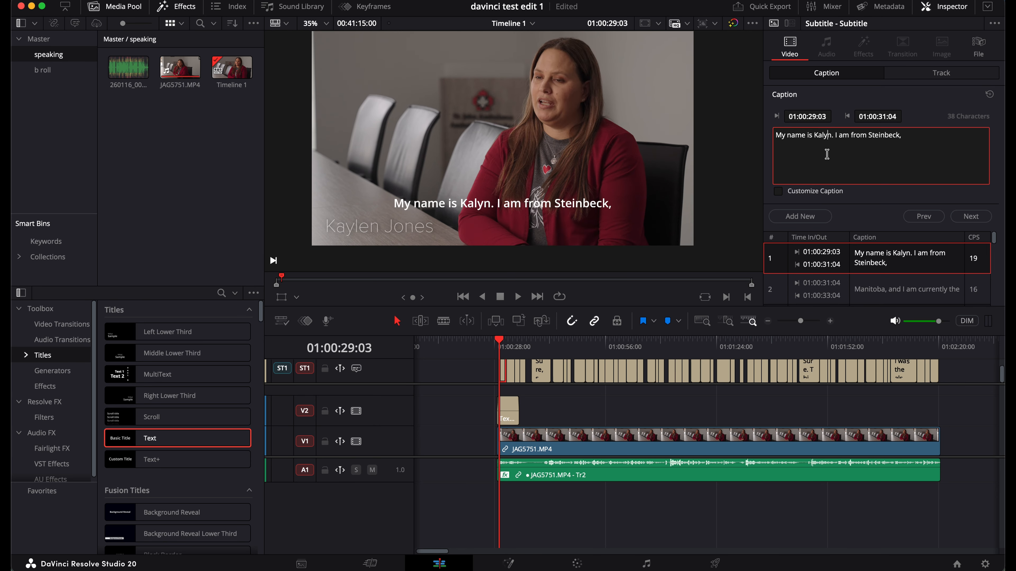
{"action": "type", "text": "e"}
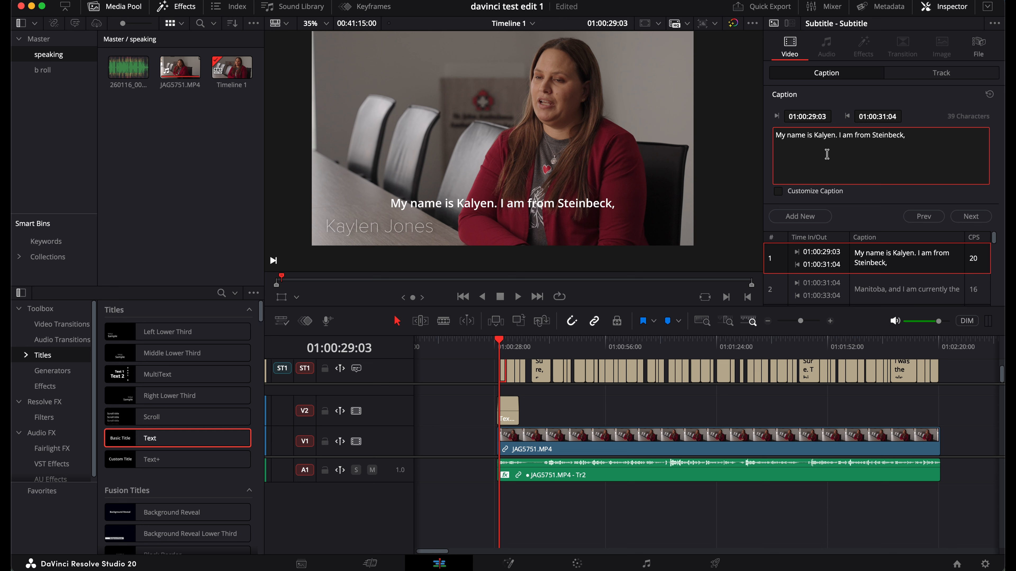
{"action": "left_click", "coordinate": [827, 135]}
{"action": "key", "text": "BackSpace"}
{"action": "key", "text": "BackSpace"}
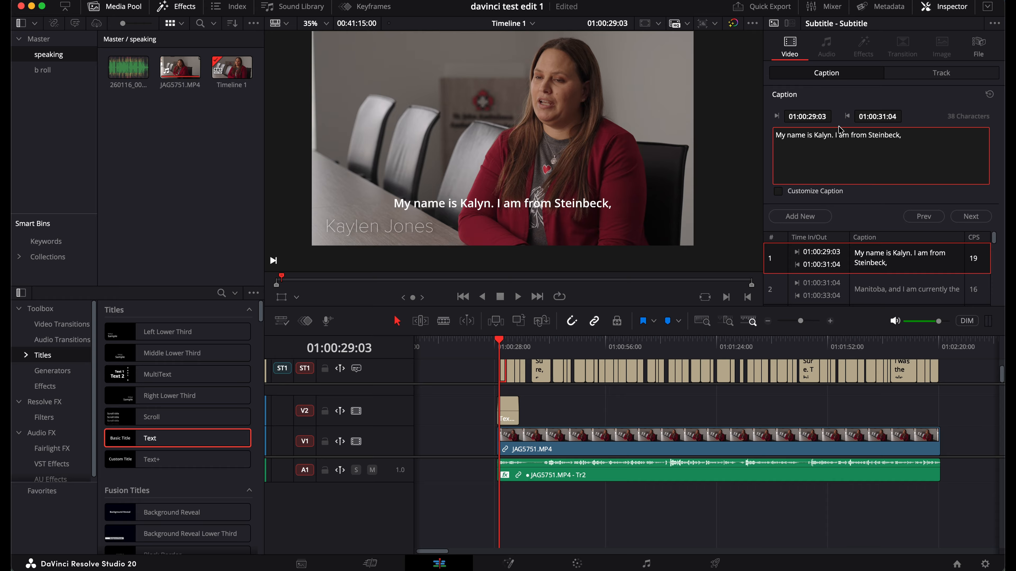
{"action": "key", "text": "BackSpace"}
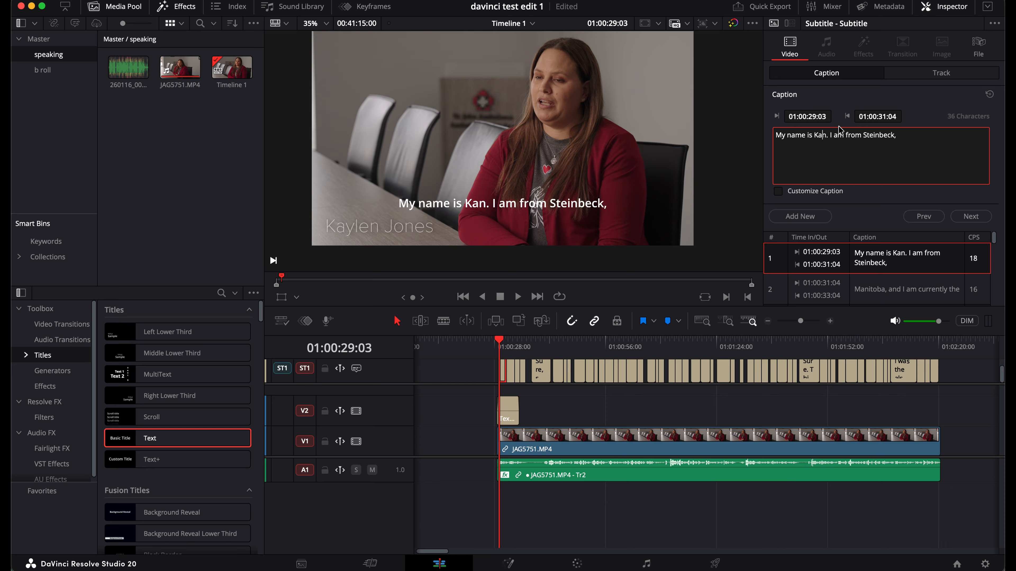
{"action": "type", "text": "yle"}
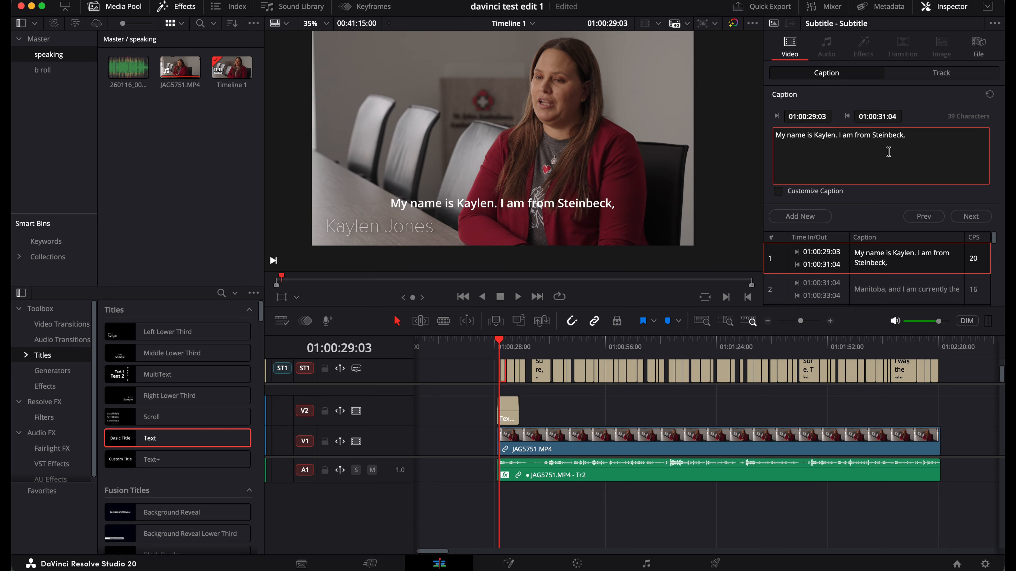
Change Steinbeck to Steinbach in the same caption
{"action": "left_click", "coordinate": [897, 136]}
{"action": "key", "text": "BackSpace"}
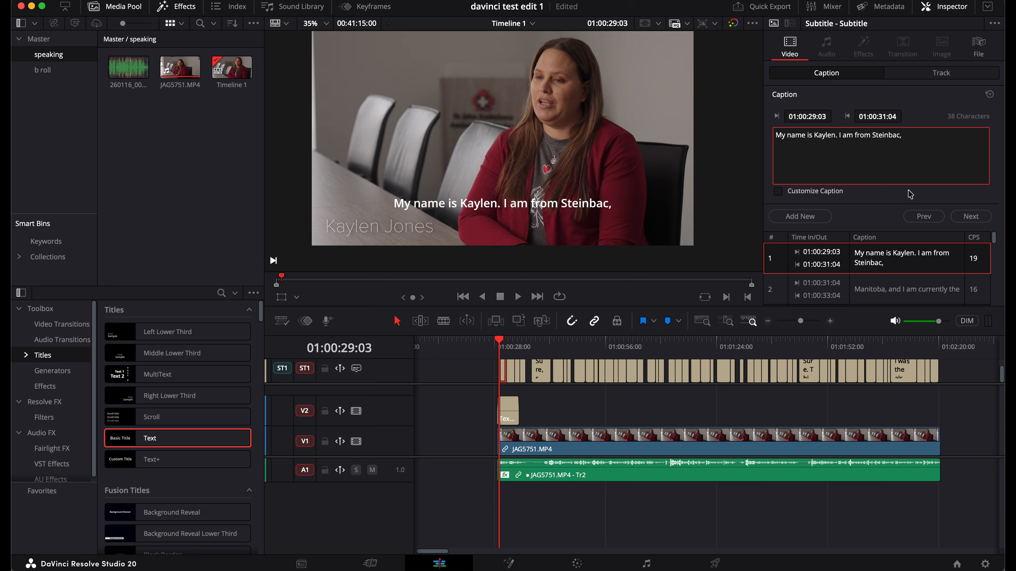
{"action": "type", "text": "h"}
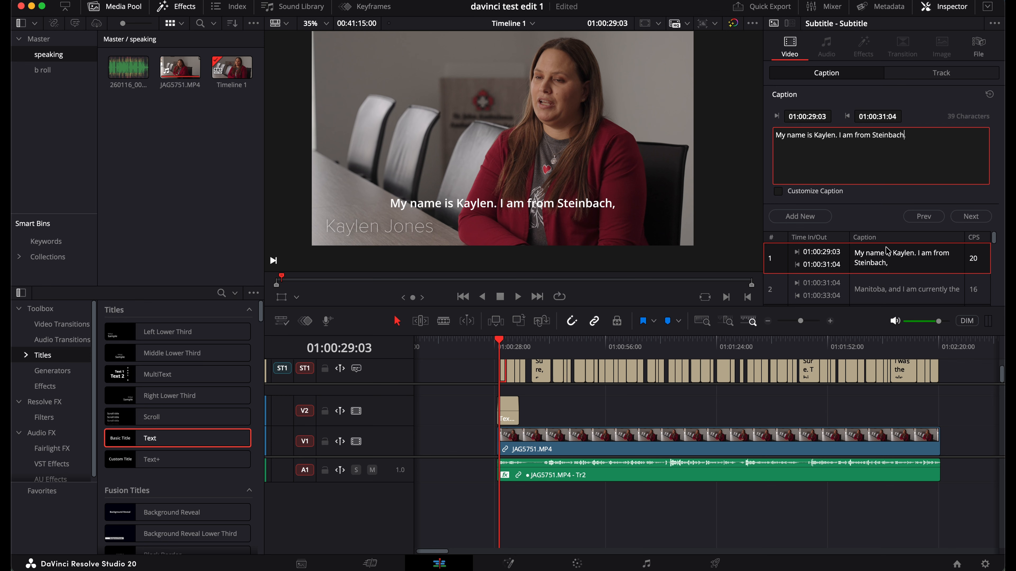
{"action": "scroll", "coordinate": [887, 259], "scroll_direction": "down", "scroll_amount": 3}
{"action": "scroll", "coordinate": [889, 259], "scroll_direction": "up", "scroll_amount": 3}
Skim along the ruler to check the later subtitles through to the end
{"action": "left_click", "coordinate": [591, 345]}
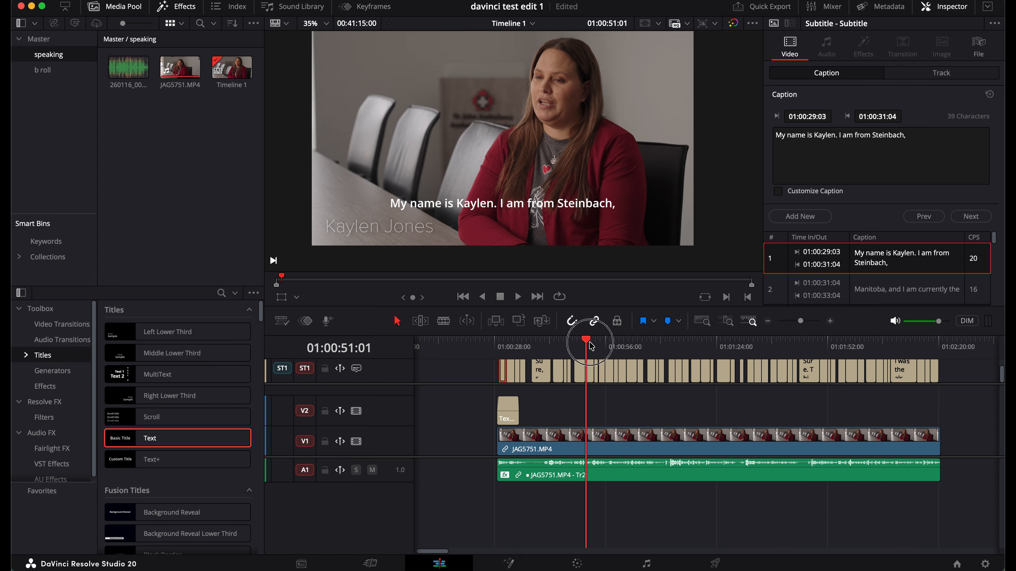
{"action": "left_click", "coordinate": [656, 345]}
{"action": "left_click", "coordinate": [731, 345]}
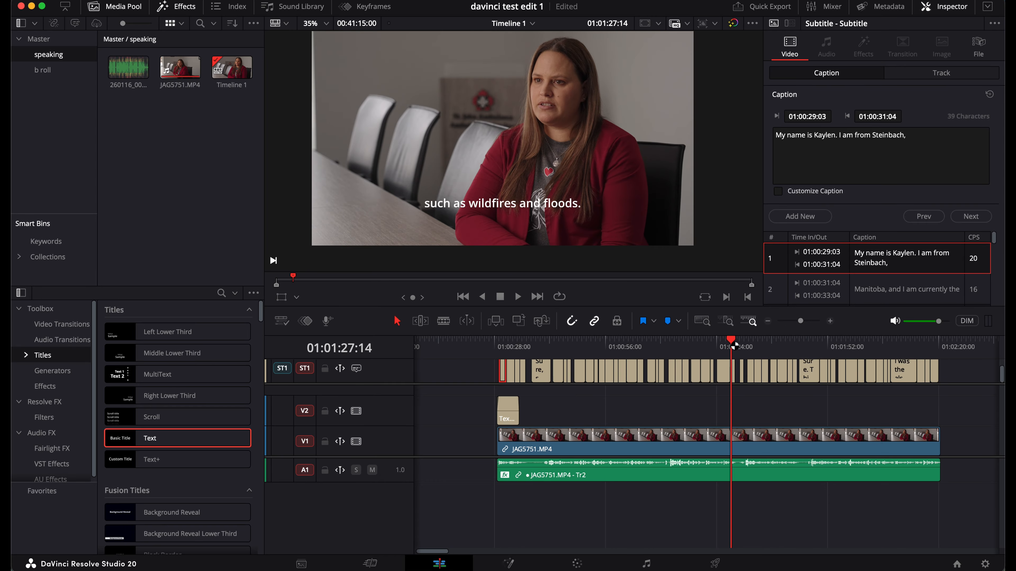
{"action": "left_click", "coordinate": [798, 348]}
{"action": "left_click", "coordinate": [839, 348]}
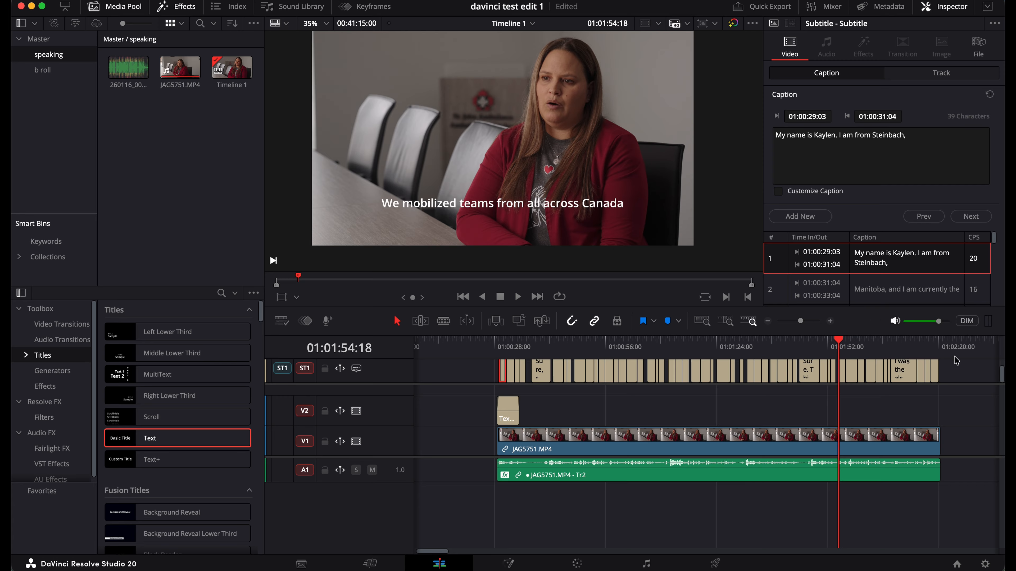
Select all ST1 subtitle clips and show the Subtitle 1 track-wide style settings
{"action": "left_click", "coordinate": [955, 370]}
{"action": "left_click_drag", "start_coordinate": [965, 372], "coordinate": [492, 384]}
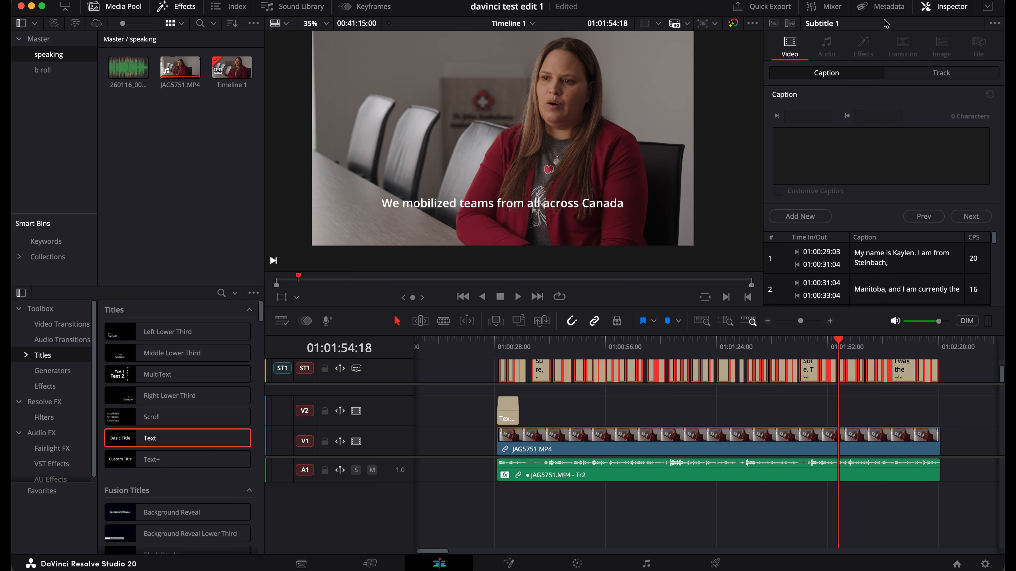
{"action": "left_click", "coordinate": [944, 74]}
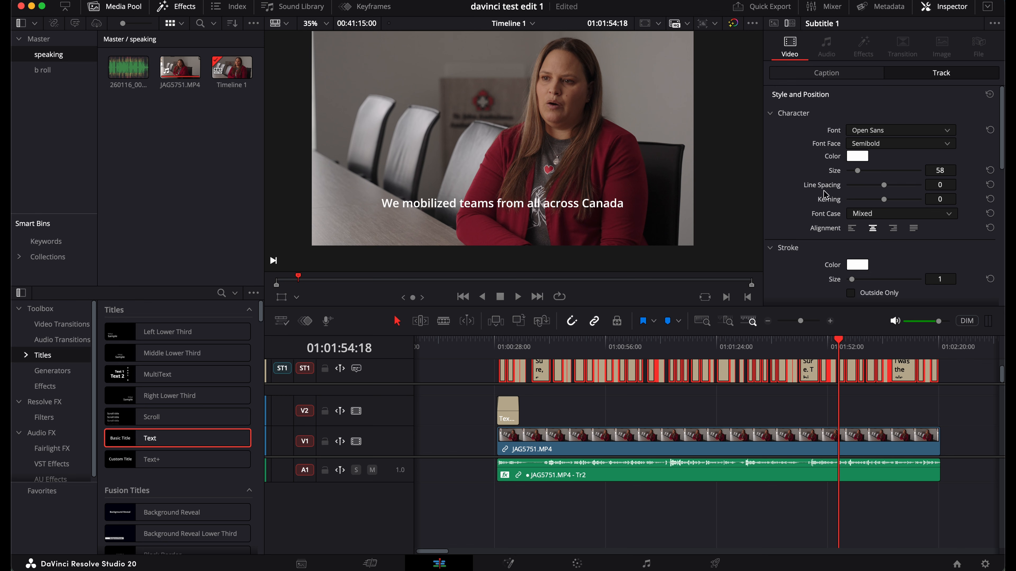
Move the Subtitle 1 captions to Position Y 251 and enable a drop shadow with X offset 21, blur 1
{"action": "scroll", "coordinate": [805, 246], "scroll_direction": "down", "scroll_amount": 8}
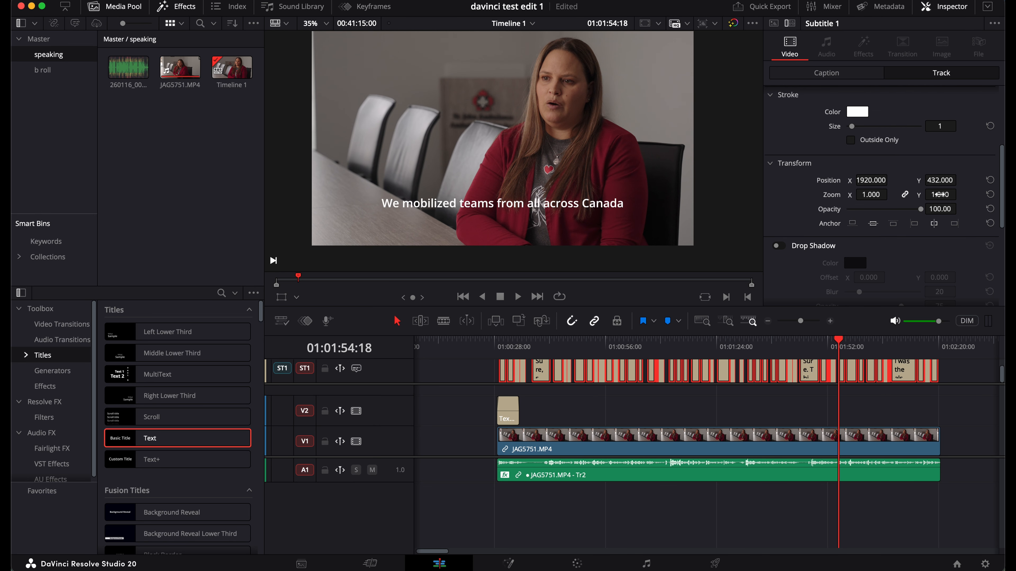
{"action": "left_click_drag", "start_coordinate": [940, 194], "coordinate": [836, 184]}
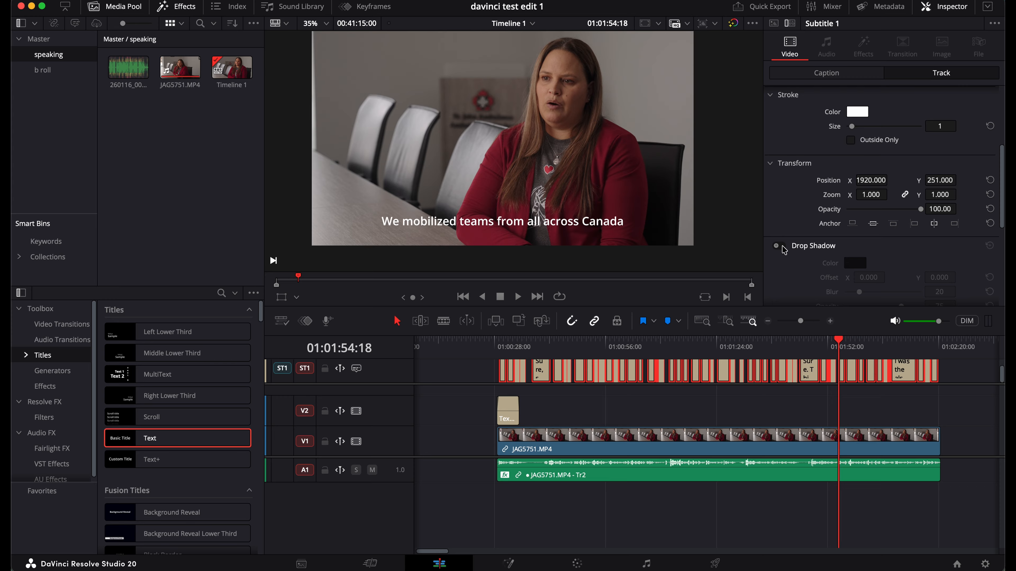
{"action": "left_click", "coordinate": [780, 246]}
{"action": "scroll", "coordinate": [837, 261], "scroll_direction": "down", "scroll_amount": 2}
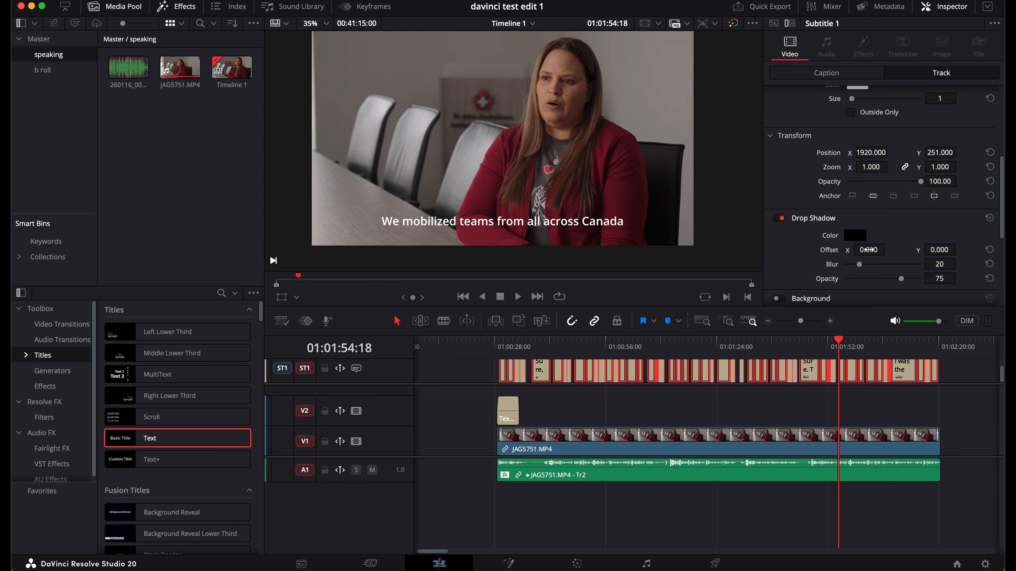
{"action": "left_click_drag", "start_coordinate": [867, 250], "coordinate": [813, 269]}
Keep the subtitle font as Open Sans, then select the name title clip on V2 at the timeline start
{"action": "scroll", "coordinate": [891, 143], "scroll_direction": "up", "scroll_amount": 5}
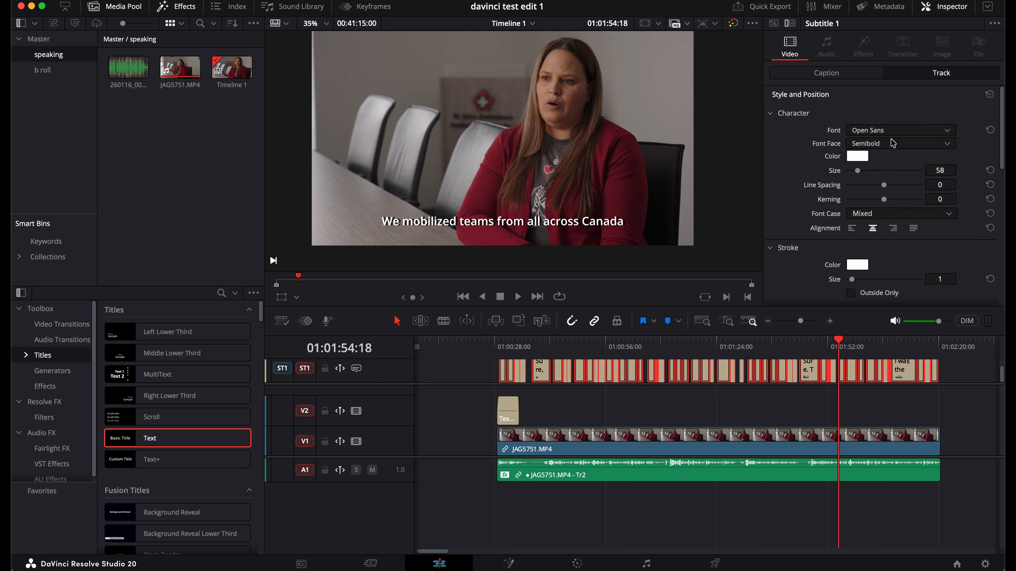
{"action": "left_click", "coordinate": [948, 128]}
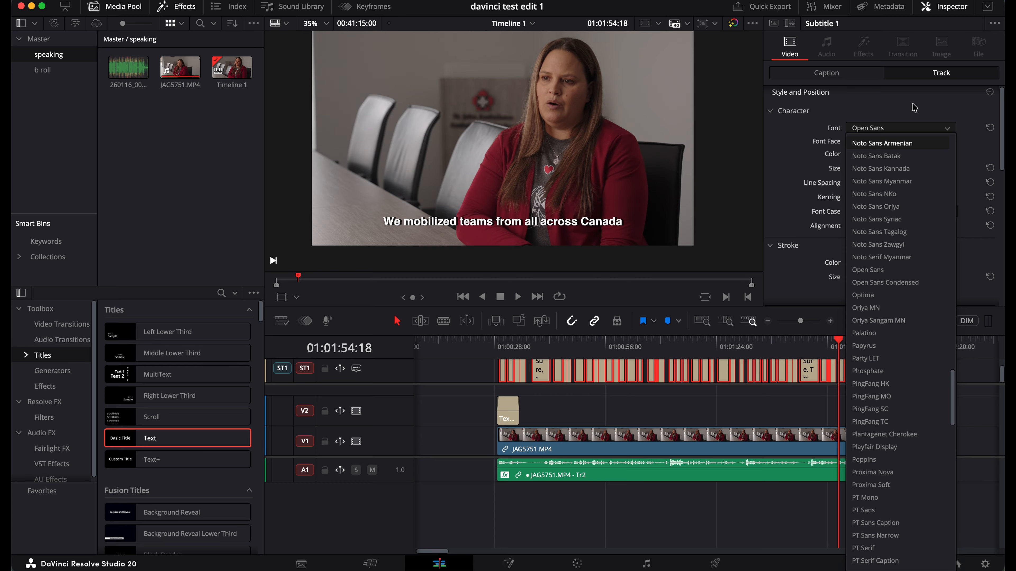
{"action": "left_click", "coordinate": [915, 107]}
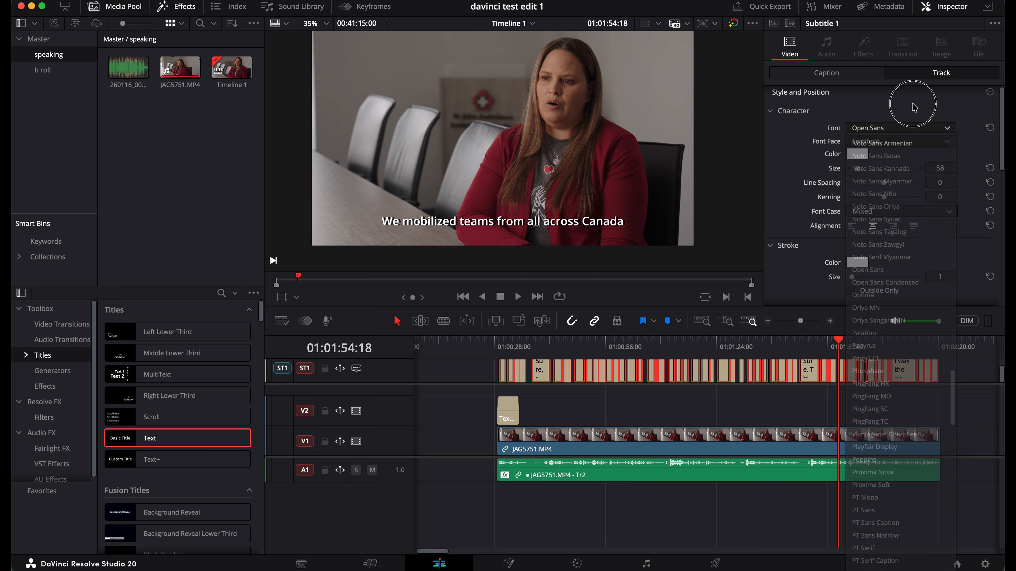
{"action": "left_click", "coordinate": [502, 347]}
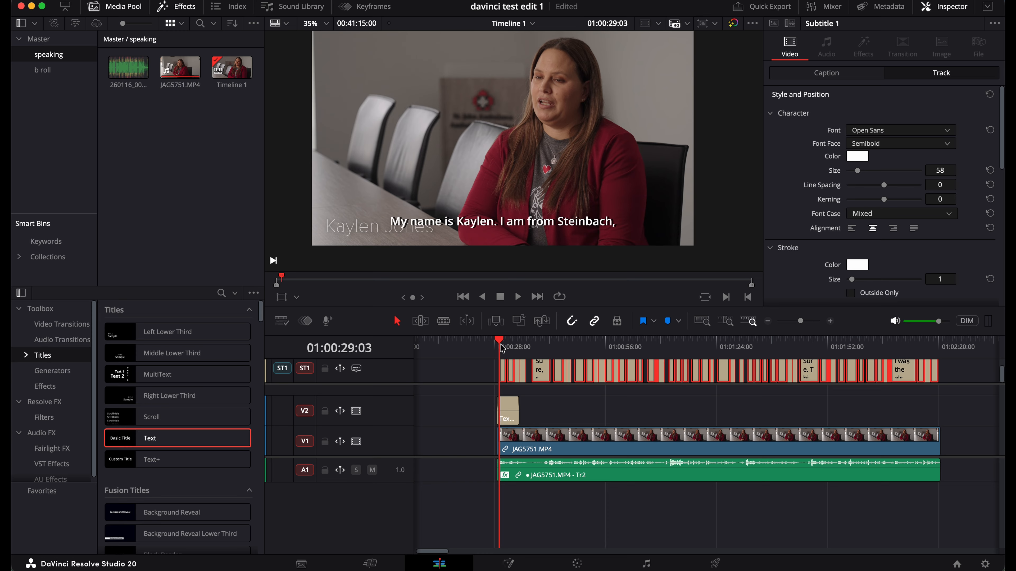
{"action": "left_click", "coordinate": [508, 417]}
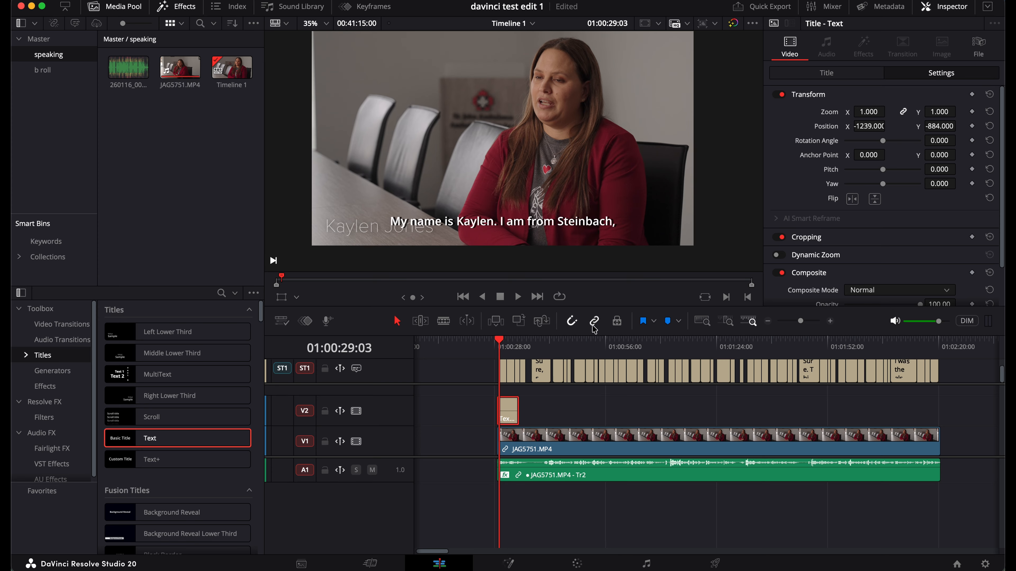
Raise the name title's Position Y from -884 to about -629, just above the subtitle
{"action": "left_click_drag", "start_coordinate": [939, 126], "coordinate": [959, 126]}
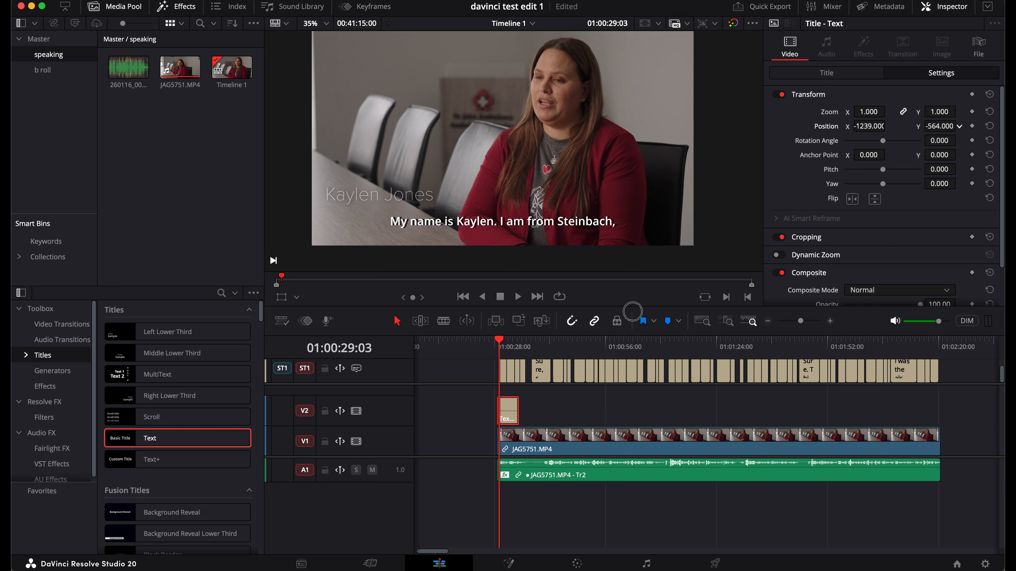
{"action": "left_click_drag", "start_coordinate": [633, 312], "coordinate": [595, 316]}
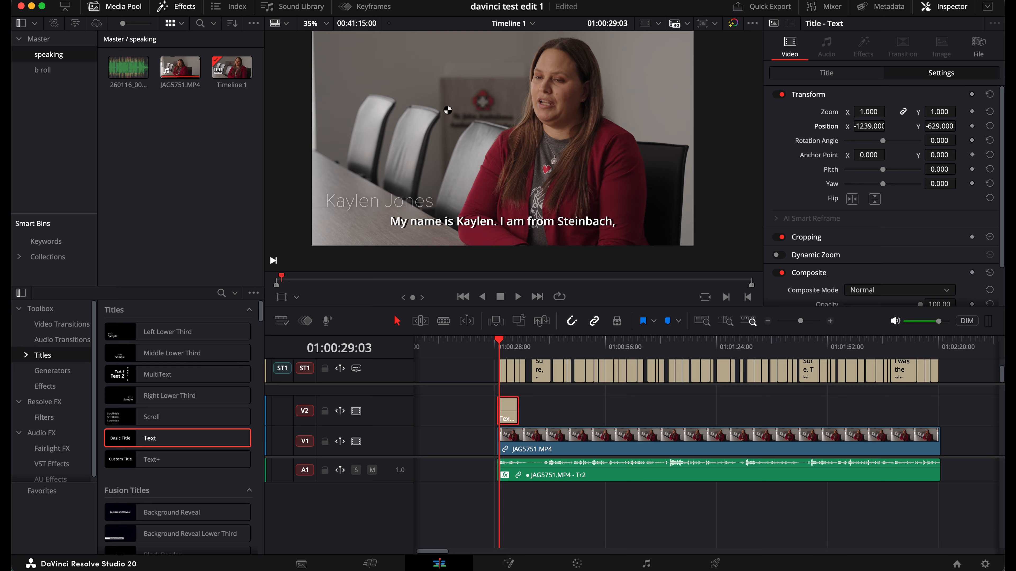
{"action": "scroll", "coordinate": [190, 444], "scroll_direction": "down", "scroll_amount": 2}
{"action": "scroll", "coordinate": [190, 445], "scroll_direction": "down", "scroll_amount": 3}
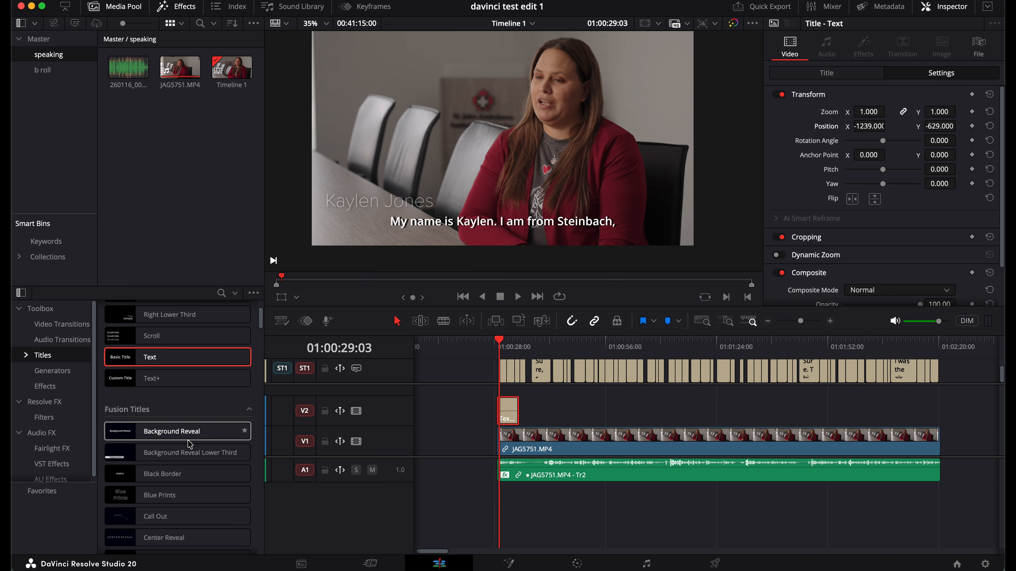
{"action": "scroll", "coordinate": [190, 444], "scroll_direction": "down", "scroll_amount": 15}
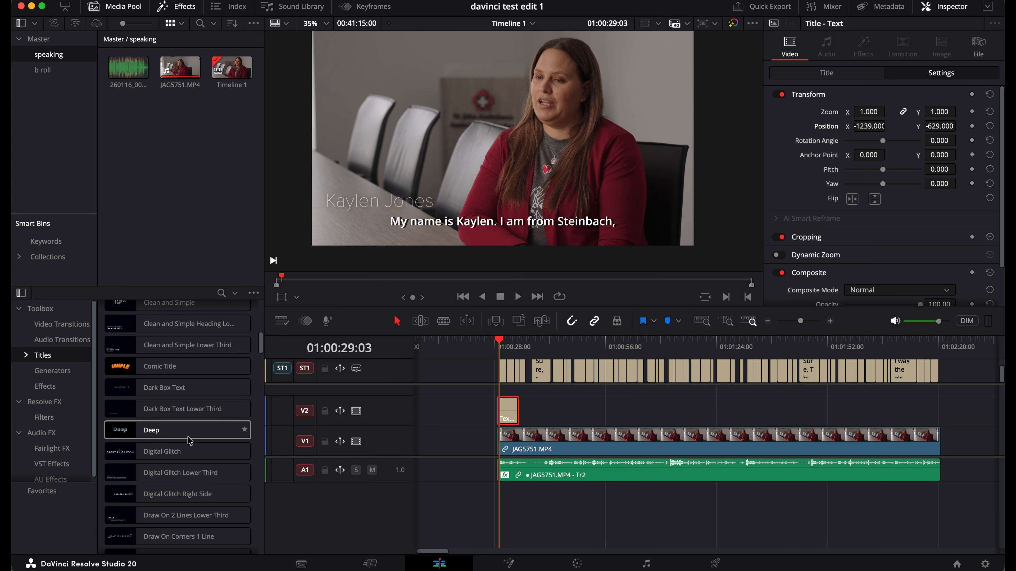
{"action": "scroll", "coordinate": [190, 441], "scroll_direction": "down", "scroll_amount": 10}
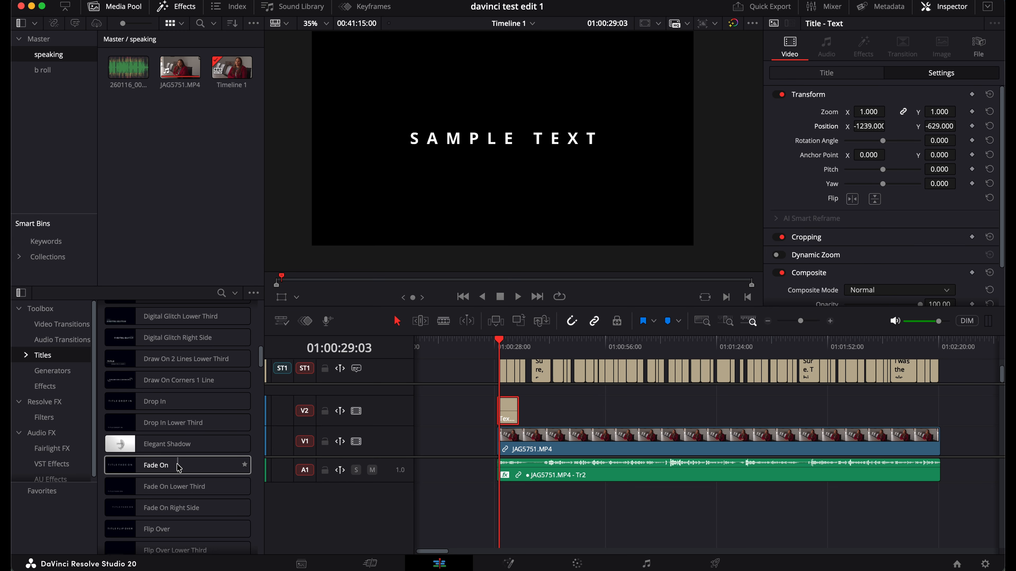
{"action": "left_click", "coordinate": [515, 347]}
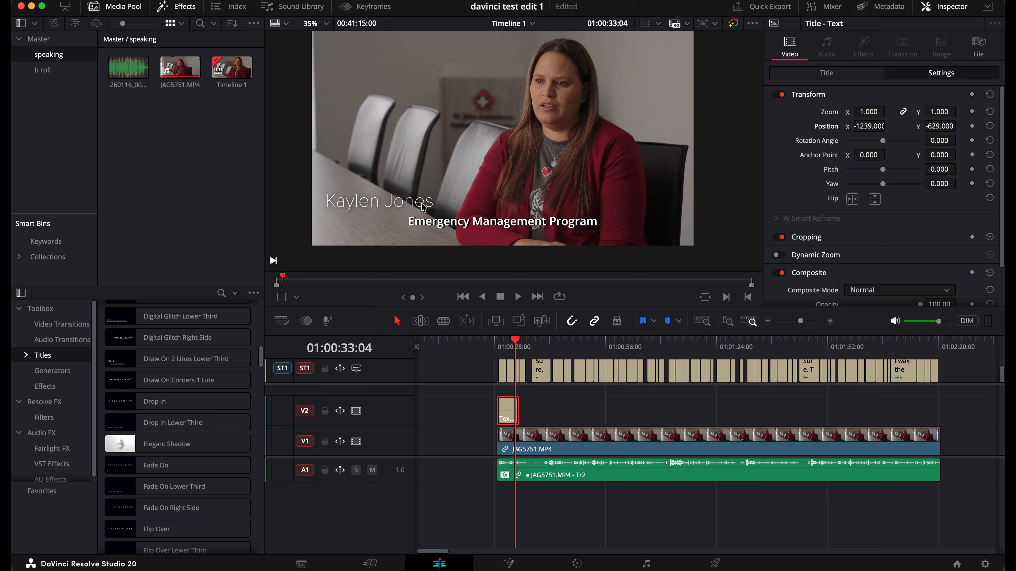
{"action": "scroll", "coordinate": [156, 471], "scroll_direction": "down", "scroll_amount": 4}
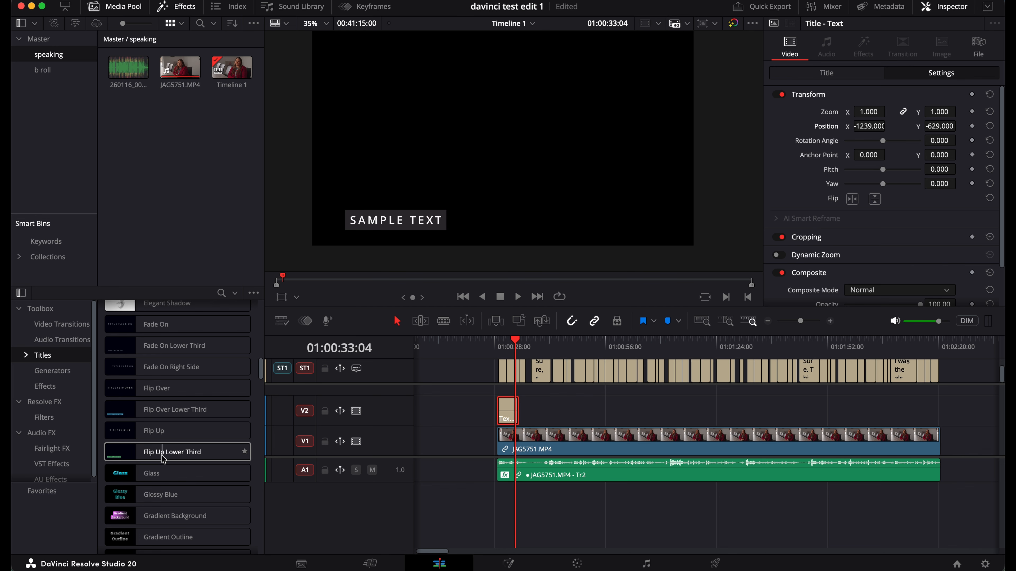
{"action": "scroll", "coordinate": [162, 458], "scroll_direction": "down", "scroll_amount": 8}
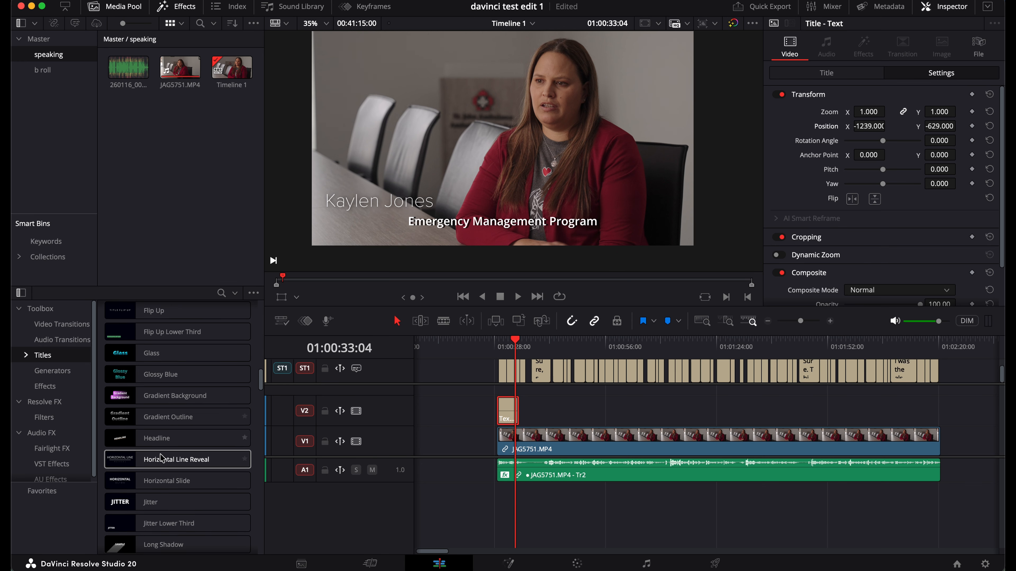
{"action": "scroll", "coordinate": [162, 458], "scroll_direction": "down", "scroll_amount": 10}
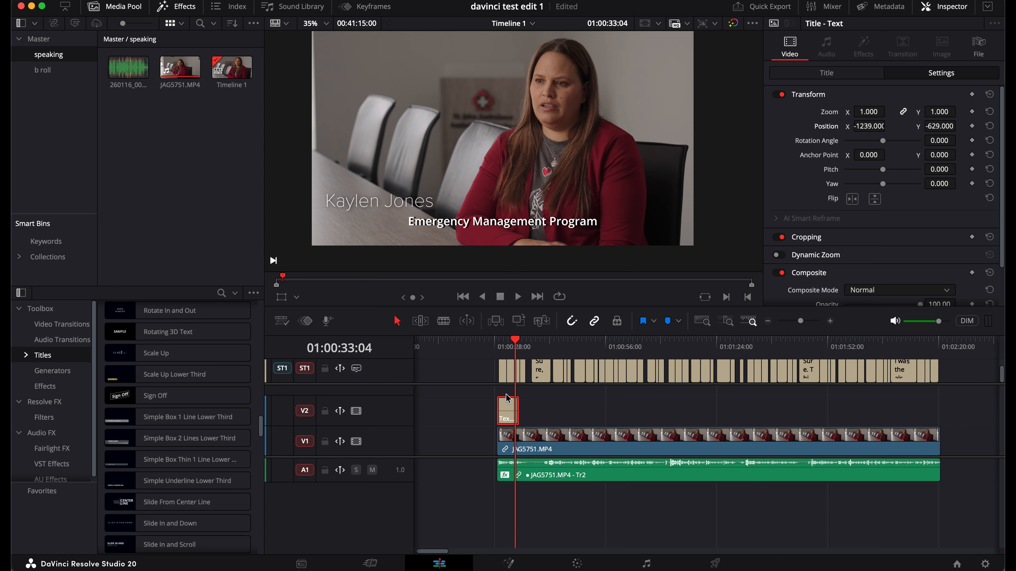
Copy the speaker's name text from the plain title's Rich Text field
{"action": "left_click", "coordinate": [509, 412]}
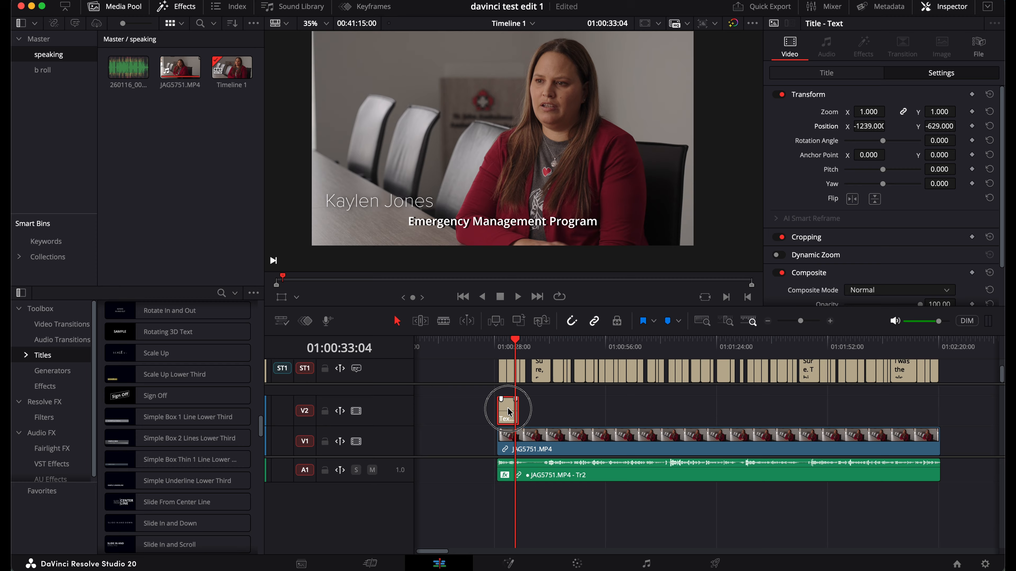
{"action": "left_click", "coordinate": [816, 74]}
{"action": "left_click", "coordinate": [829, 119]}
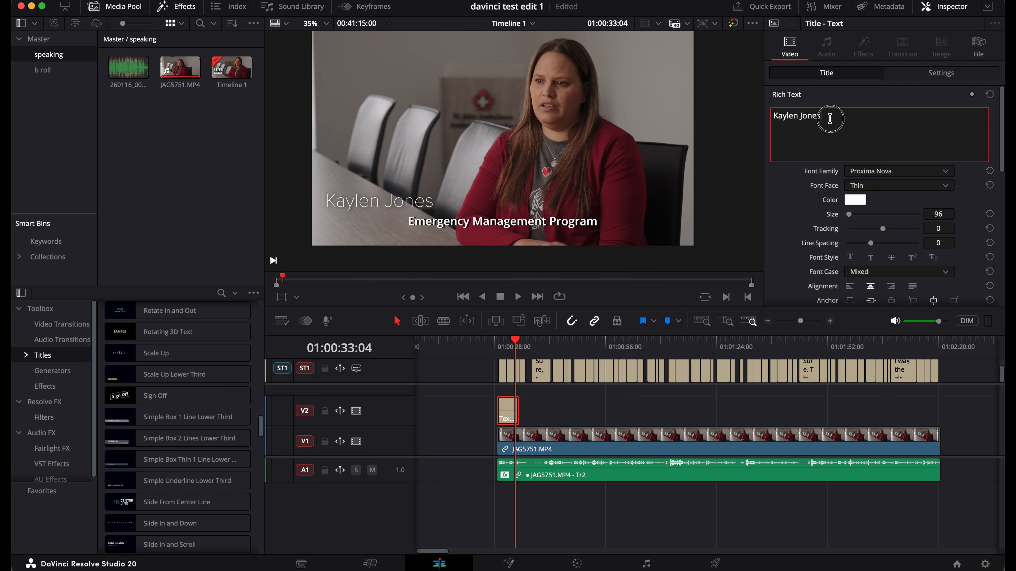
{"action": "key", "text": "super+a"}
{"action": "key", "text": "super+c"}
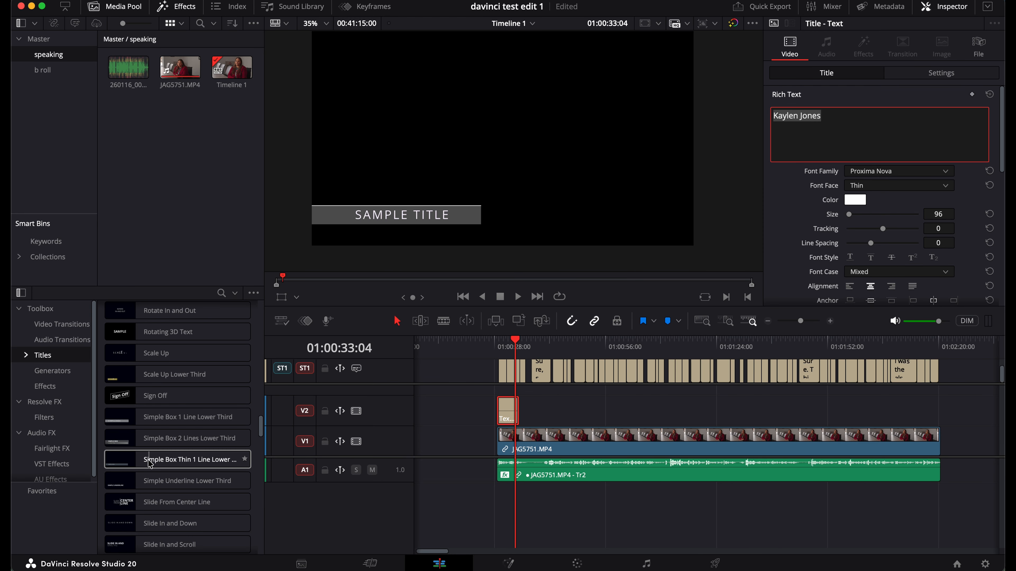
Replace the old title with a Simple Box Thin 1 Line Lower Third on V2 at the interview's start
{"action": "left_click_drag", "start_coordinate": [150, 464], "coordinate": [535, 410]}
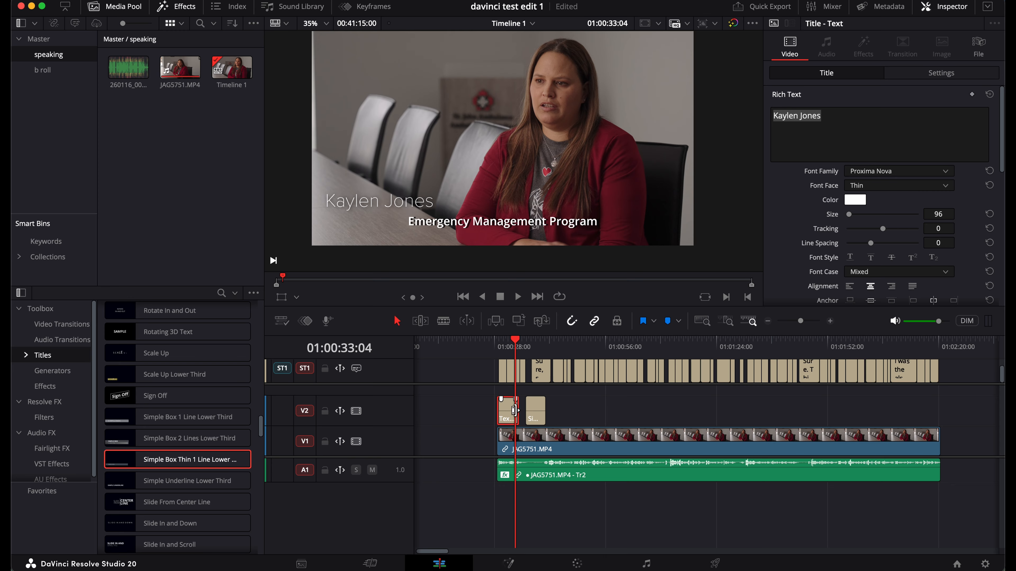
{"action": "key", "text": "BackSpace"}
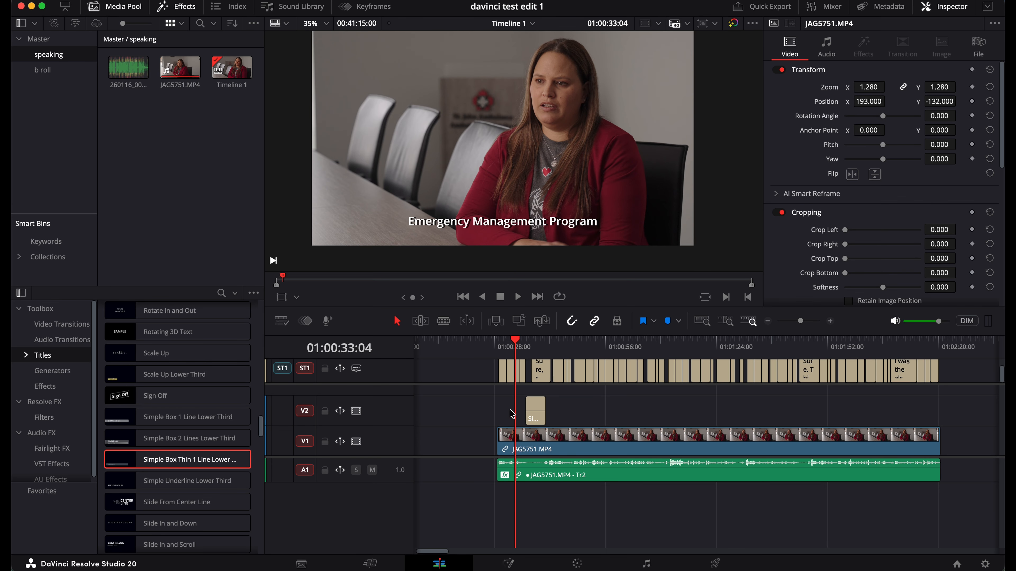
{"action": "mouse_move", "coordinate": [534, 415]}
{"action": "left_mouse_down"}
{"action": "mouse_move", "coordinate": [510, 419]}
{"action": "mouse_move", "coordinate": [531, 411]}
{"action": "left_mouse_up"}
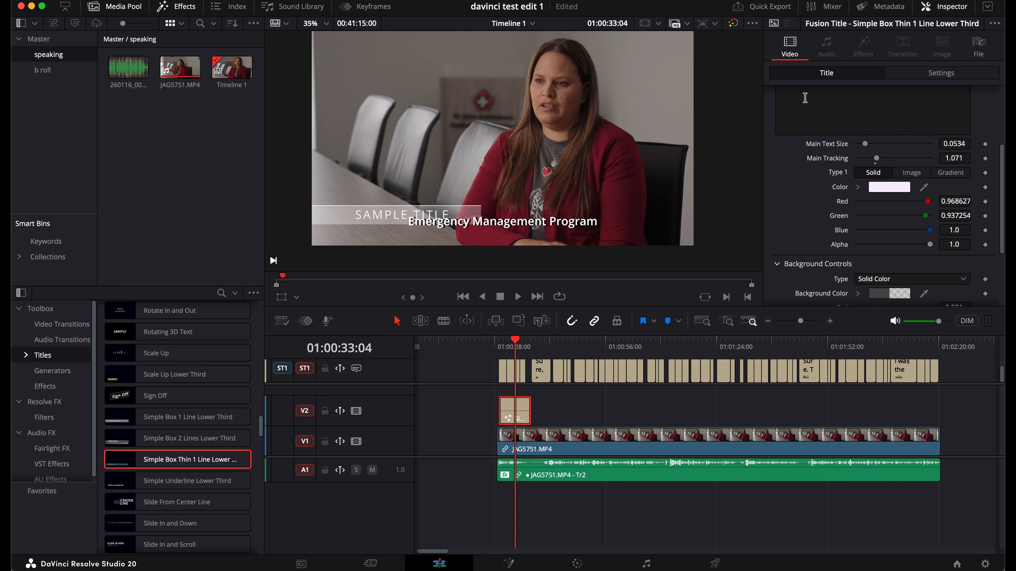
Replace the lower third's SAMPLE TITLE placeholder with the pasted speaker name
{"action": "left_click", "coordinate": [805, 98]}
{"action": "scroll", "coordinate": [805, 98], "scroll_direction": "up", "scroll_amount": 3}
{"action": "left_click_drag", "start_coordinate": [833, 113], "coordinate": [748, 114]}
{"action": "key", "text": "super+v"}
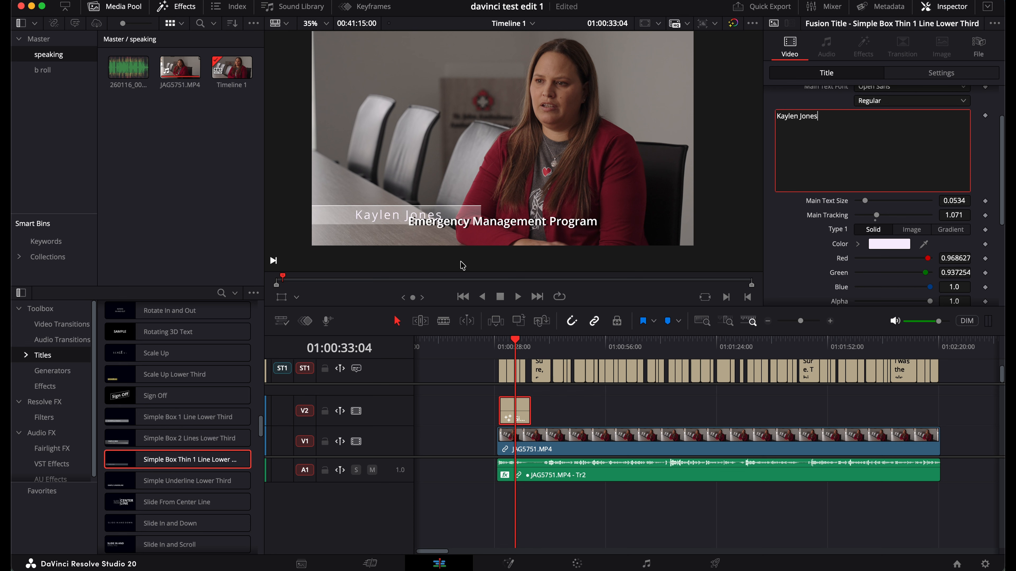
Raise the lower third to Position Y 192, above the subtitle line
{"action": "left_click", "coordinate": [507, 343]}
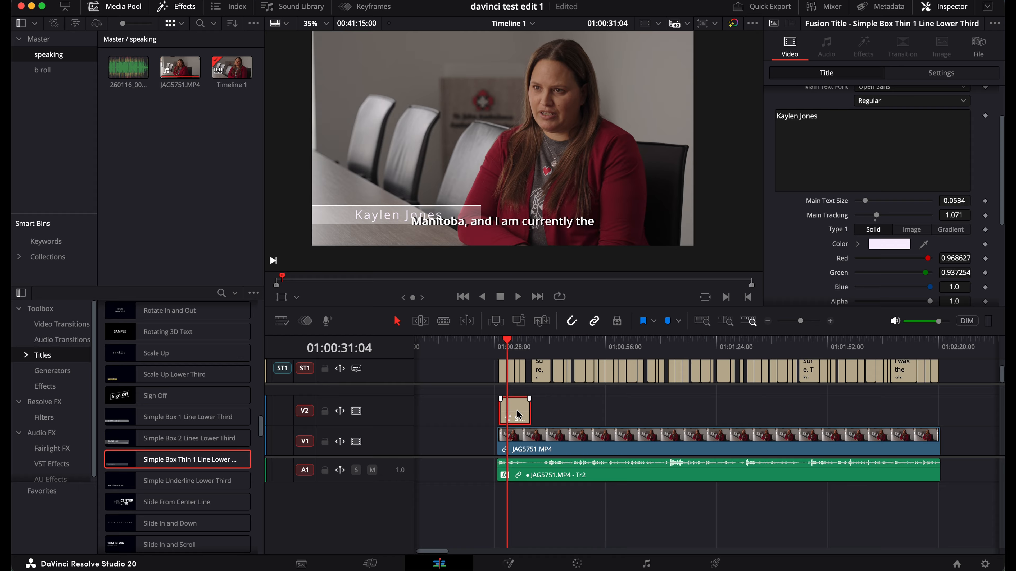
{"action": "scroll", "coordinate": [892, 204], "scroll_direction": "up", "scroll_amount": 3}
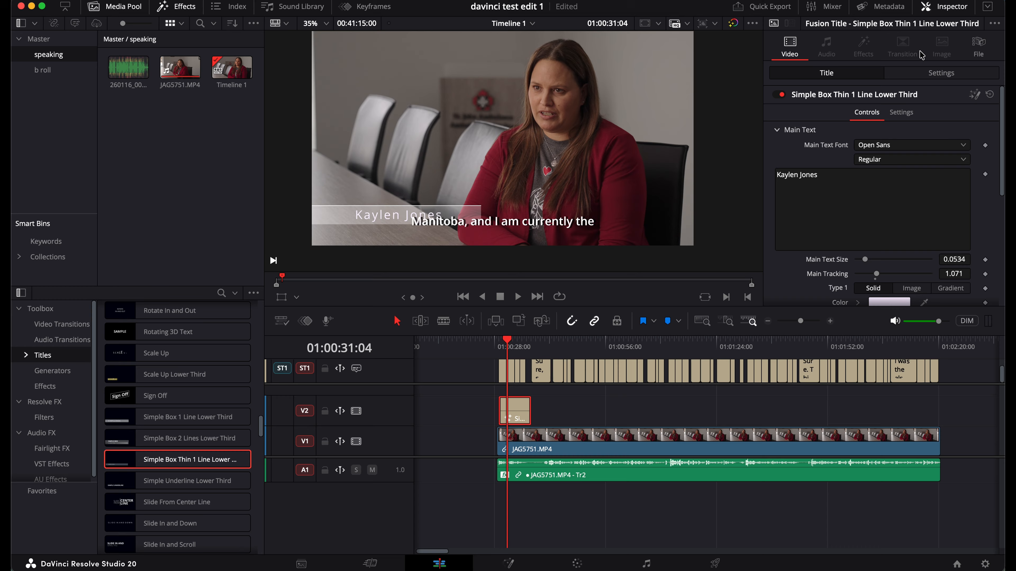
{"action": "left_click", "coordinate": [928, 74]}
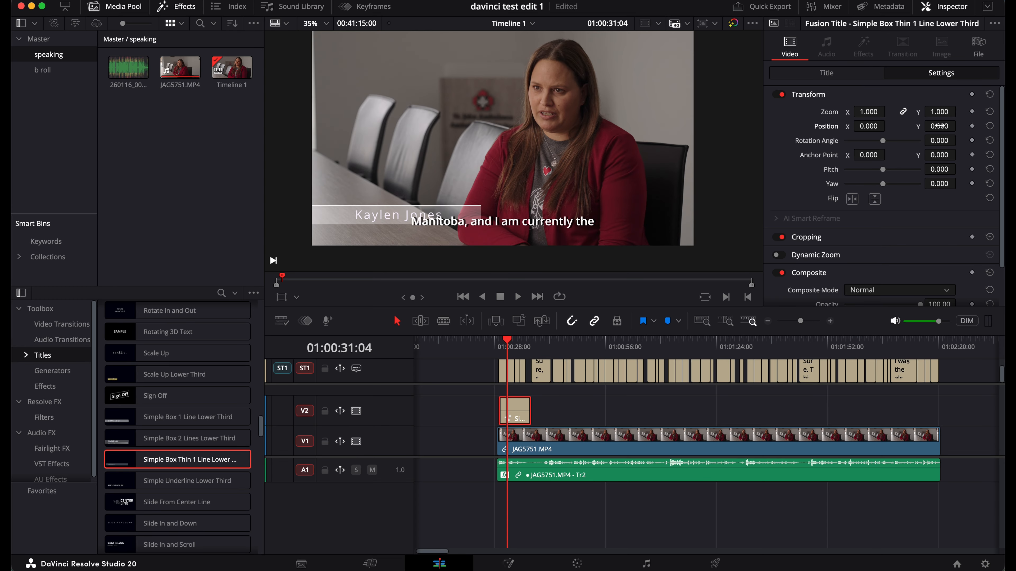
{"action": "left_click_drag", "start_coordinate": [939, 126], "coordinate": [561, 304]}
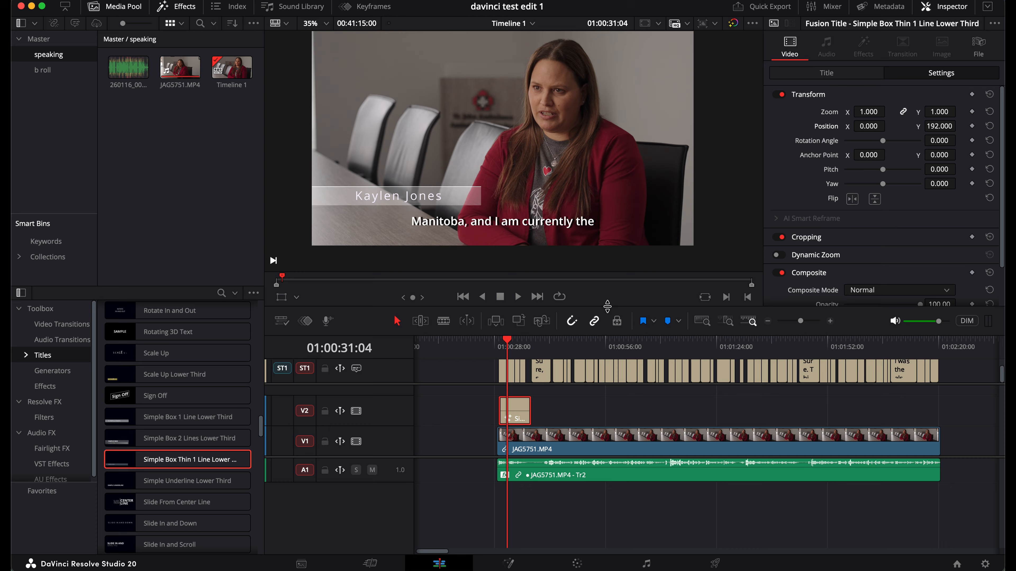
{"action": "left_click", "coordinate": [497, 342]}
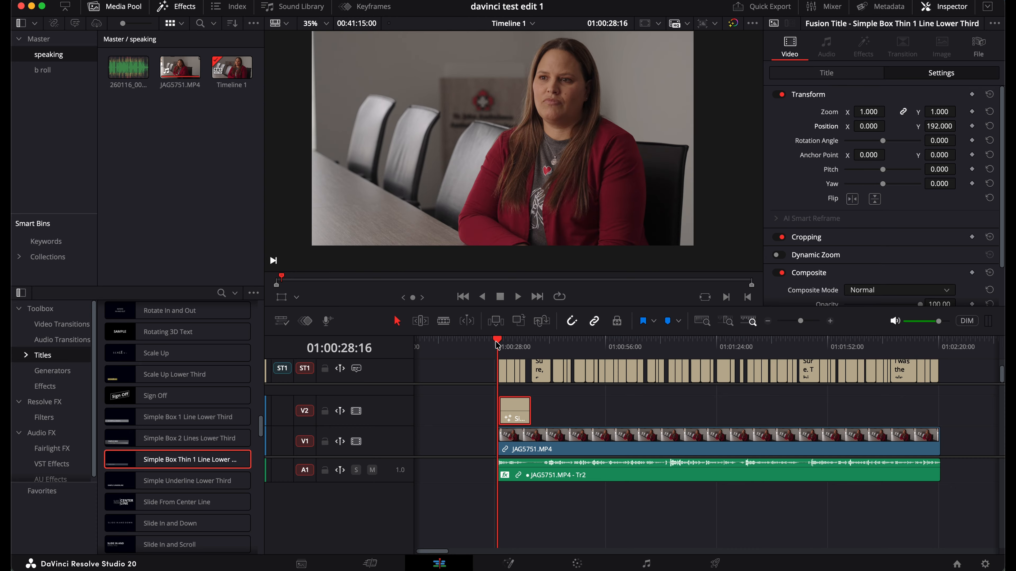
Shorten the name lower third clip and add a fade-out at its end
{"action": "key", "text": "space"}
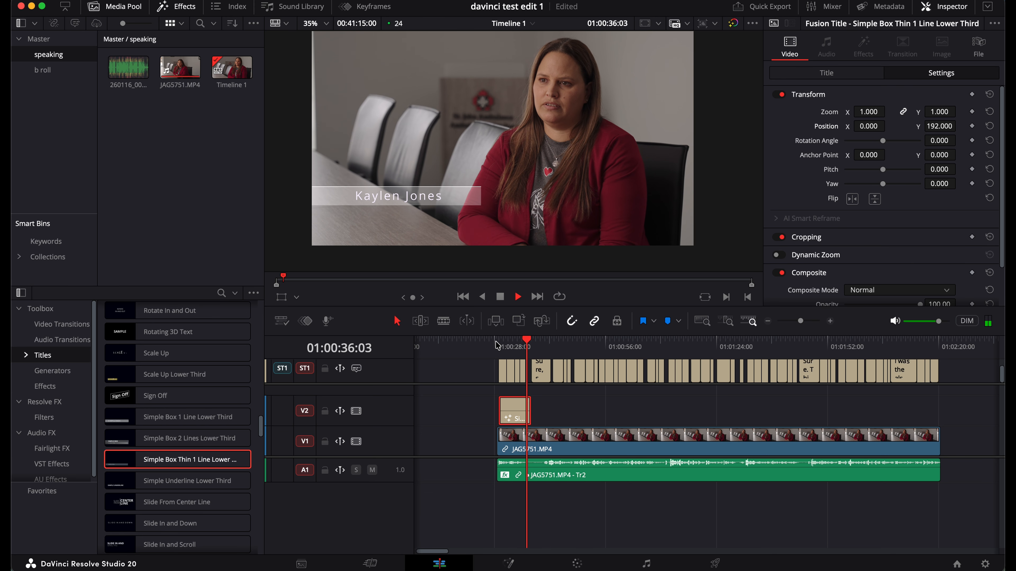
{"action": "key", "text": "space"}
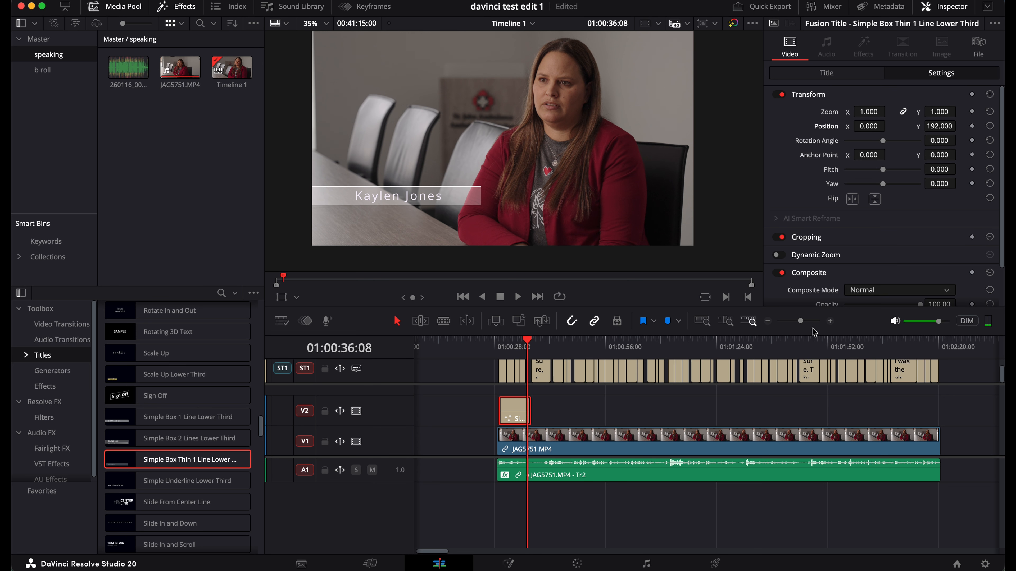
{"action": "left_click", "coordinate": [805, 321]}
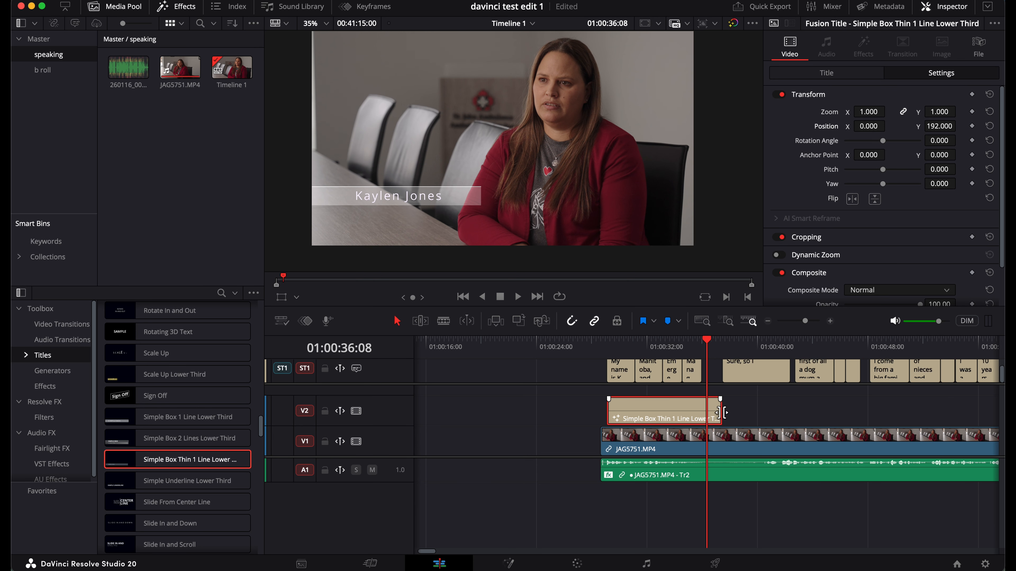
{"action": "left_click_drag", "start_coordinate": [721, 412], "coordinate": [689, 399]}
{"action": "left_click_drag", "start_coordinate": [688, 399], "coordinate": [687, 399]}
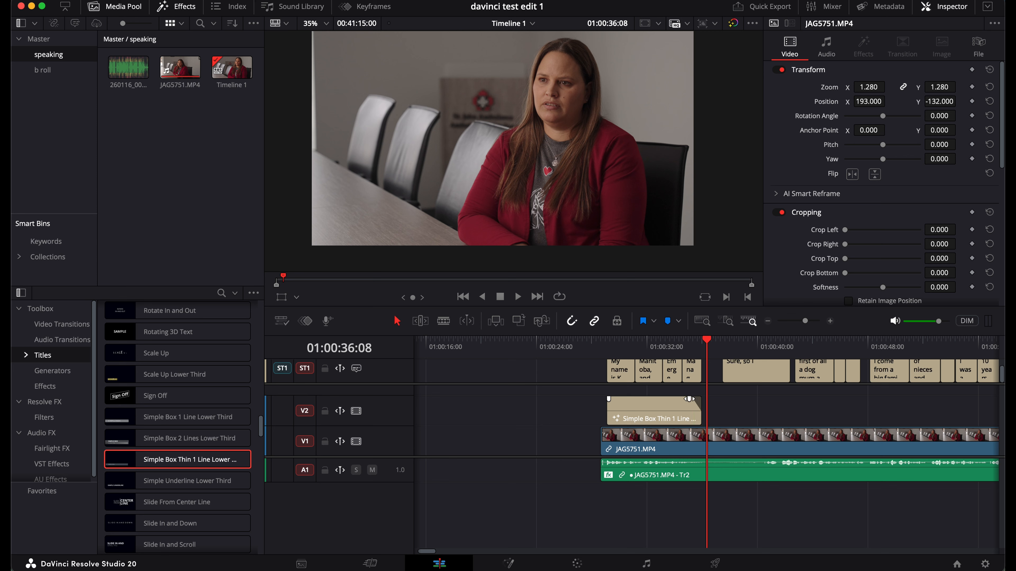
Play through the lower third's fade-out and save the project
{"action": "left_click", "coordinate": [682, 348]}
{"action": "key", "text": "space"}
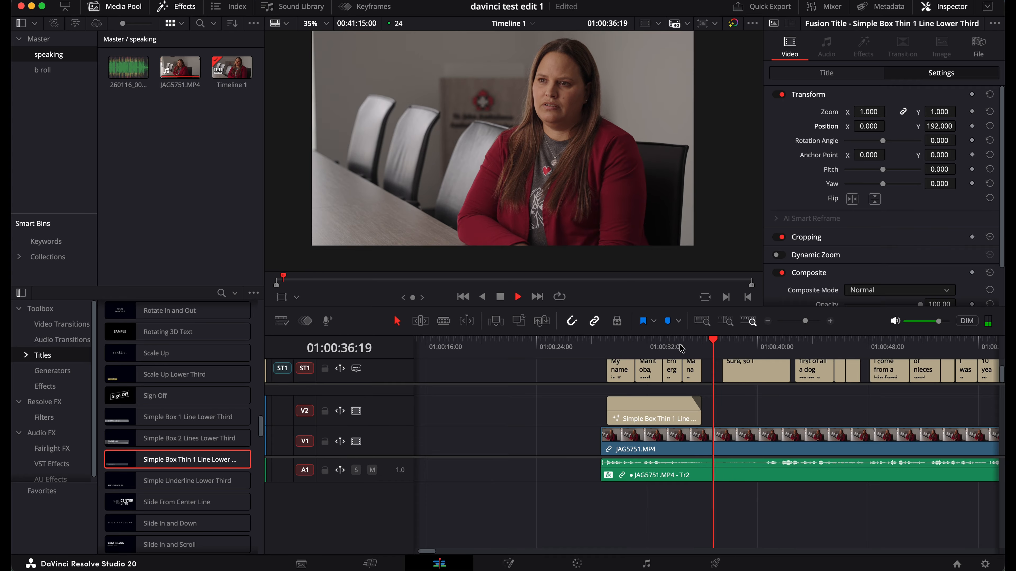
{"action": "key", "text": "space"}
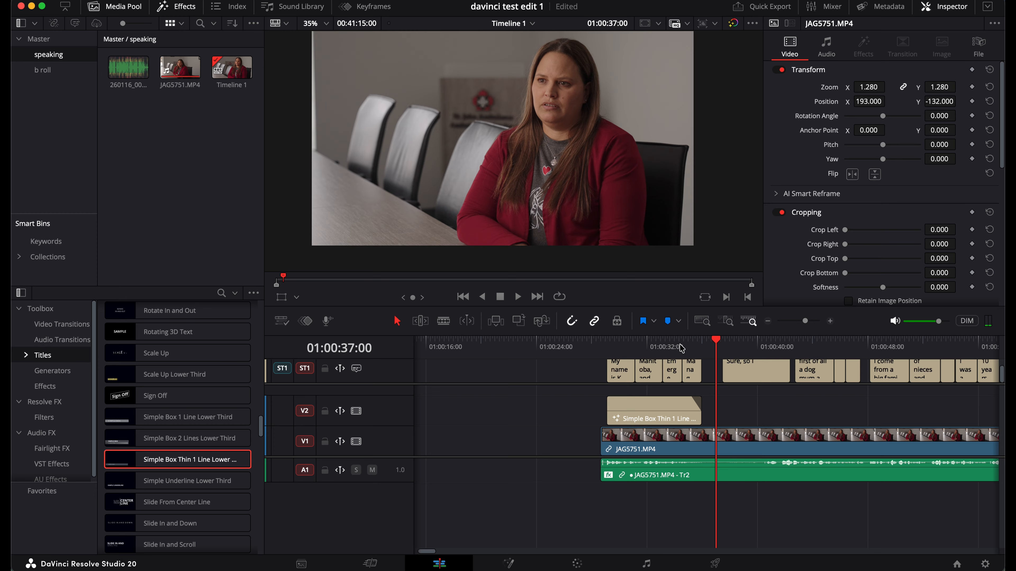
{"action": "key", "text": "super+s"}
Replay the title's entrance to check it sits above the first subtitle
{"action": "left_click", "coordinate": [626, 350]}
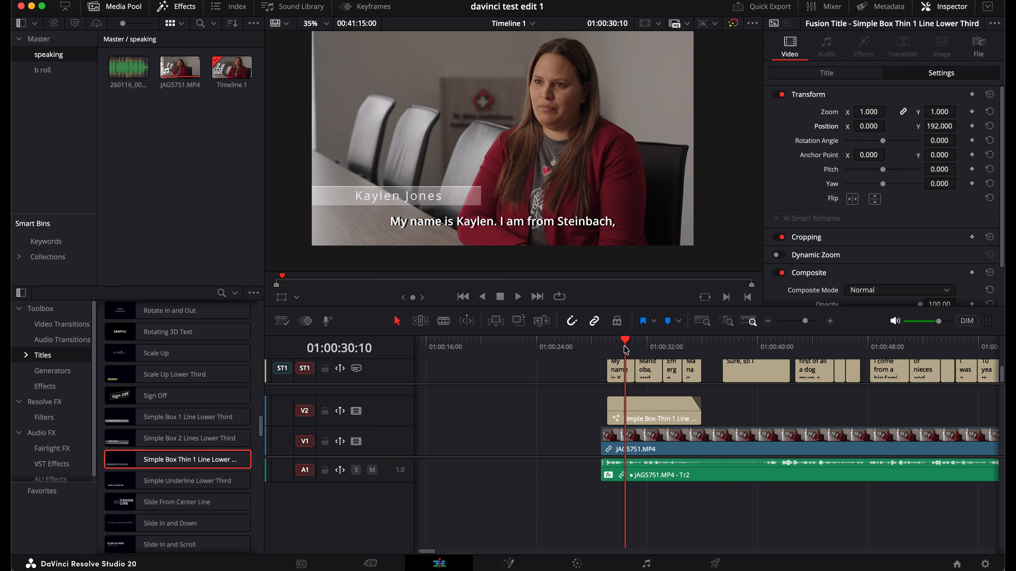
{"action": "left_click", "coordinate": [611, 348]}
{"action": "key", "text": "space"}
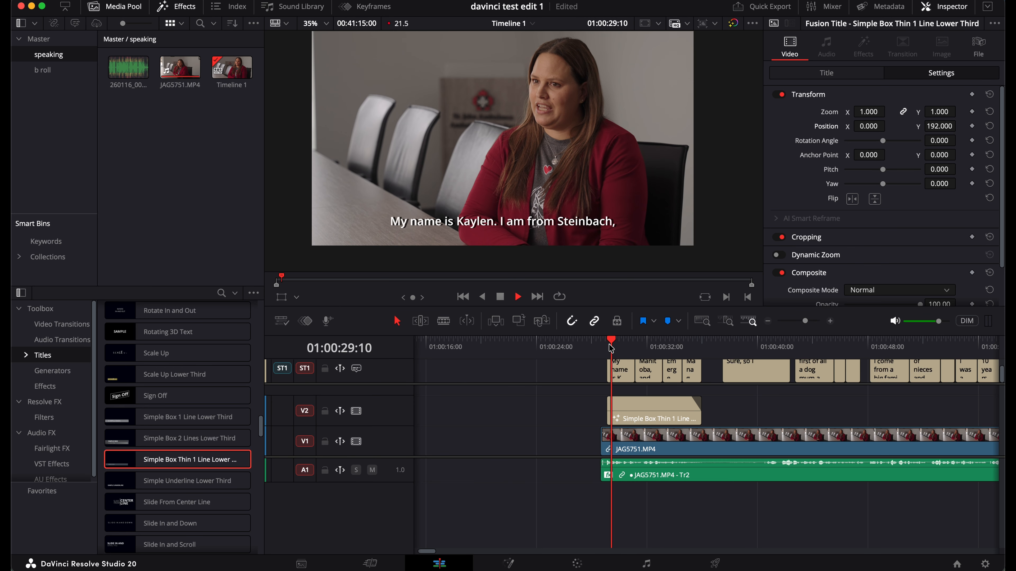
{"action": "key", "text": "space"}
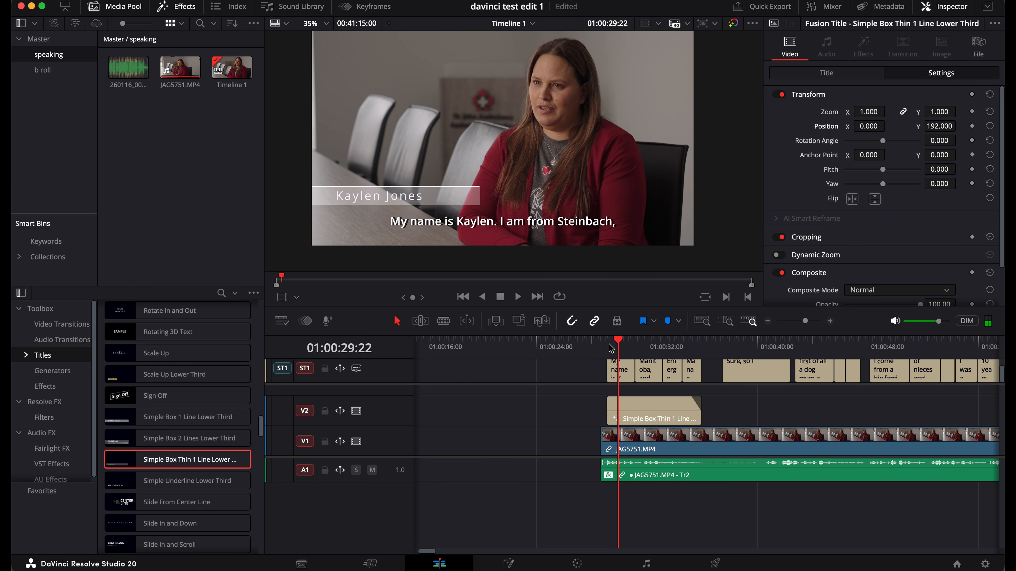